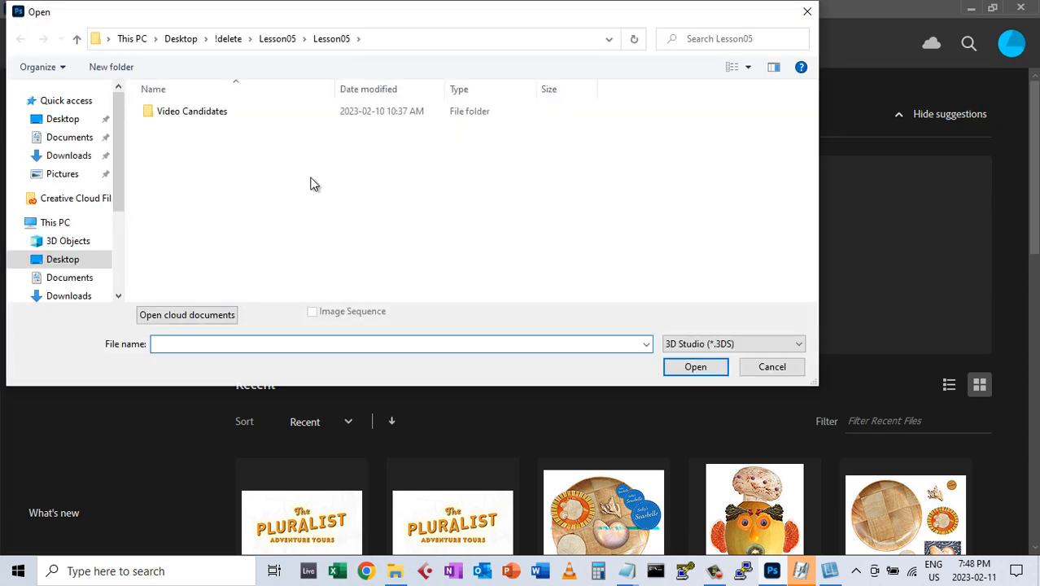
Open selectingLessonStart.psd from the PhotoshopSelectionsDemonstration folder in Downloads, showing Photoshop (*.PSD) files in the file list.
click(49, 155)
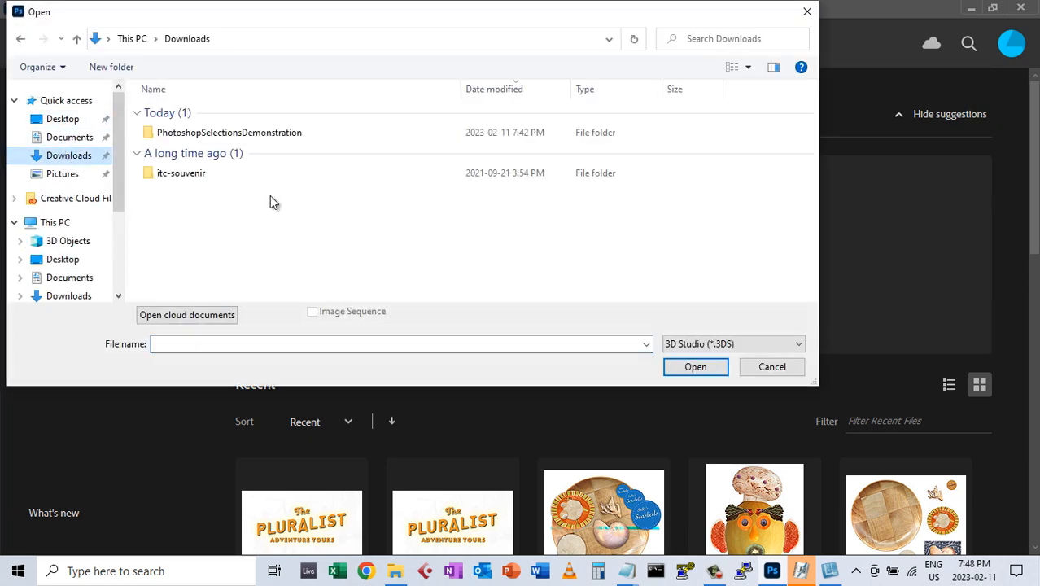
double_click(209, 142)
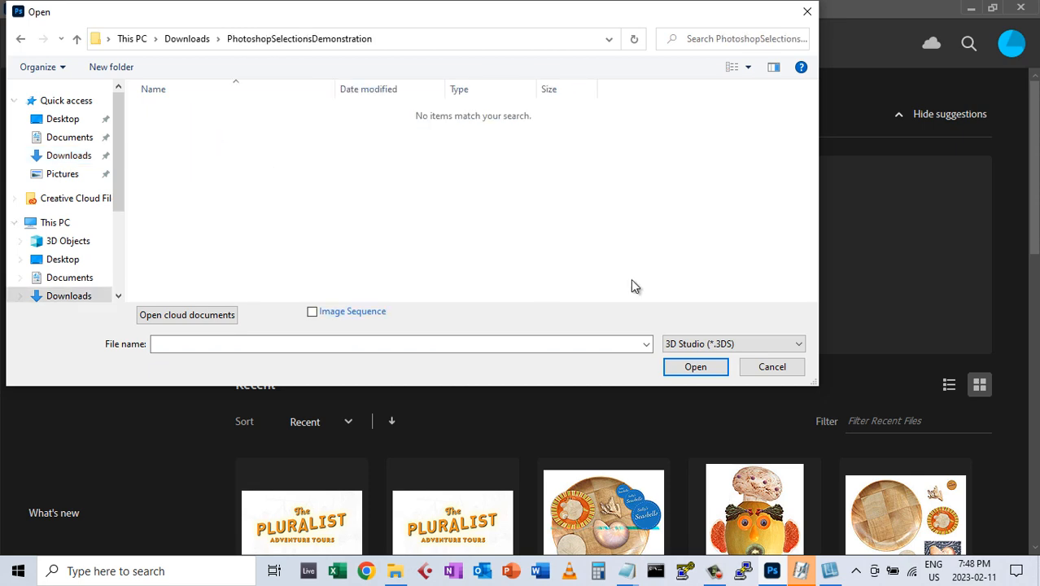
click(798, 344)
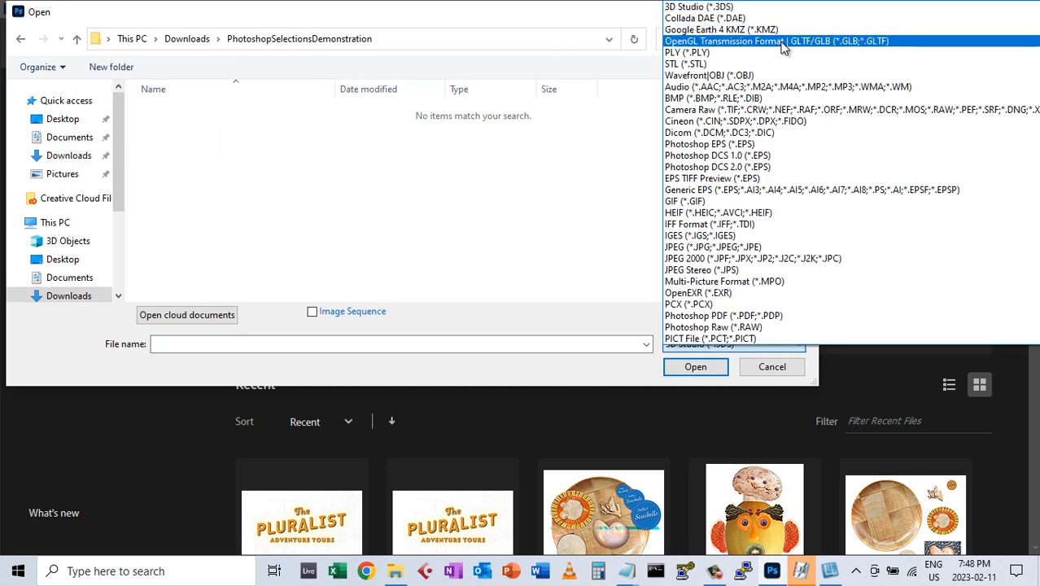
scroll(784, 61, up, 1)
click(705, 7)
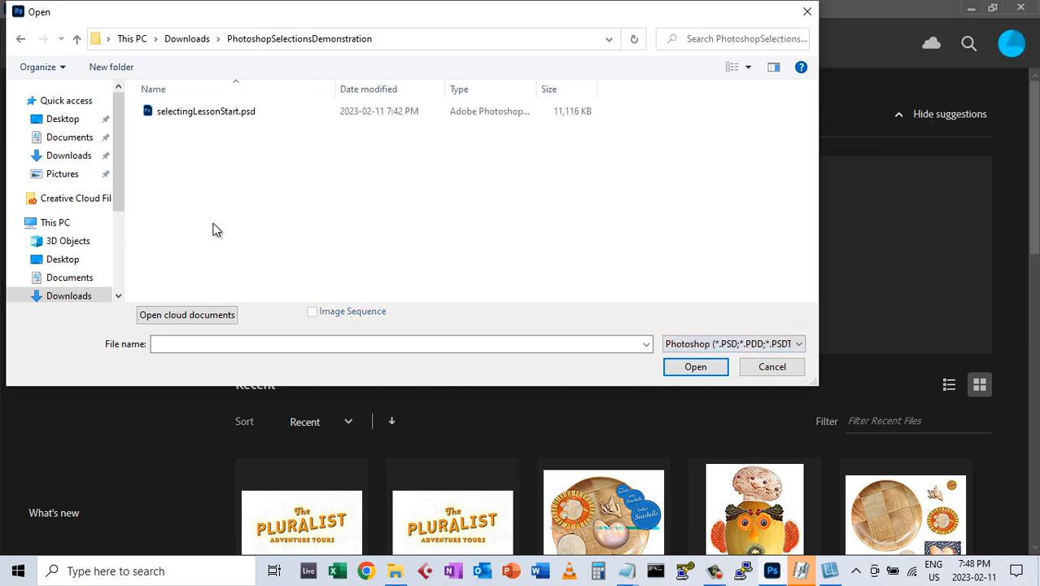
double_click(192, 119)
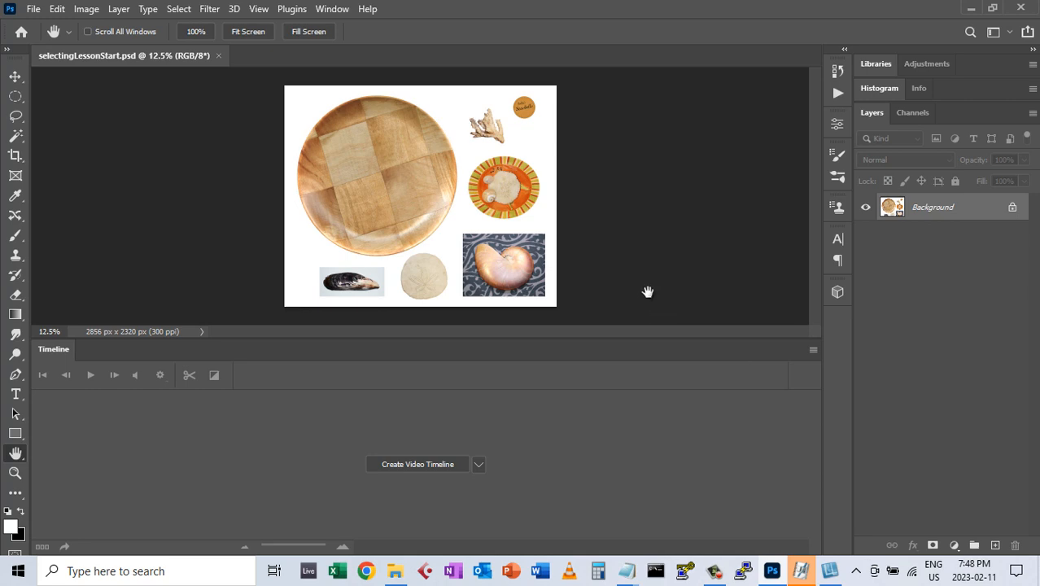
Switch to the Essentials (Default) workspace and fit the whole image in the window.
click(338, 11)
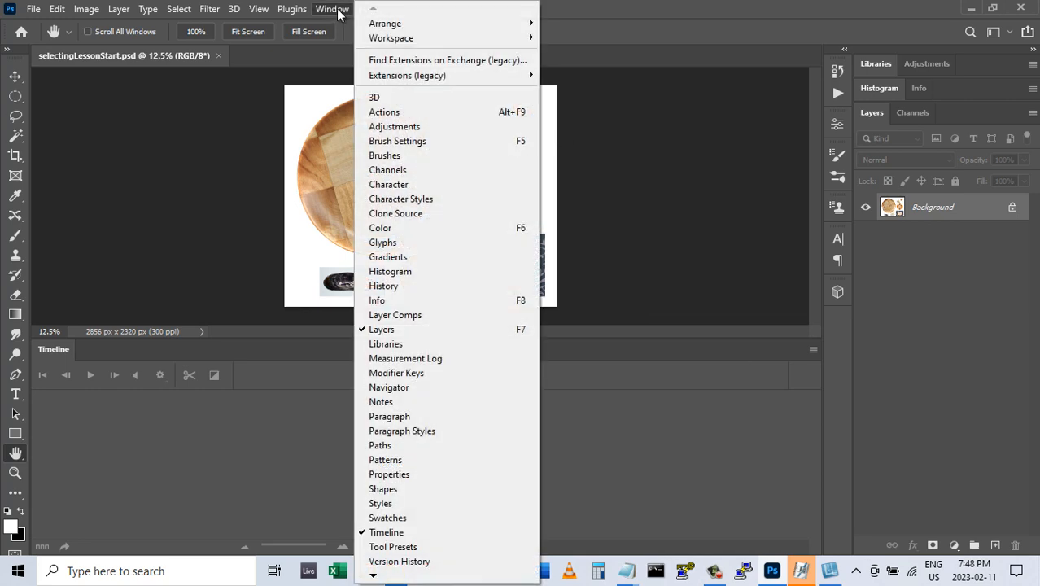
mouse_move(455, 41)
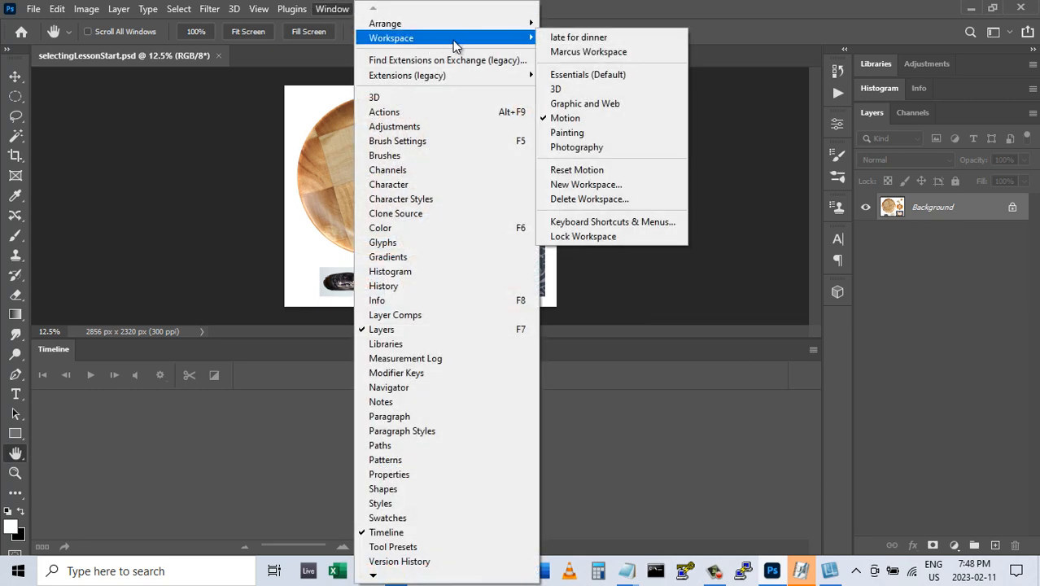
click(594, 77)
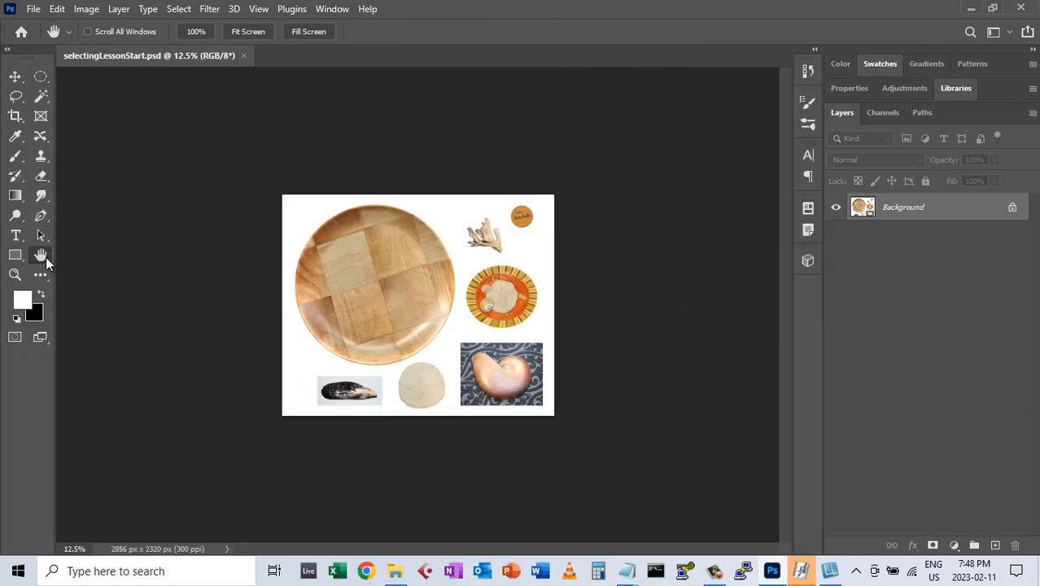
double_click(40, 257)
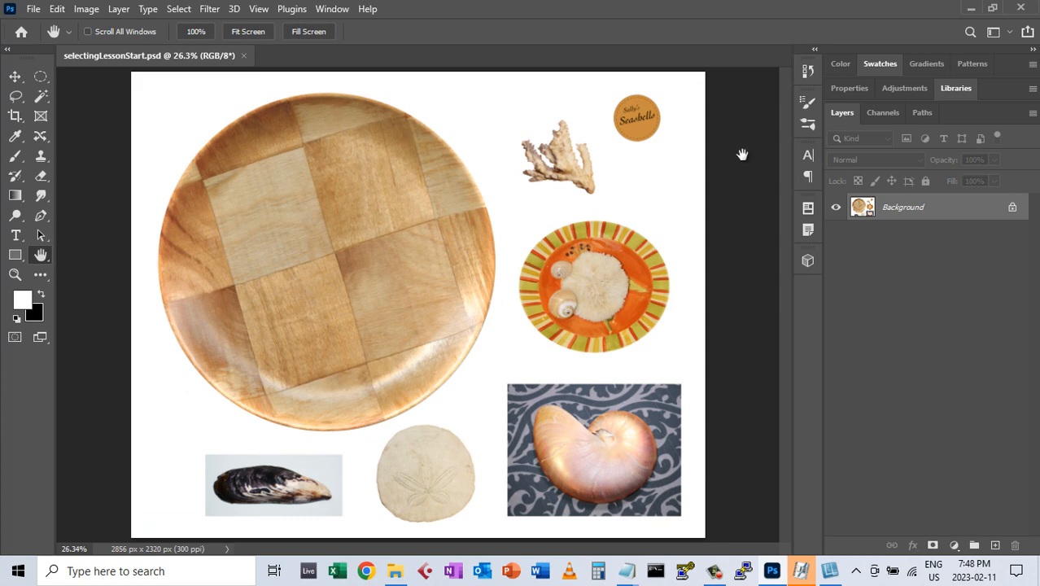
Examine the finished composition in selectingLessonEnd.jpg from the PhotoshopSelectionsDemonstration folder, then return to the open document.
click(397, 572)
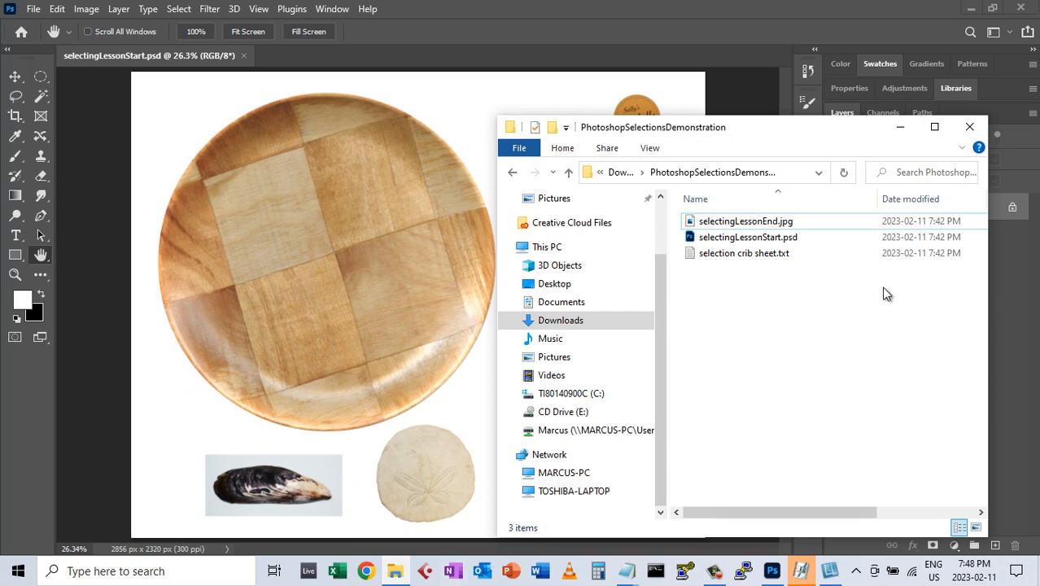
click(863, 221)
key(Return)
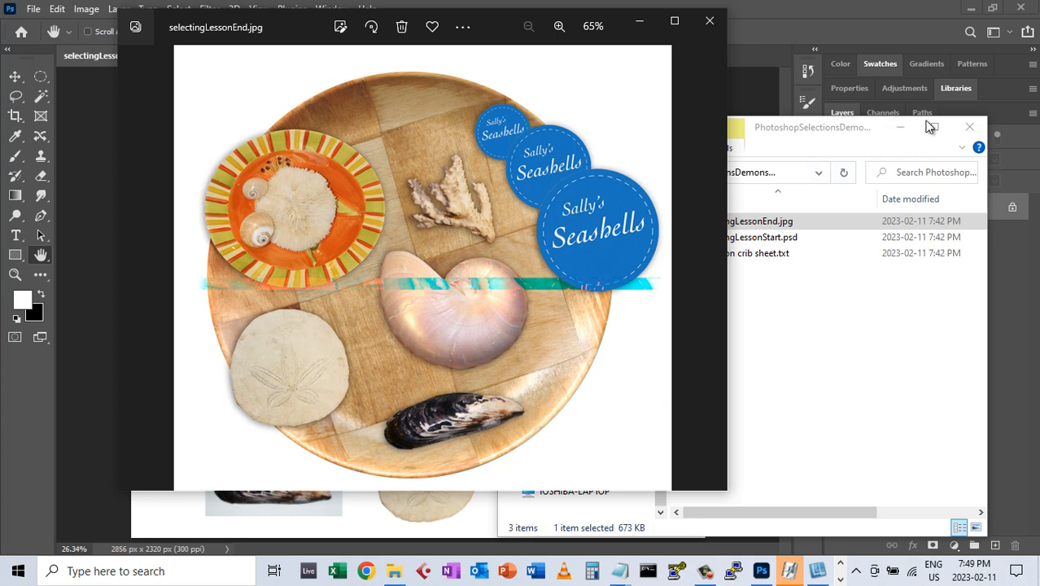
click(899, 127)
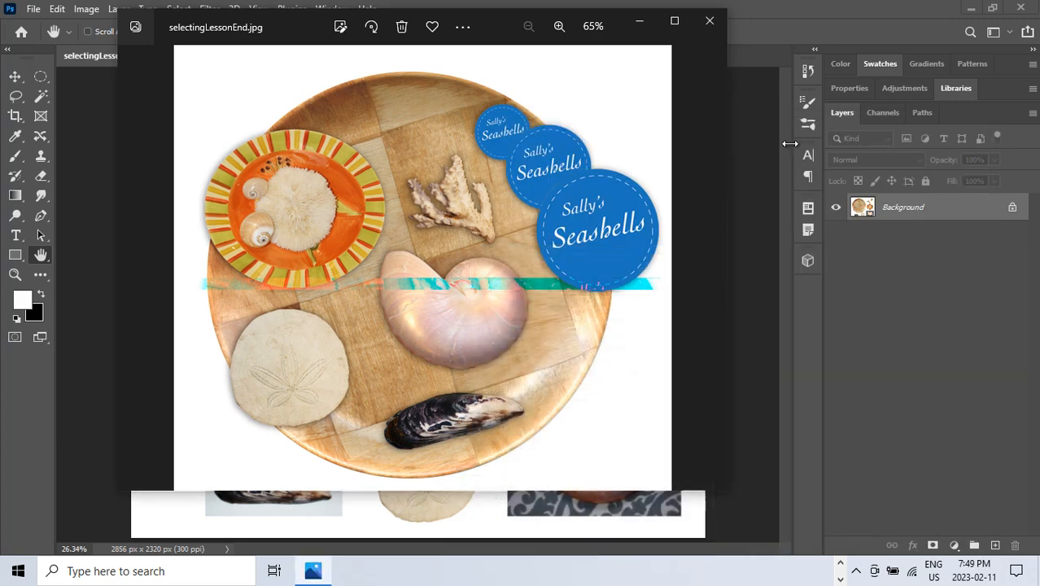
click(637, 21)
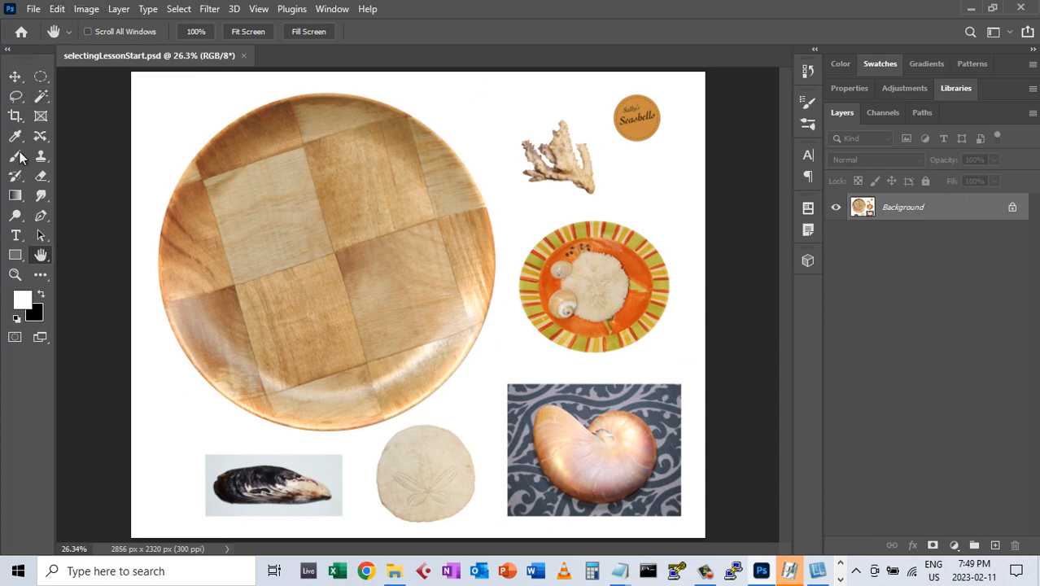
Select the sand dollar with the Quick Selection tool and cut it from the Background layer.
click(7, 51)
click(8, 51)
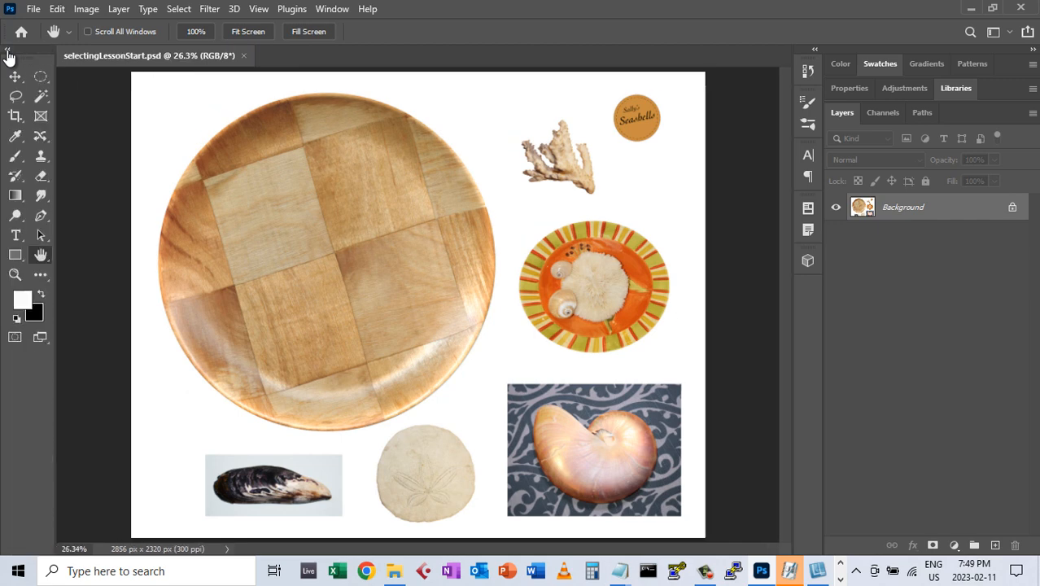
click(42, 100)
right_click(42, 99)
click(82, 111)
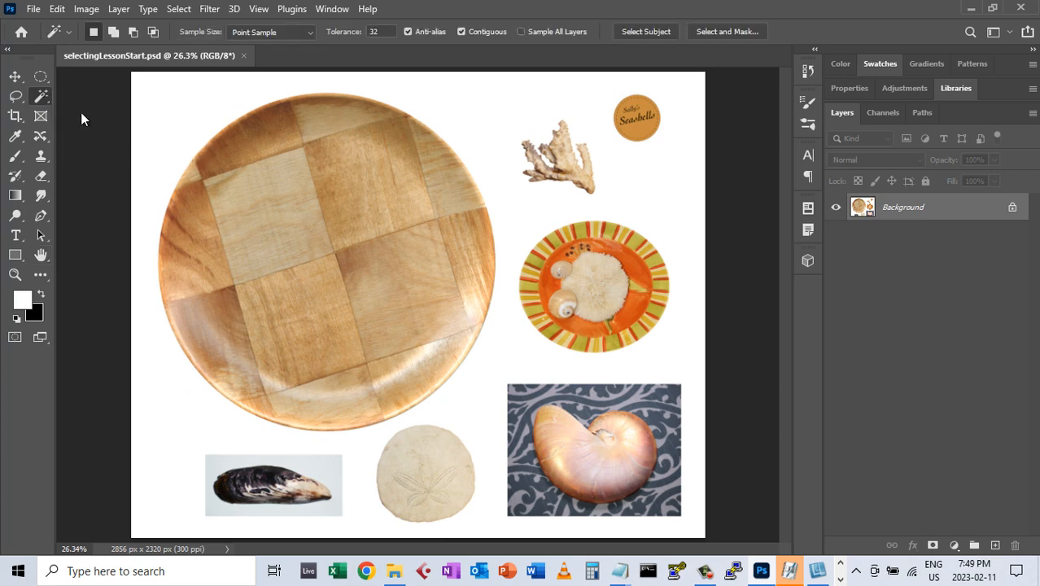
click(404, 459)
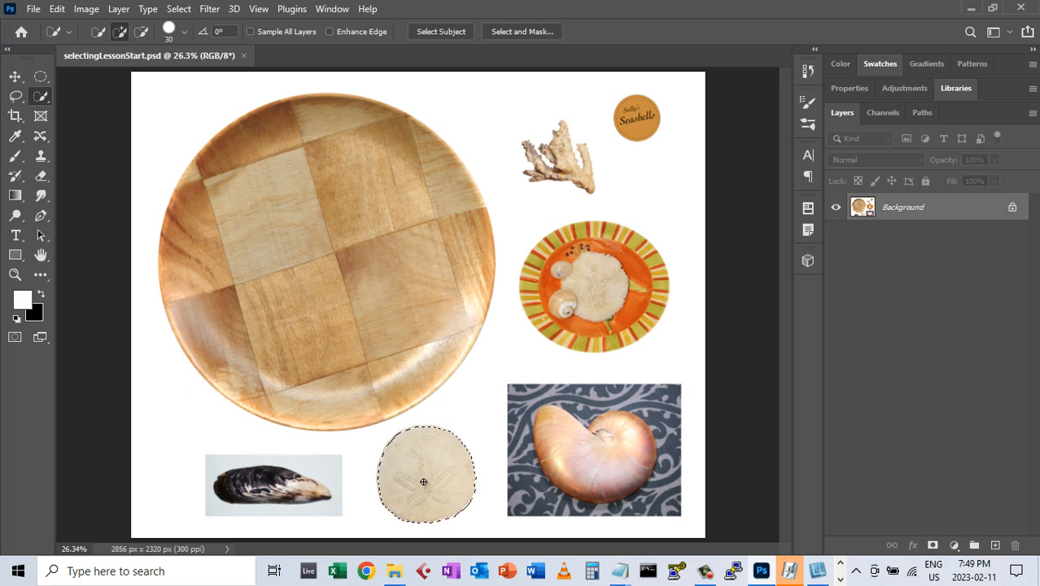
click(57, 9)
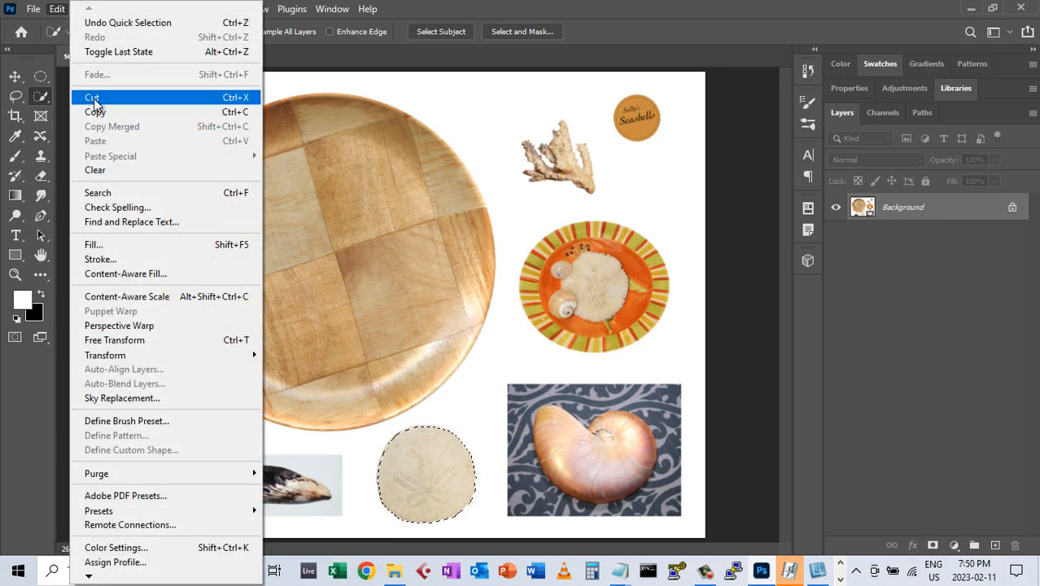
click(92, 98)
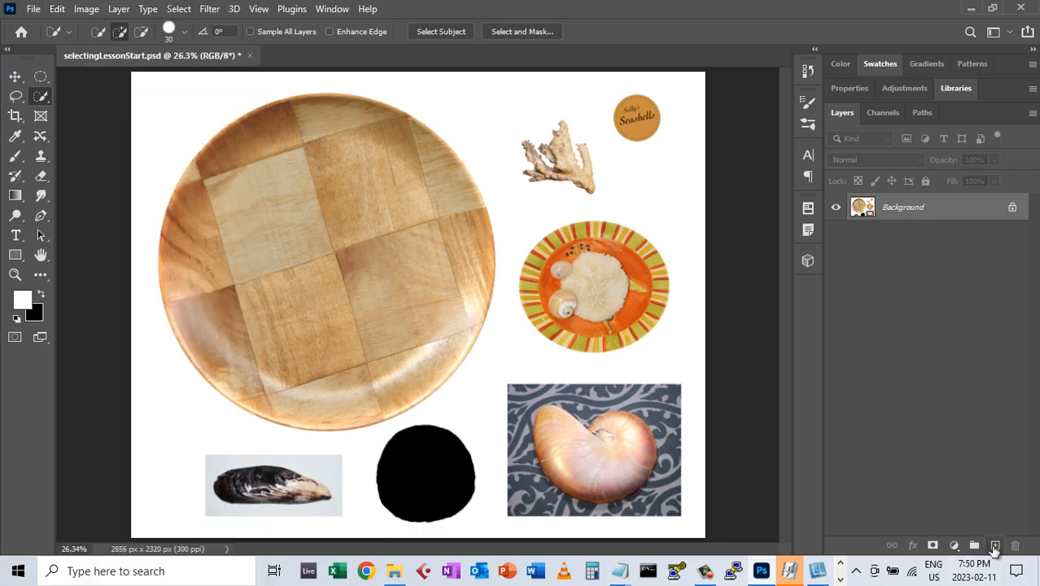
Add a new layer named "sand dollar" and paste the cut sand dollar onto it.
click(994, 546)
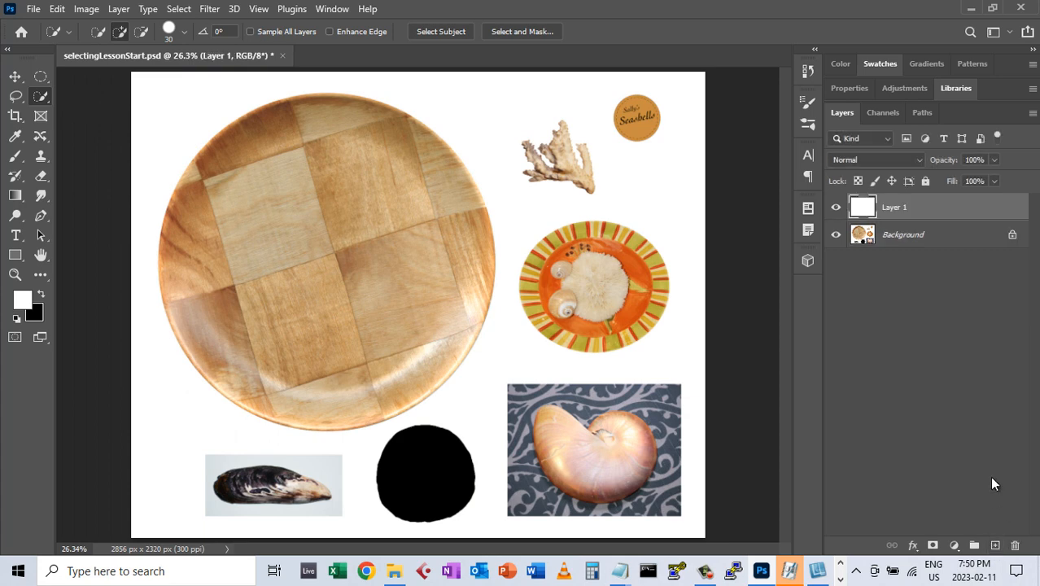
double_click(893, 208)
key(Return)
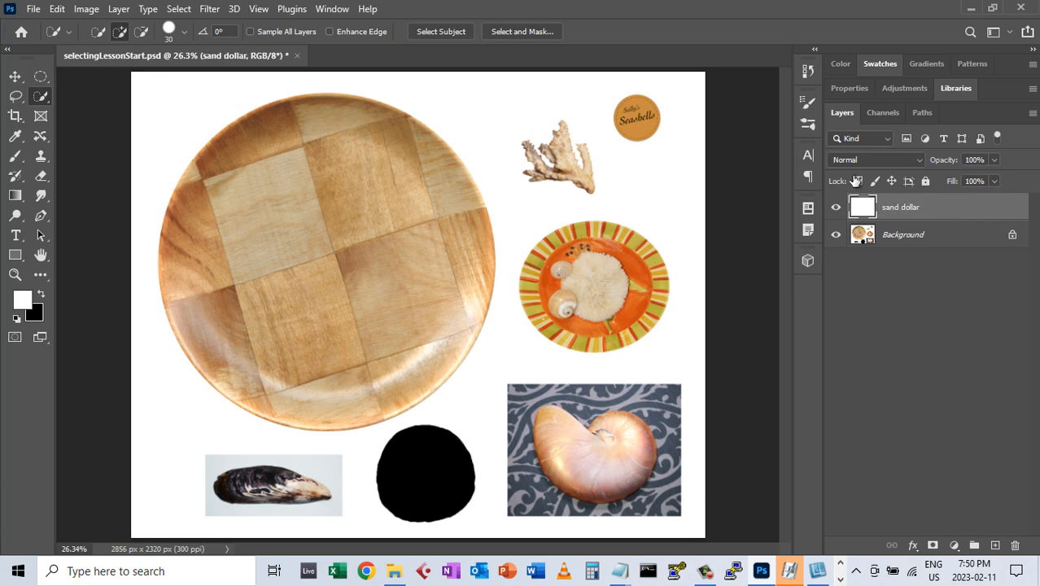
click(55, 8)
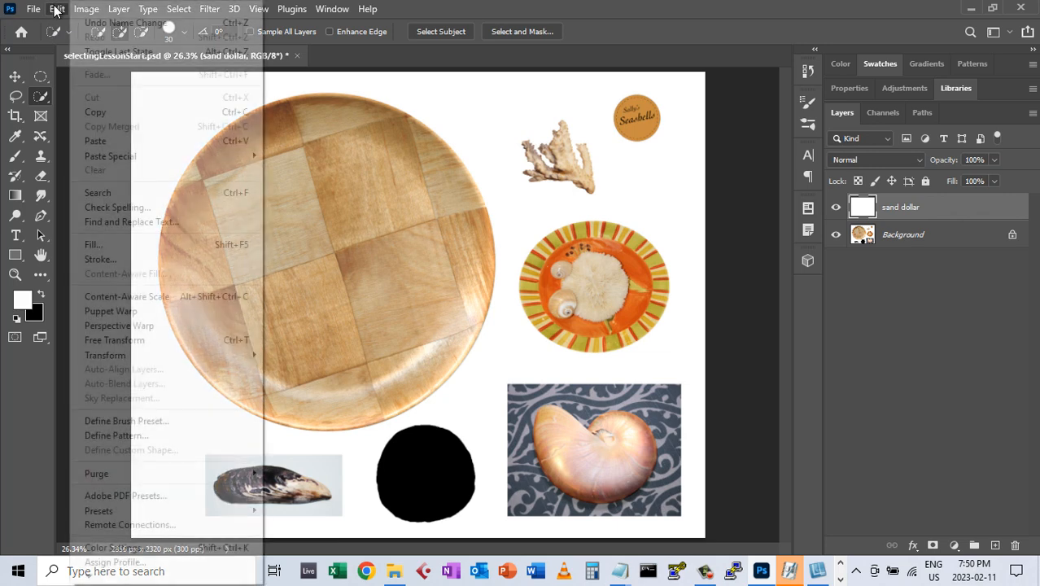
click(102, 141)
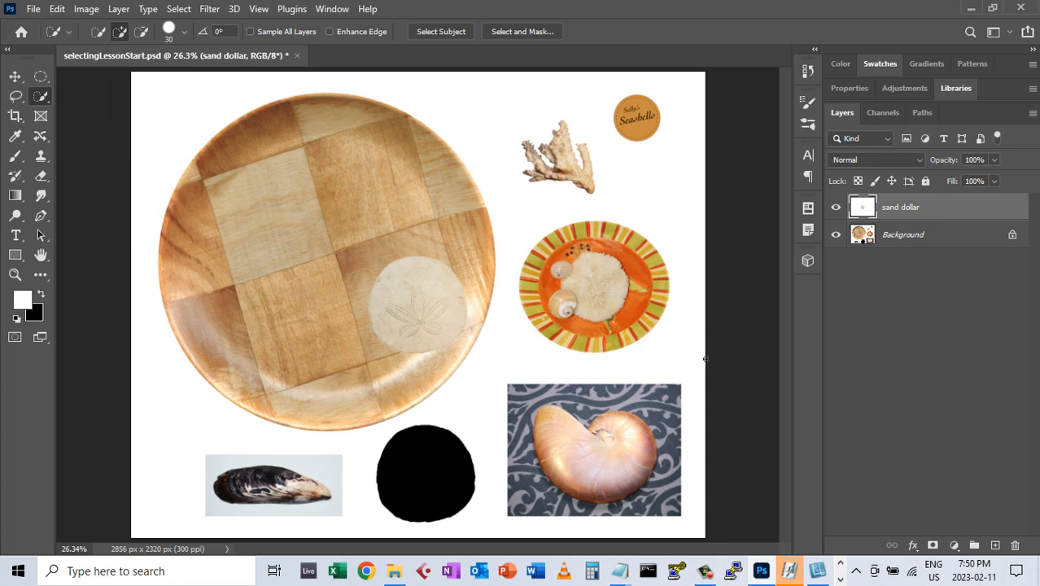
Convert the Background into a regular layer named "plate".
double_click(897, 235)
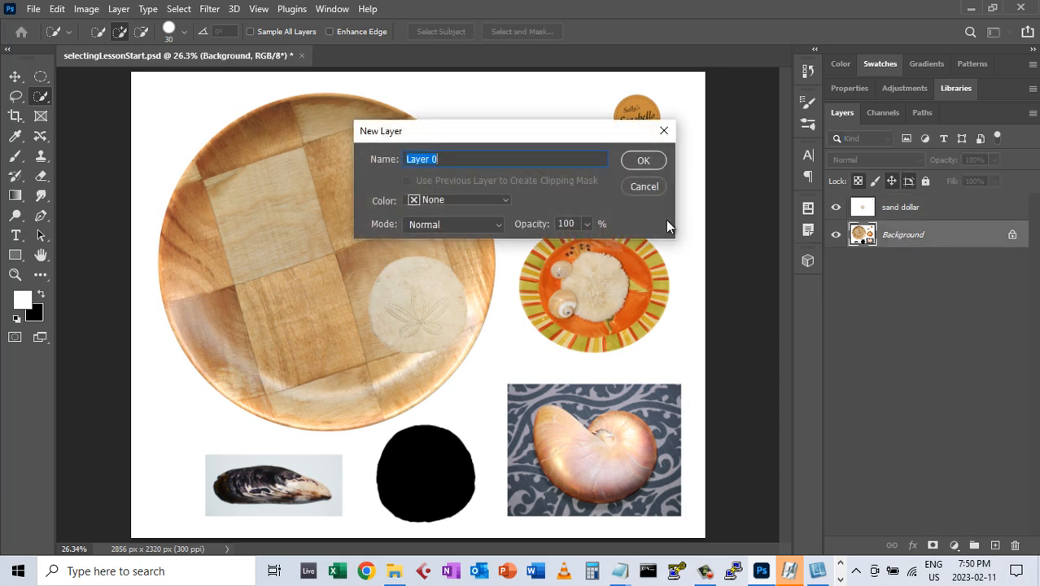
text(plate)
click(658, 169)
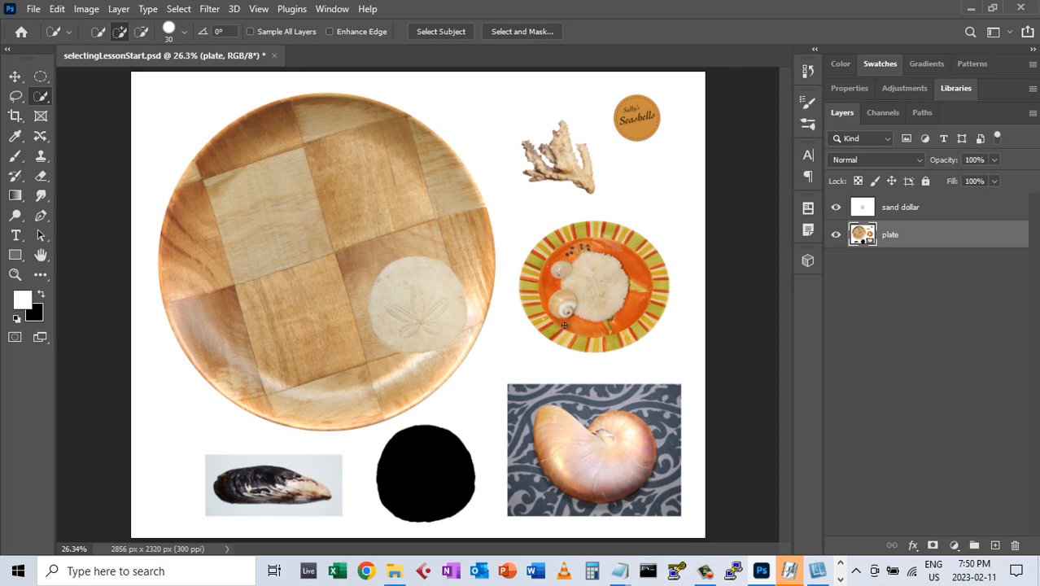
Draw an elliptical marquee selection around the orange striped plate on the plate layer.
click(40, 77)
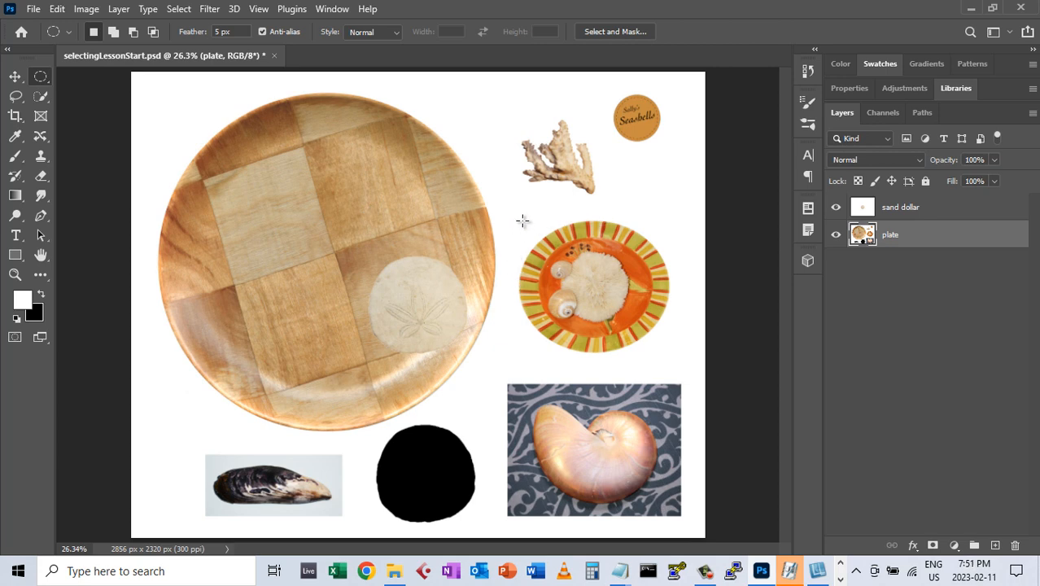
drag(521, 225, 670, 352)
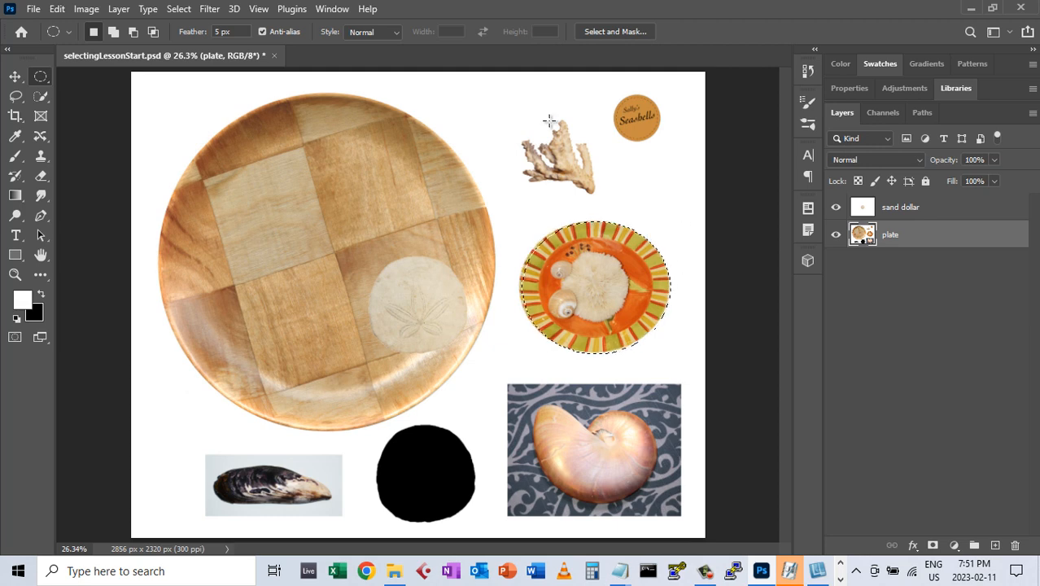
click(178, 8)
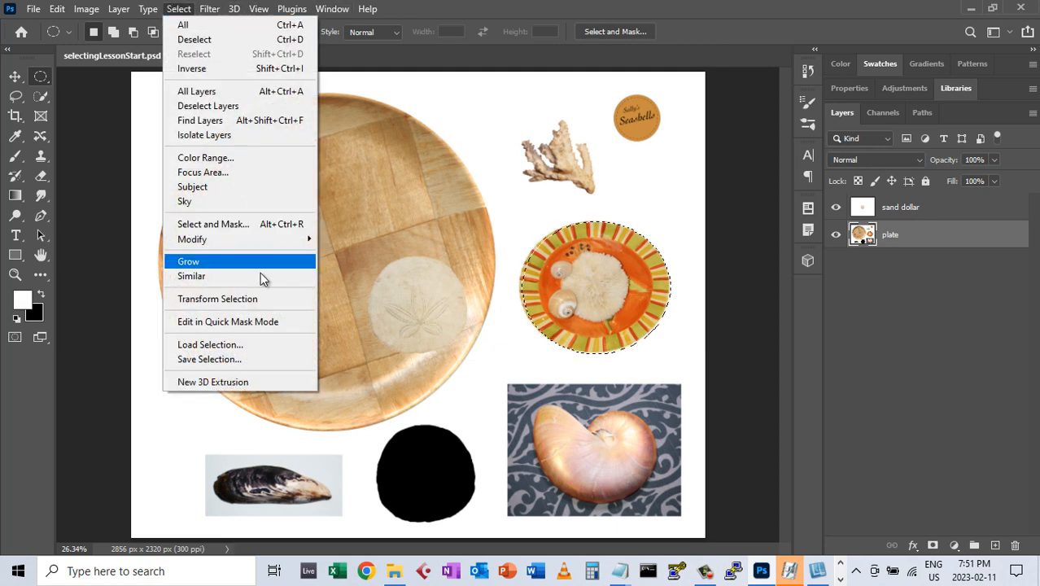
click(254, 298)
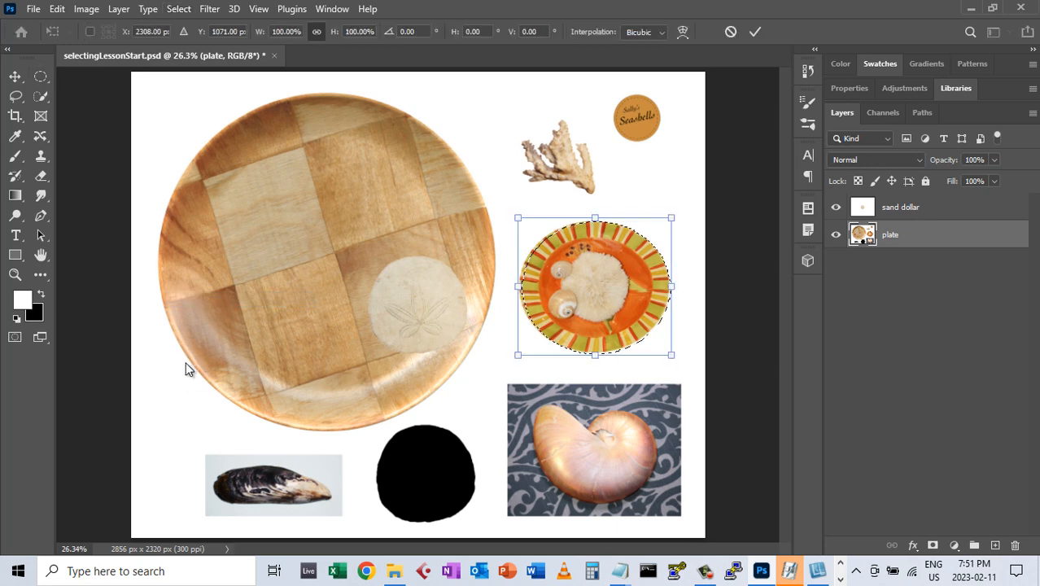
key(Return)
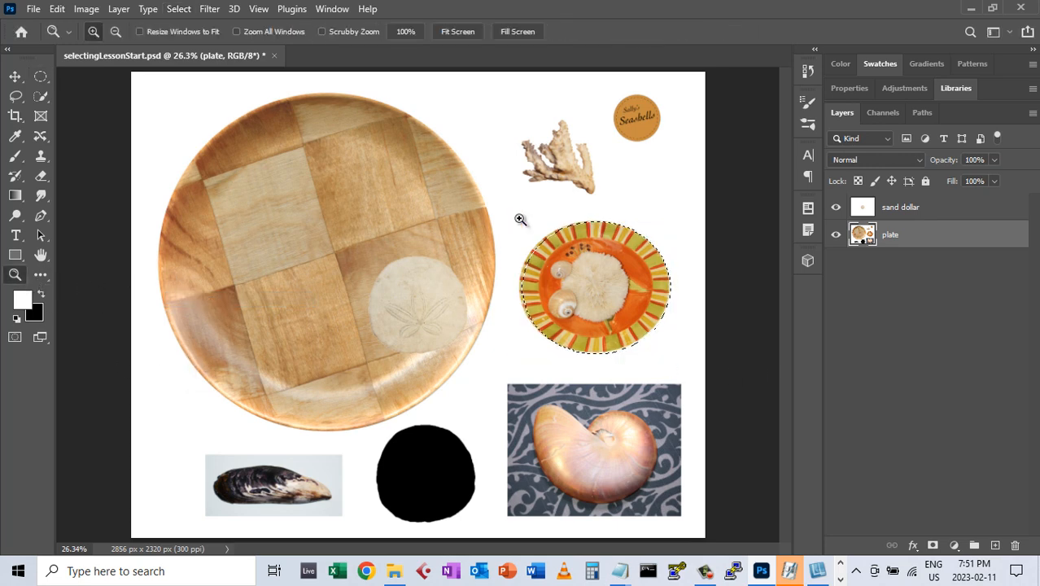
Transform the elliptical selection, scaling it to about 98.76% and nudging its edges to fit the orange striped plate's rim.
drag(493, 194, 702, 368)
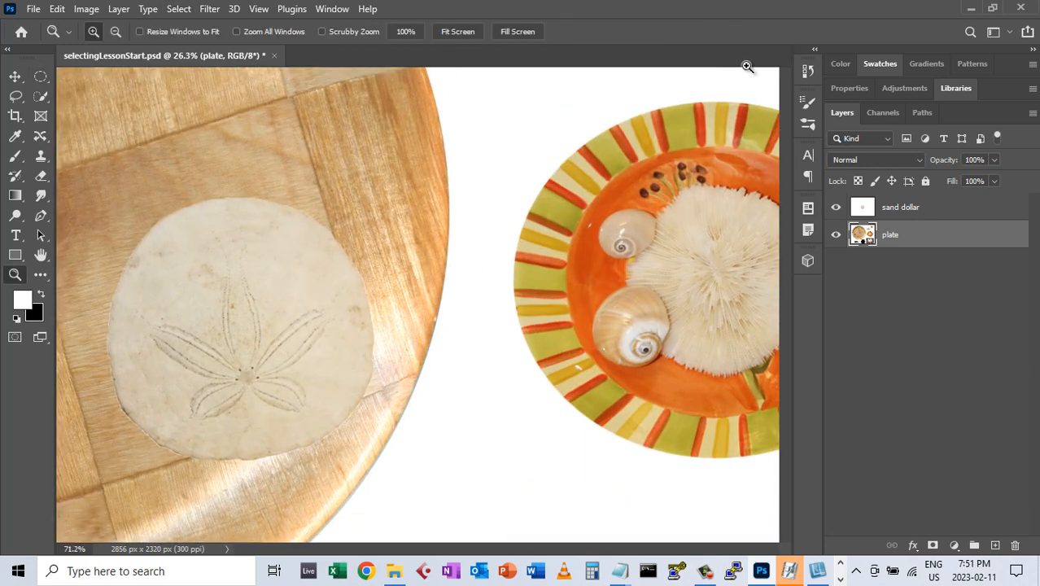
drag(555, 552, 615, 551)
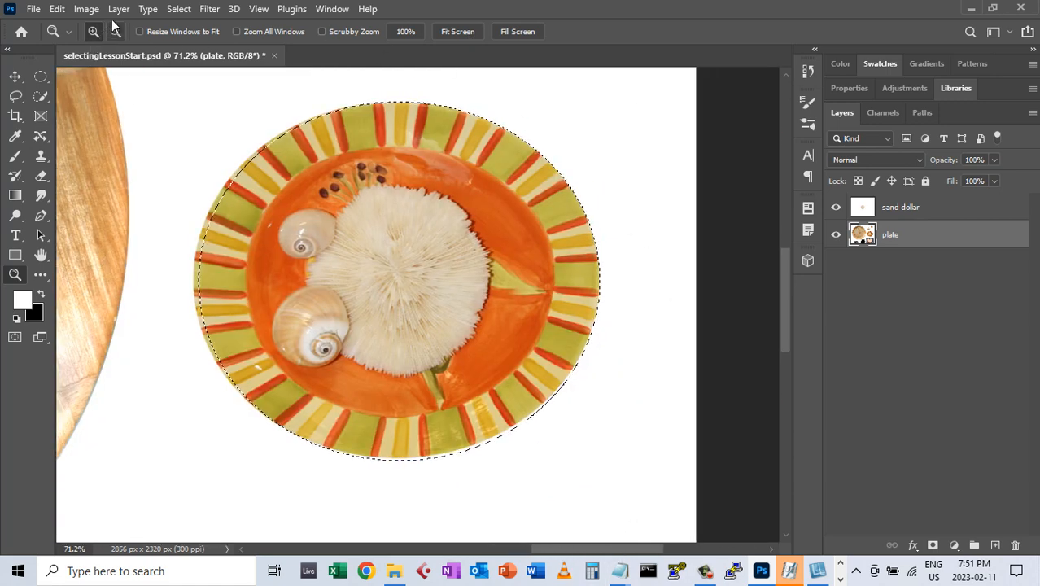
click(175, 9)
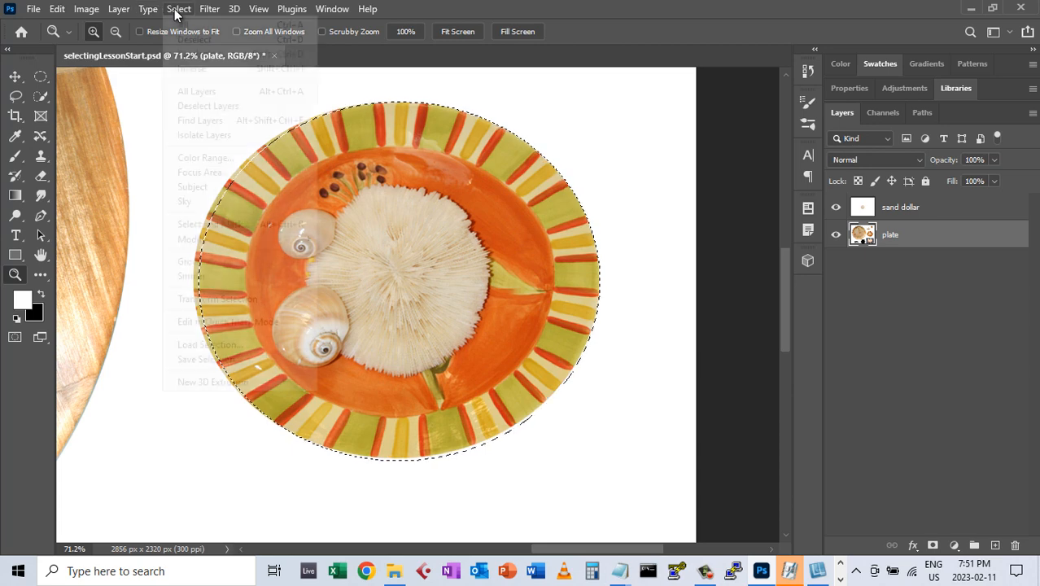
click(221, 300)
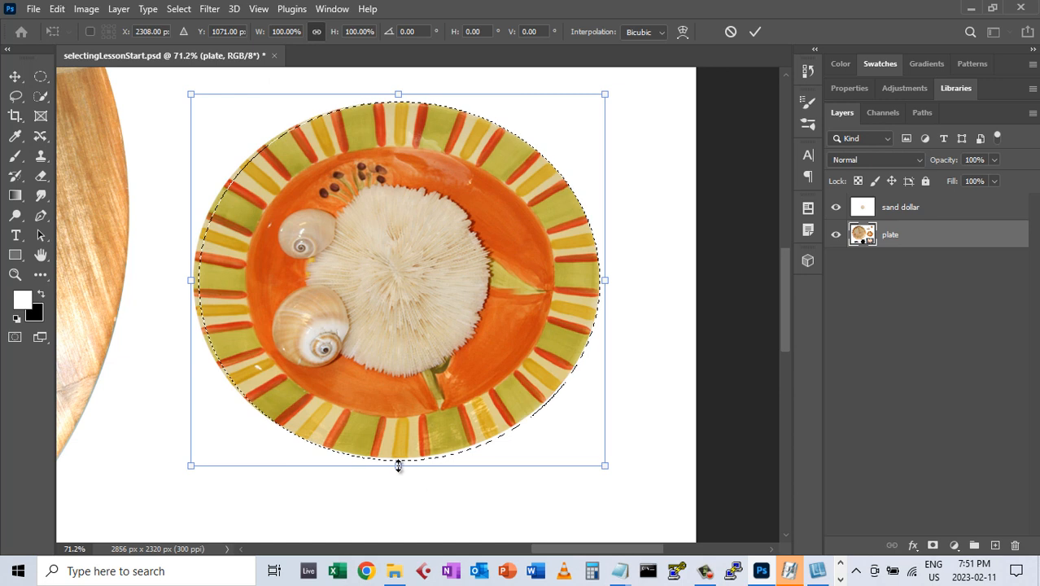
drag(398, 466, 398, 462)
drag(397, 457, 398, 457)
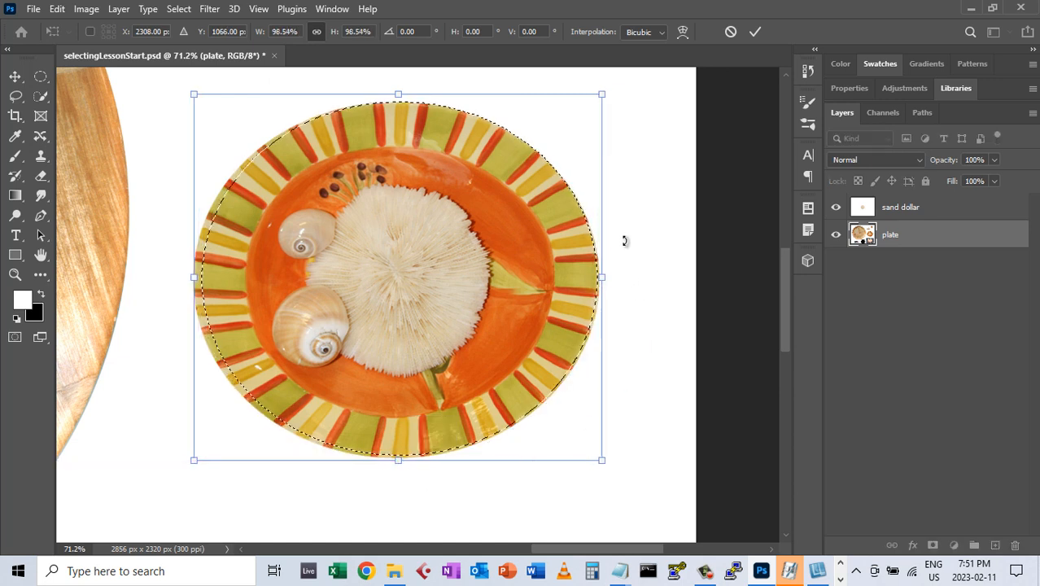
drag(195, 278, 188, 278)
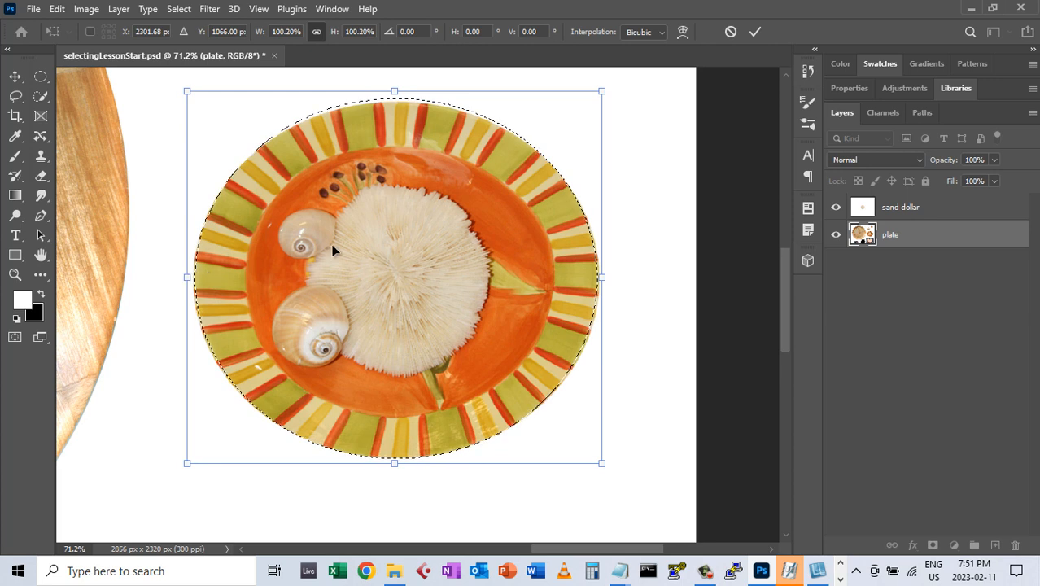
drag(395, 91, 395, 96)
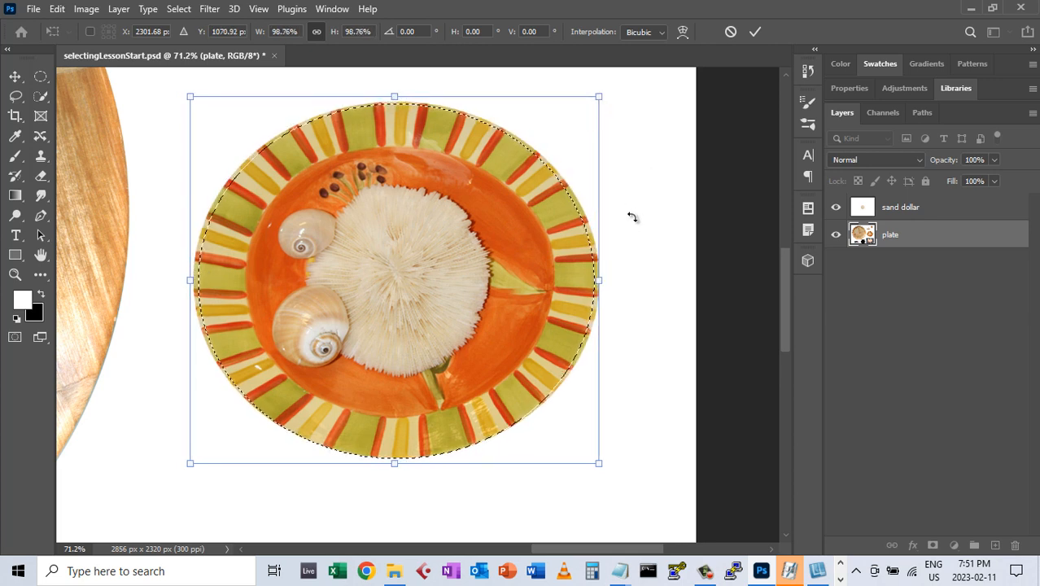
key(Right)
key(Left)
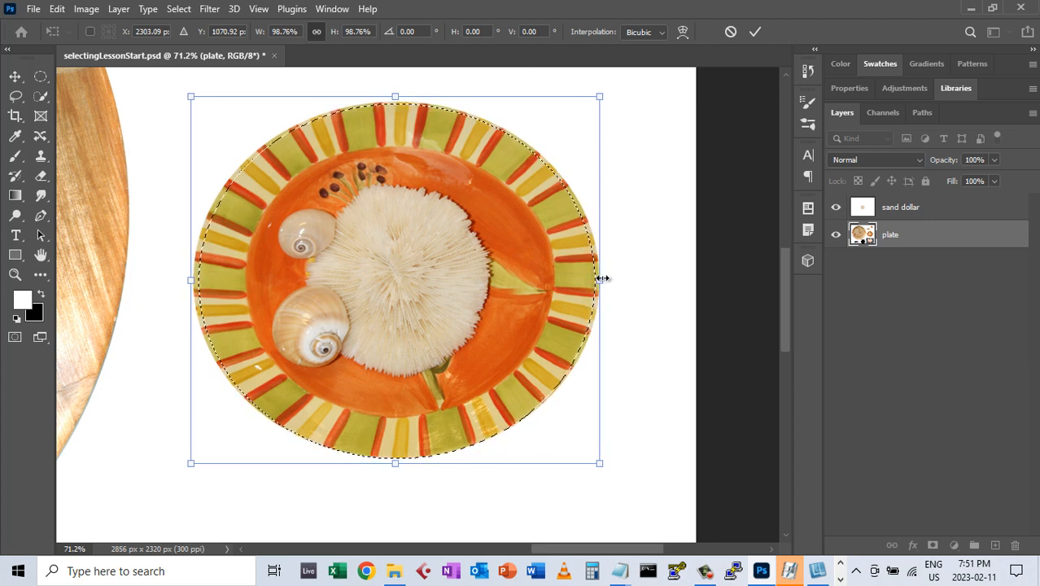
drag(603, 279, 606, 279)
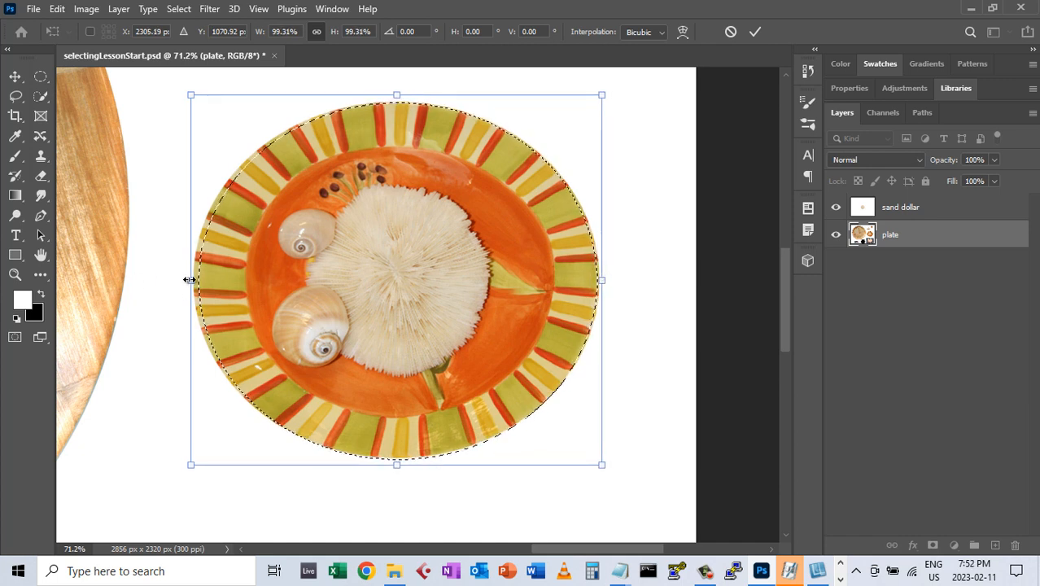
drag(191, 280, 192, 280)
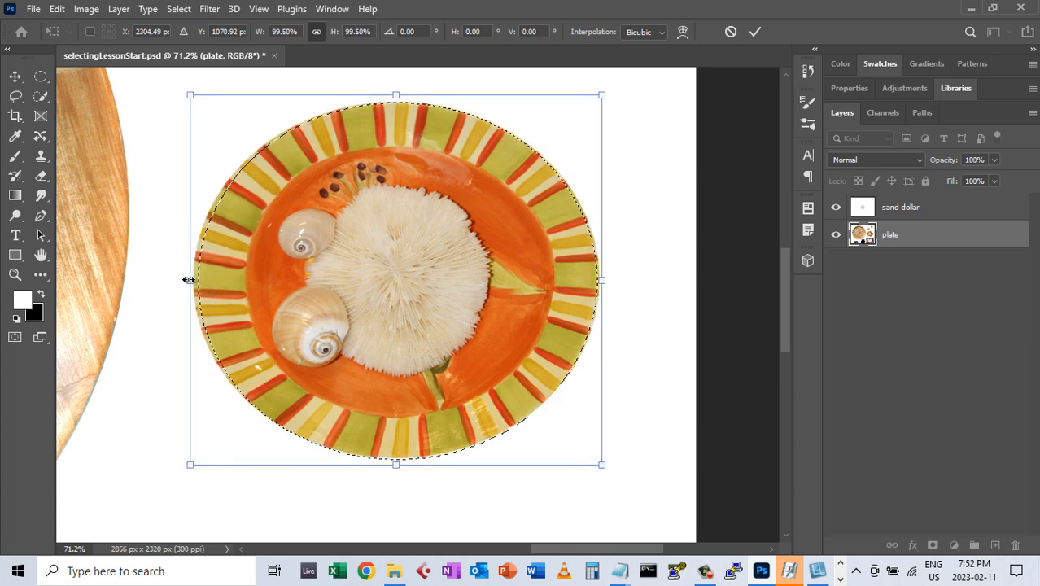
drag(185, 280, 183, 280)
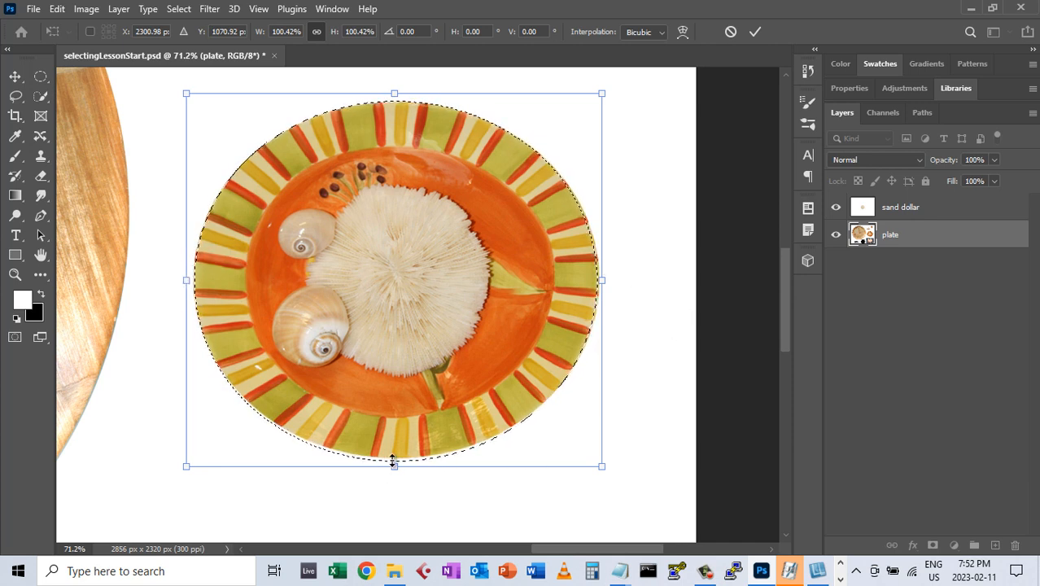
drag(396, 462, 397, 460)
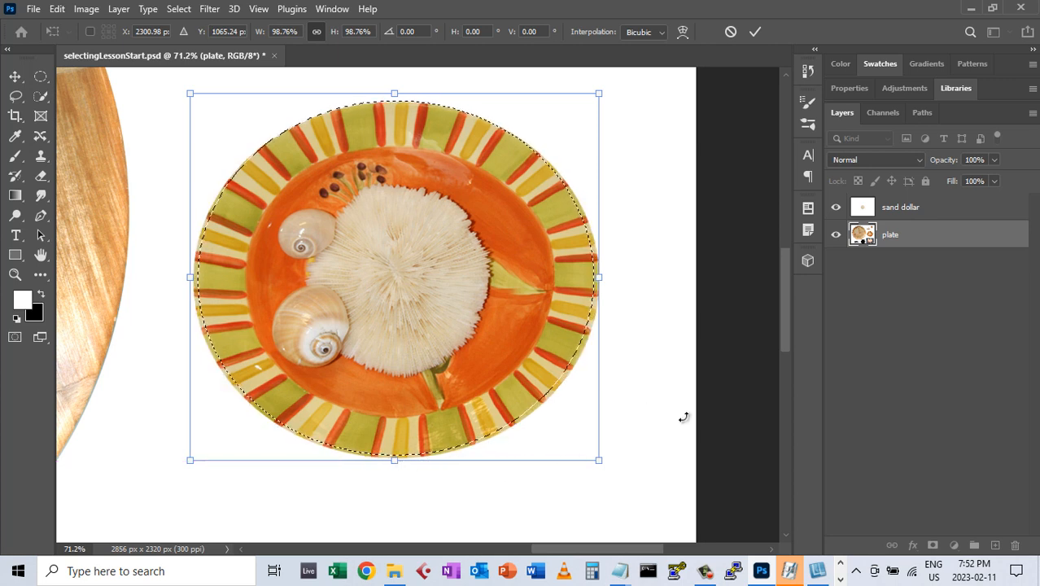
key(Return)
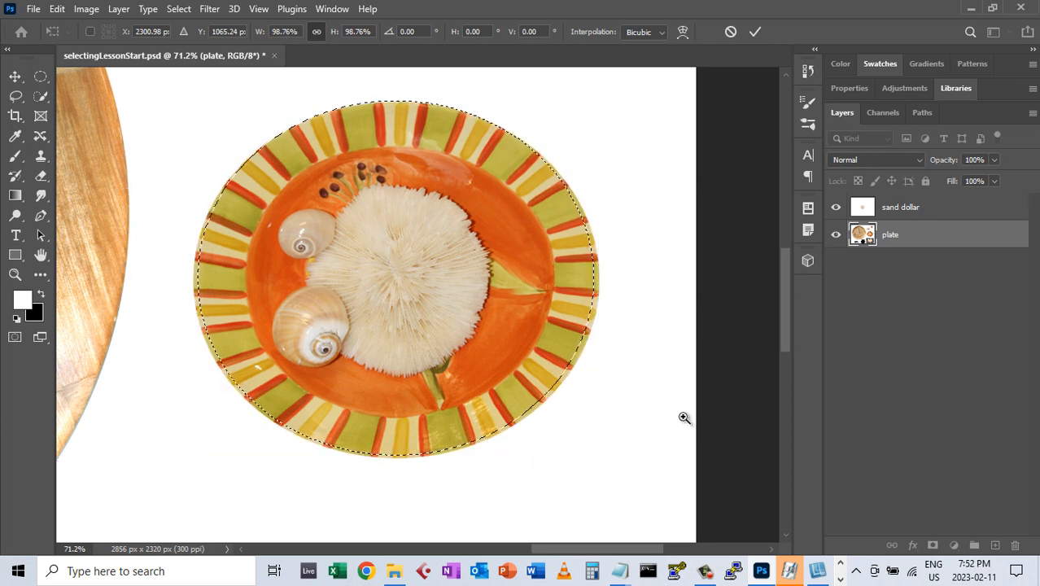
Cut the selected orange striped plate onto a new layer with Layer Via Cut and name the layer "bowl of shells".
key(z)
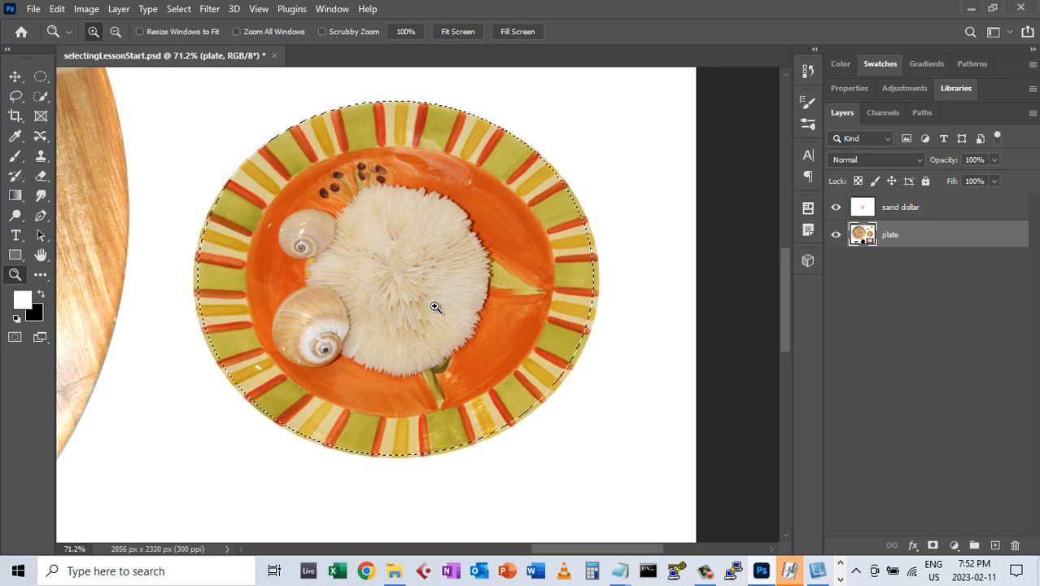
click(40, 78)
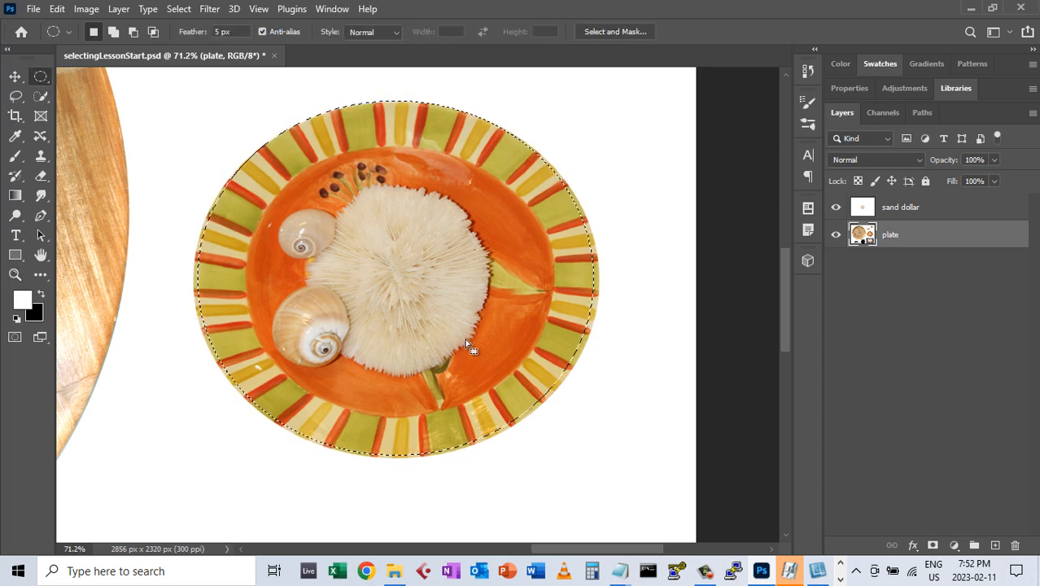
right_click(420, 303)
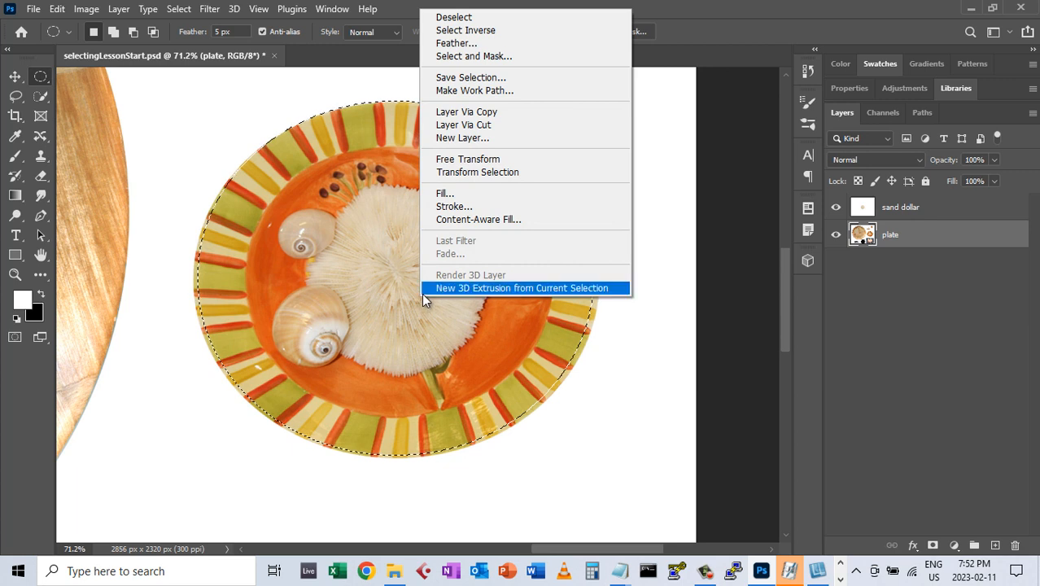
click(459, 126)
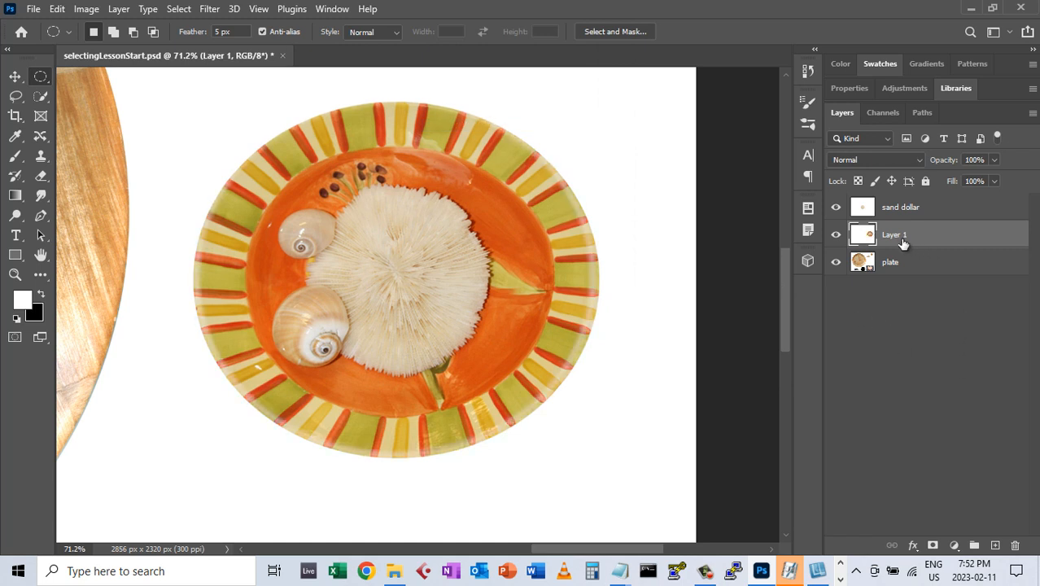
double_click(895, 235)
key(Return)
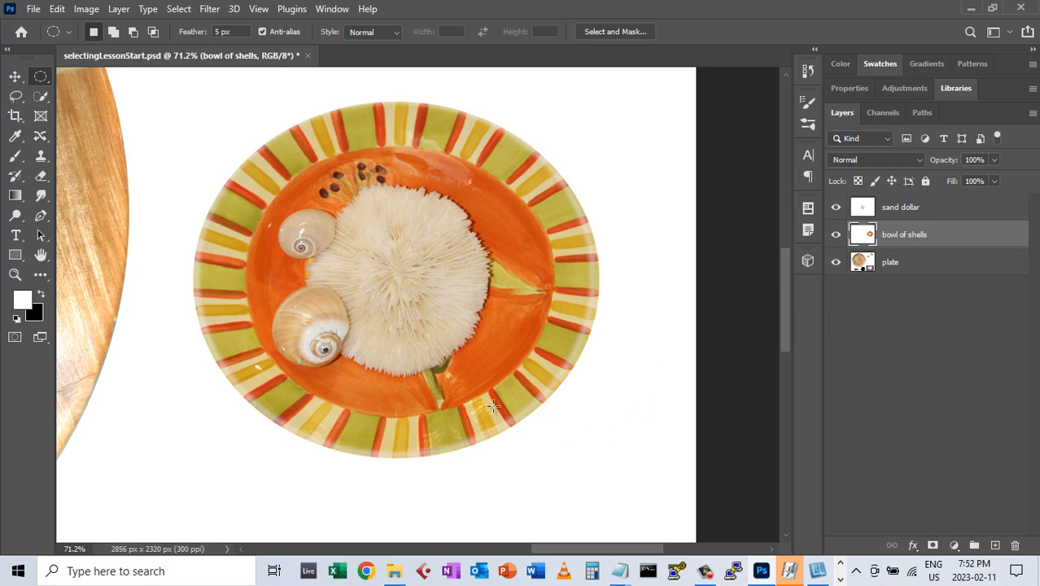
Draw a circular marquee selection about 228 px across around the Sally's Seashells logo, centred on its outline.
double_click(41, 254)
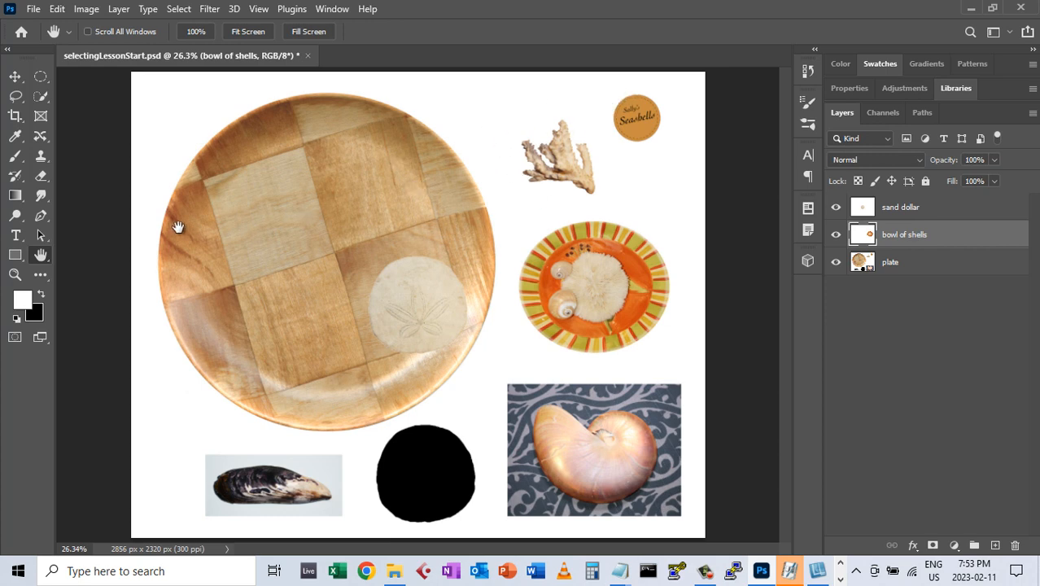
click(17, 278)
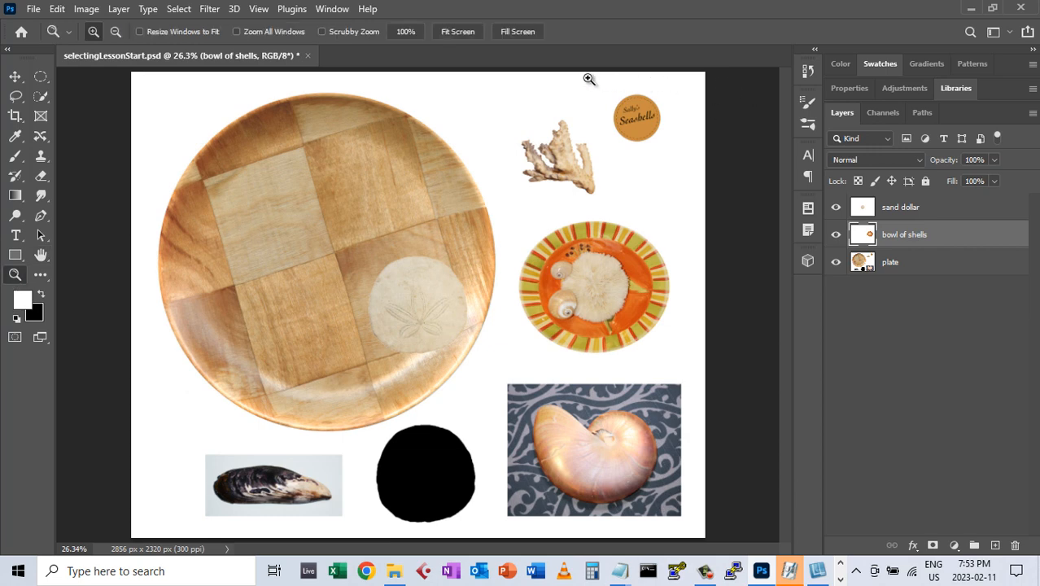
drag(588, 79, 689, 163)
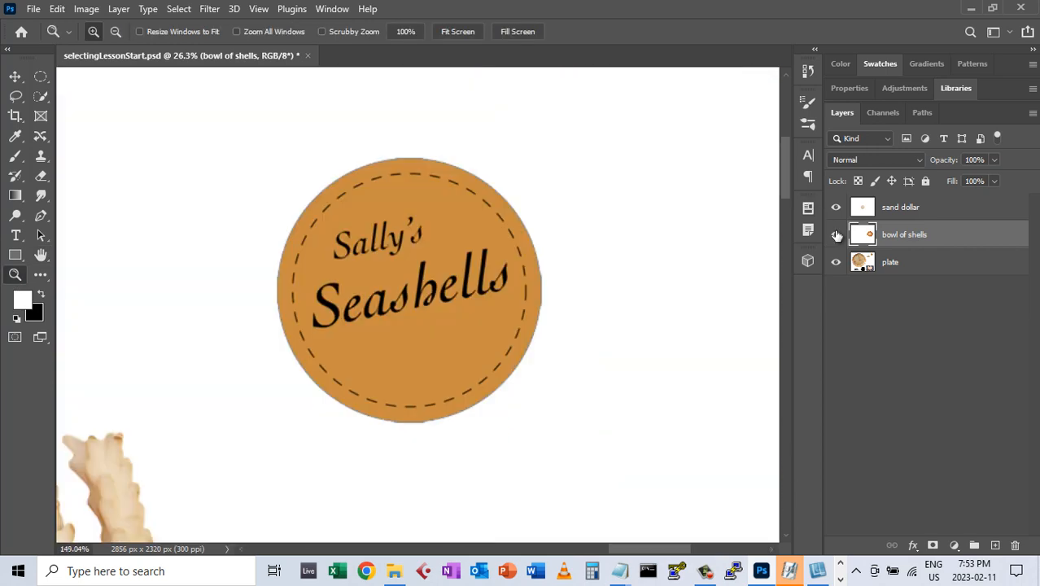
click(41, 77)
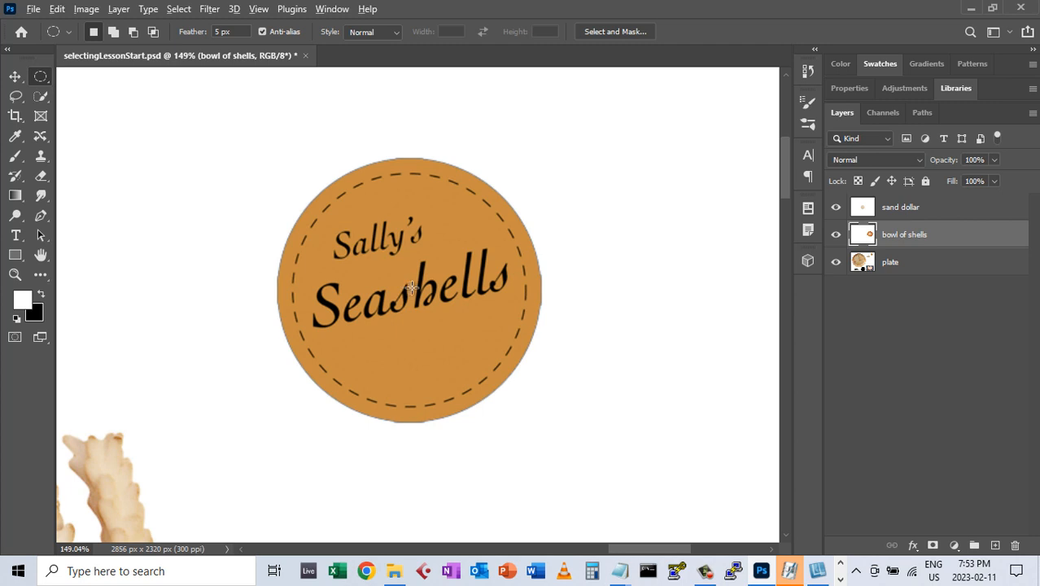
drag(420, 297, 573, 421)
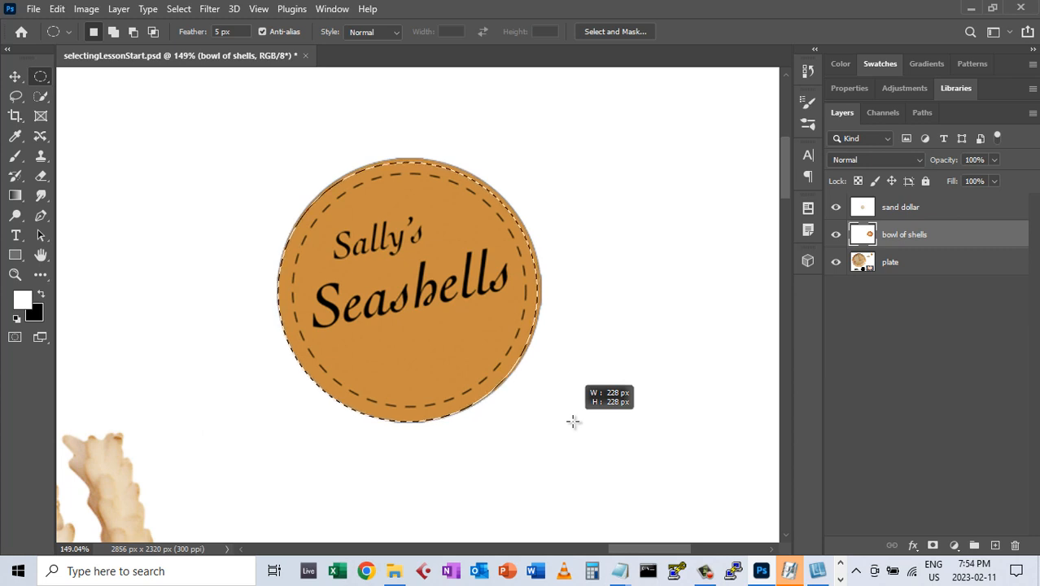
key(space)
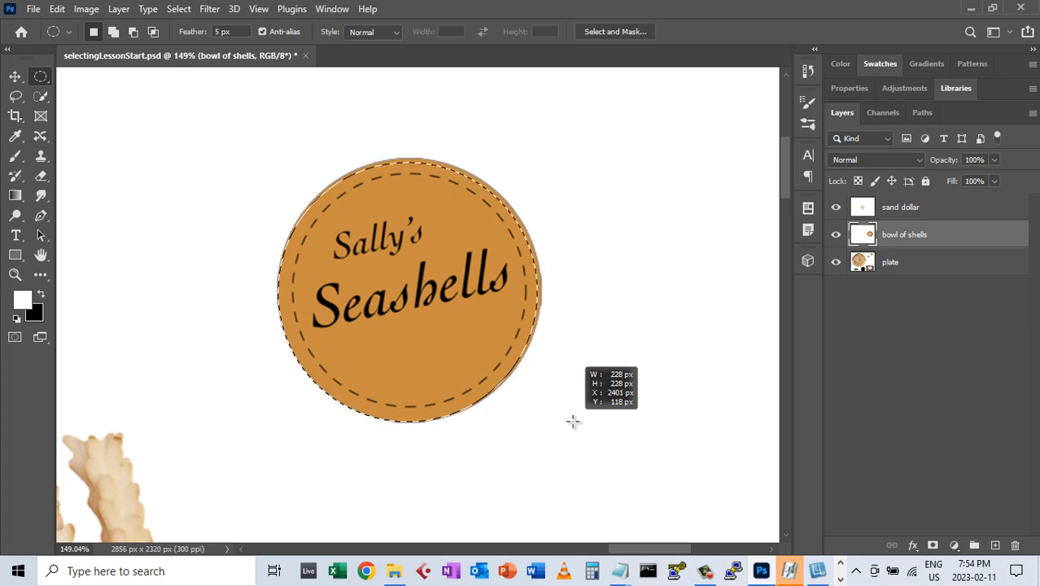
drag(573, 421, 583, 414)
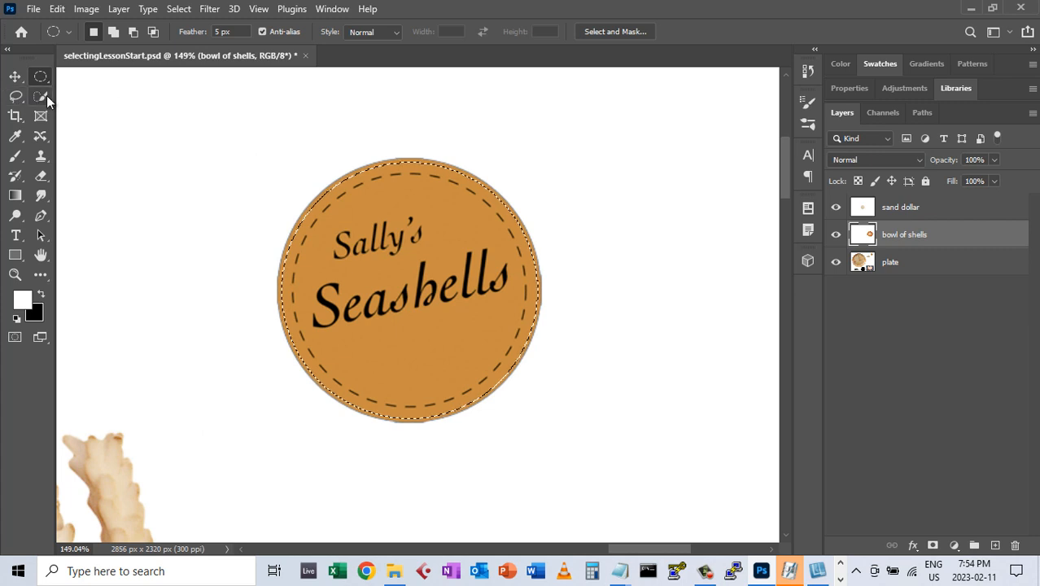
Try to cut the circular logo selection onto a new layer while the bowl of shells layer is active.
right_click(399, 298)
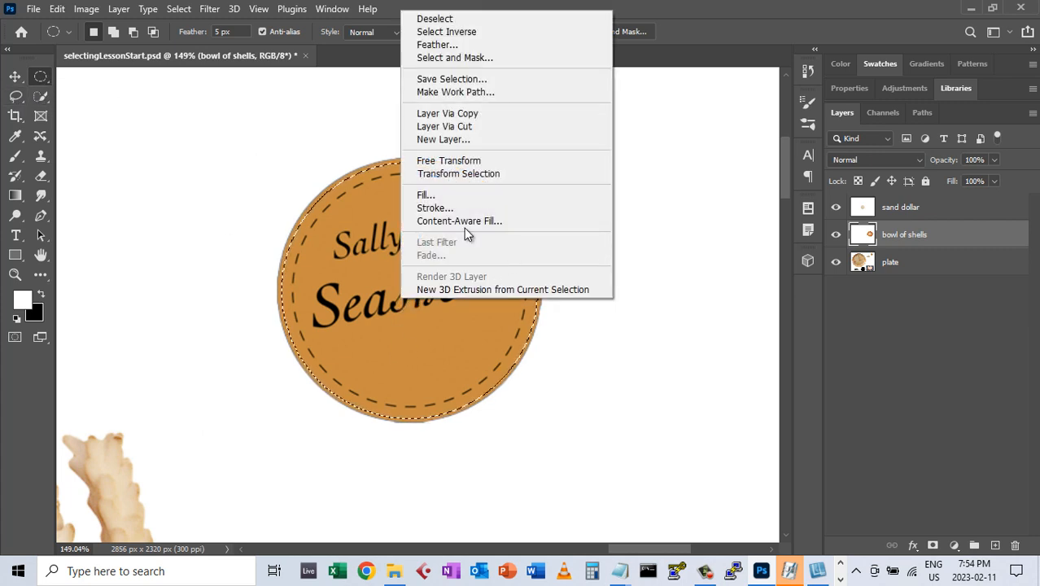
click(451, 128)
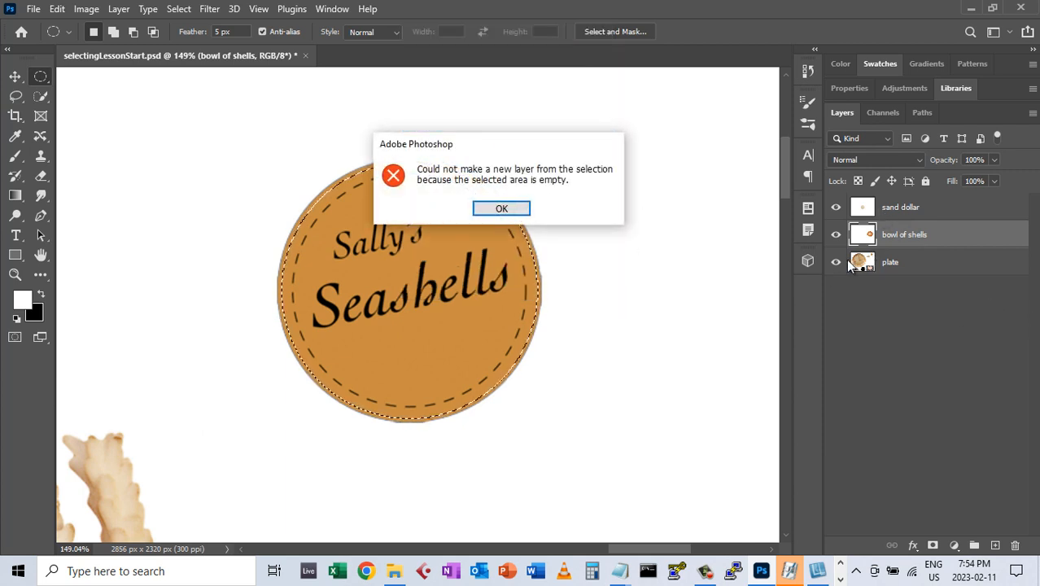
click(501, 208)
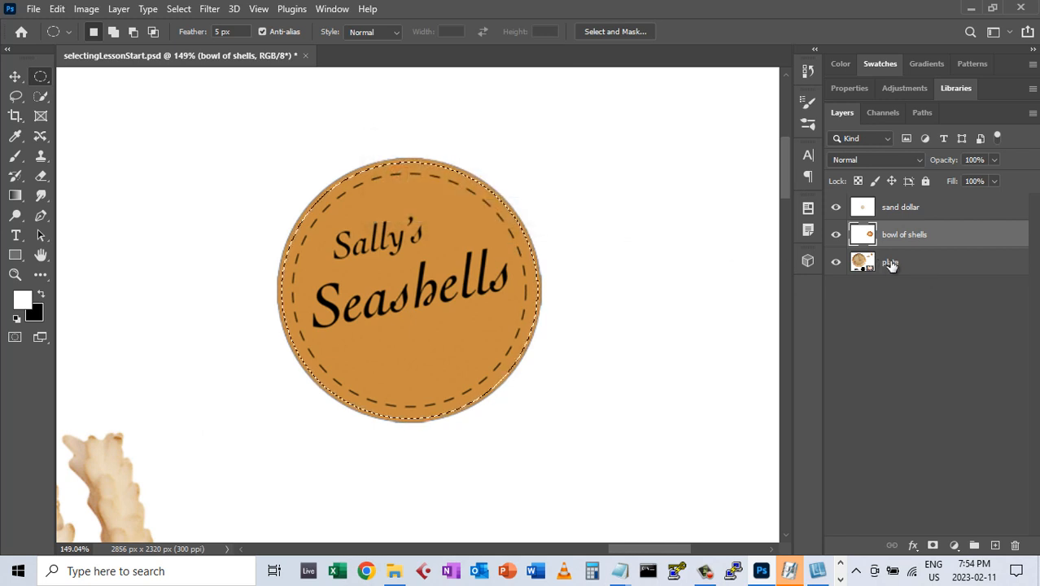
Cut the logo from the plate layer onto a new layer named "logo" and set the marquee feather to 0 px.
click(890, 265)
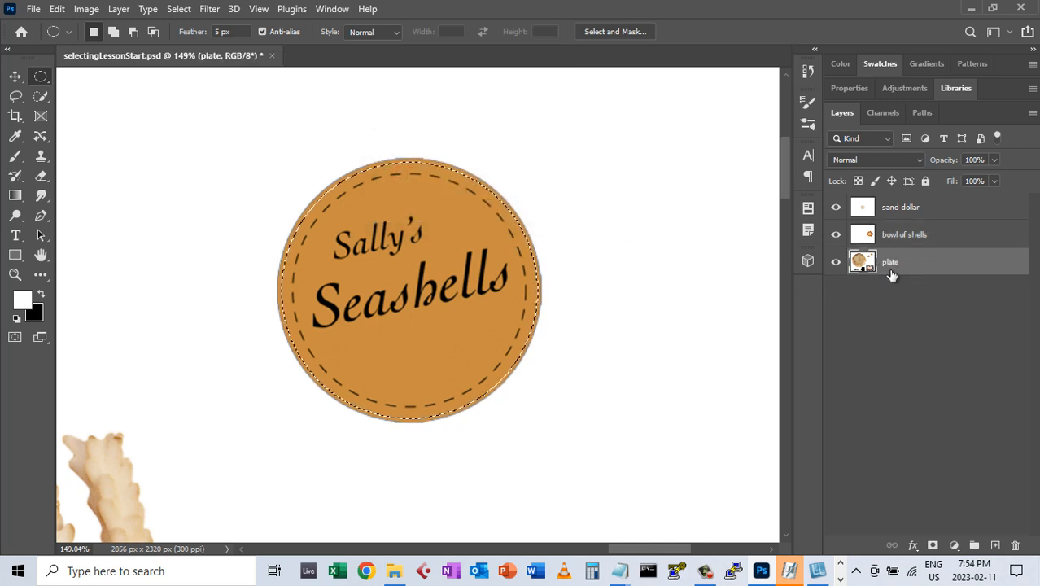
right_click(403, 274)
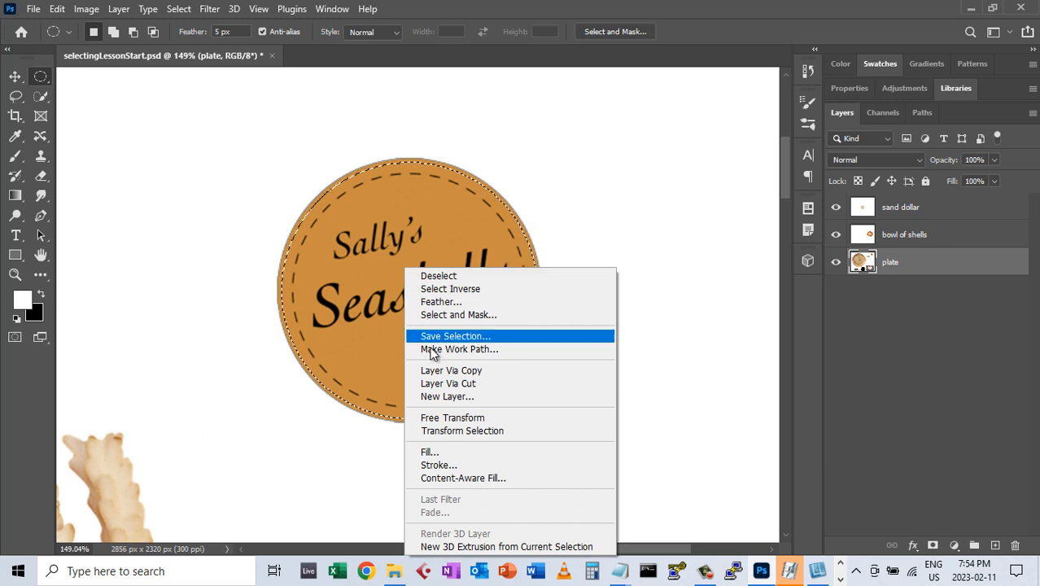
click(442, 384)
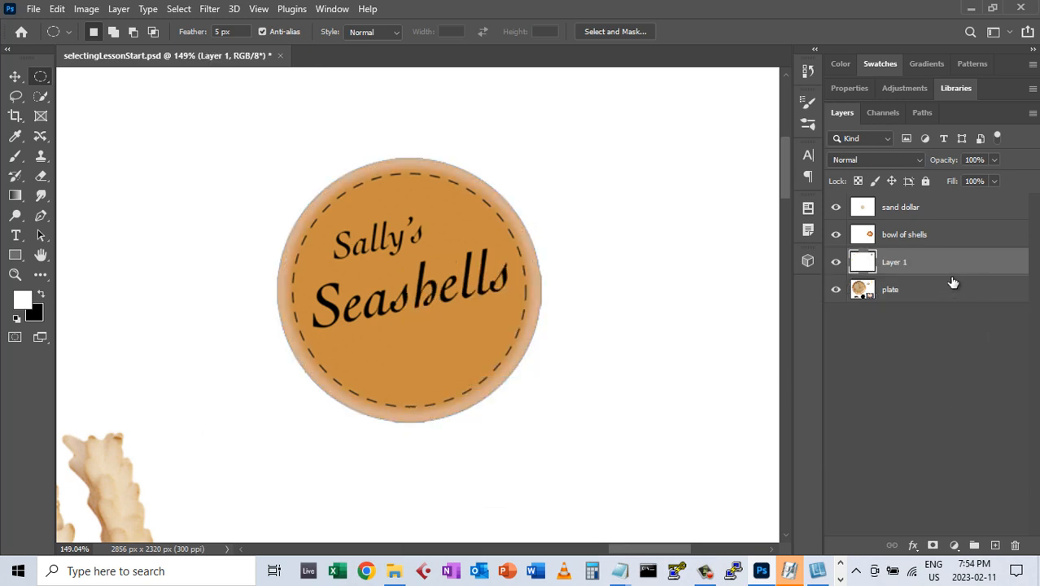
double_click(894, 263)
key(Return)
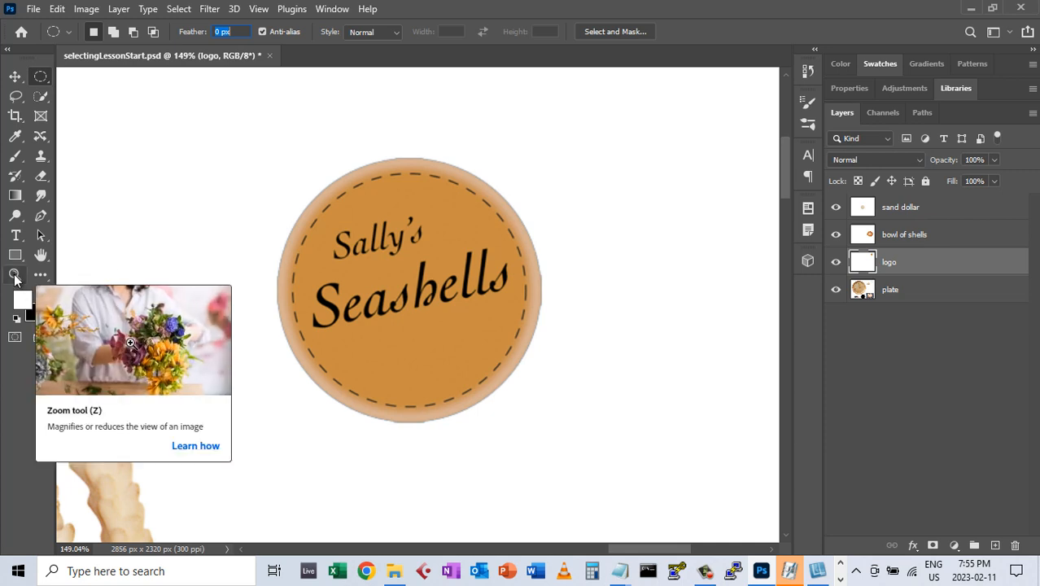
Draw a rectangular marquee selection around the coral with white margin on all sides and make the plate layer active.
key(h)
double_click(40, 254)
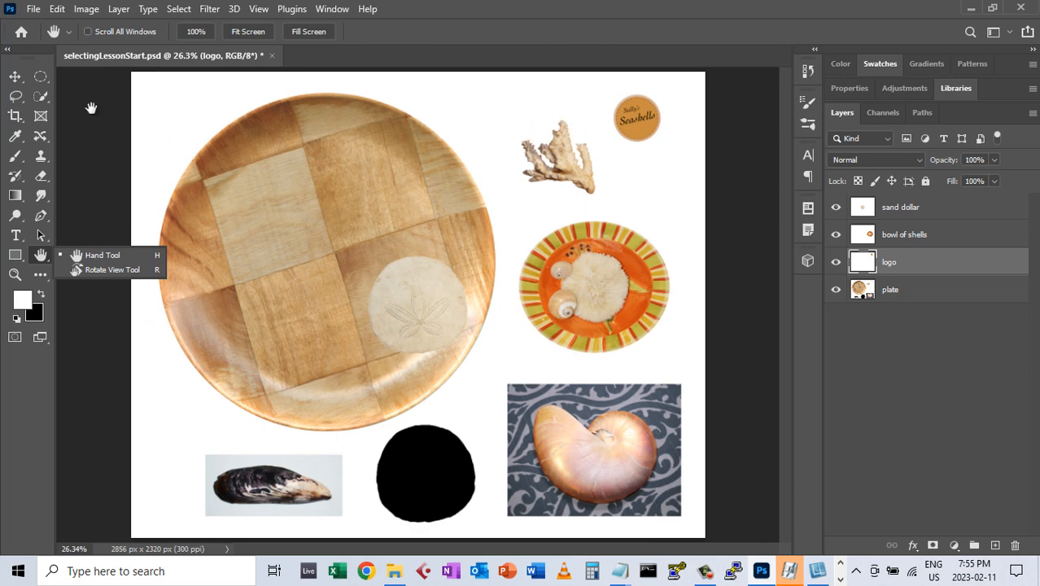
click(40, 73)
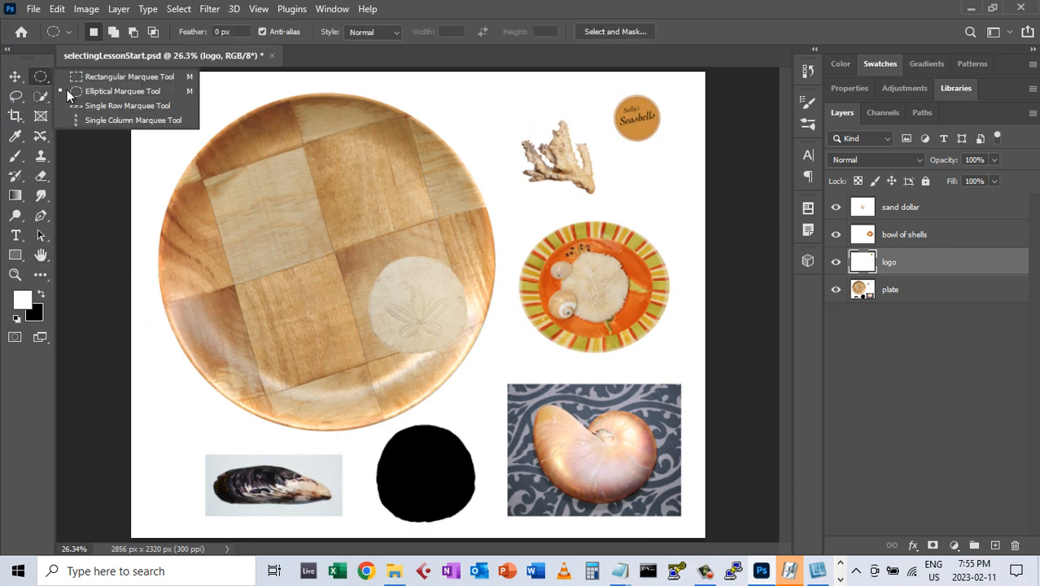
click(101, 80)
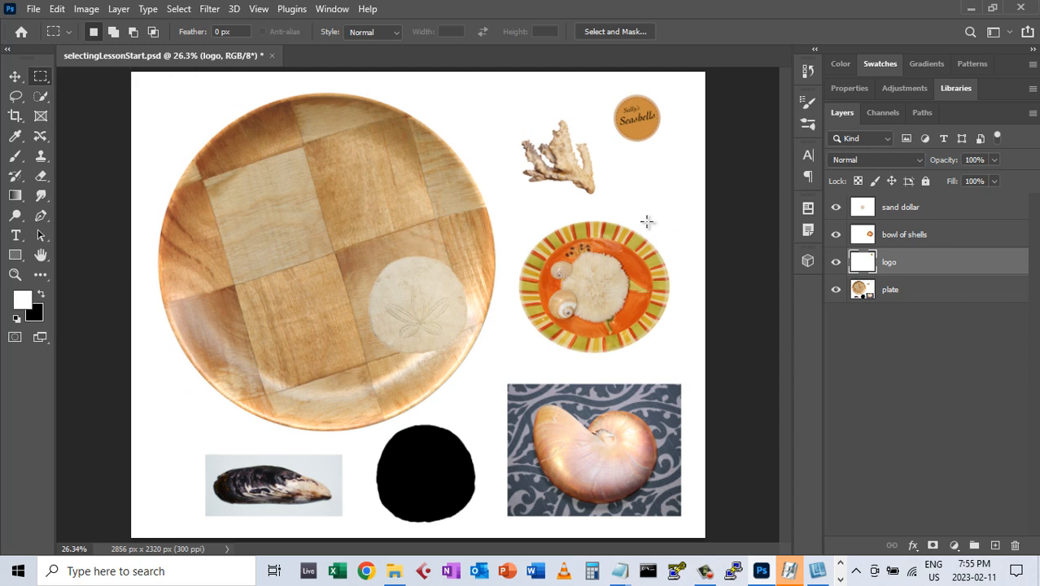
drag(508, 103, 602, 202)
click(885, 292)
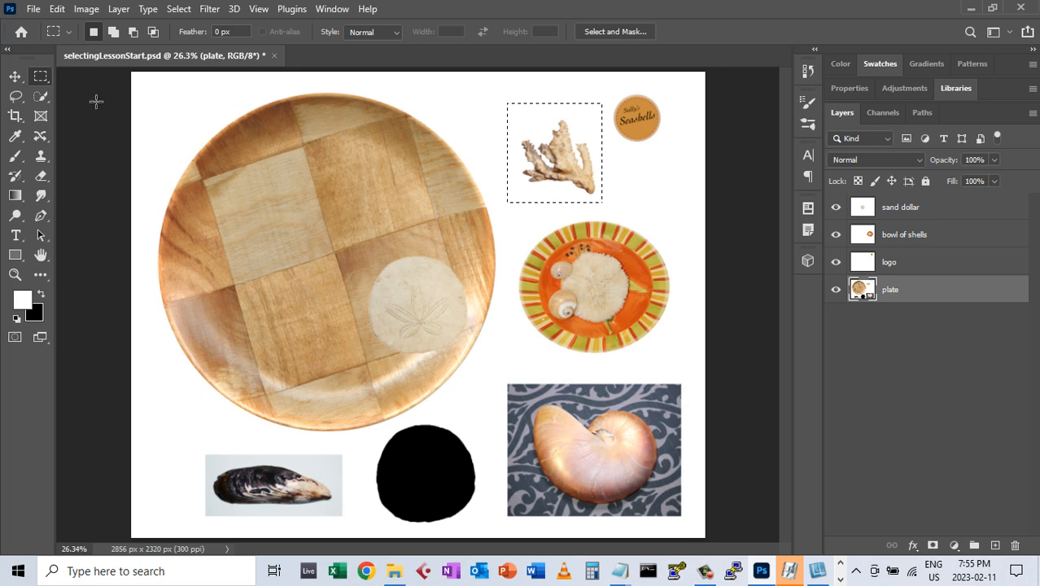
Subtract the white background from the rectangular selection with the Magic Wand tool so it follows the coral's outline.
click(43, 96)
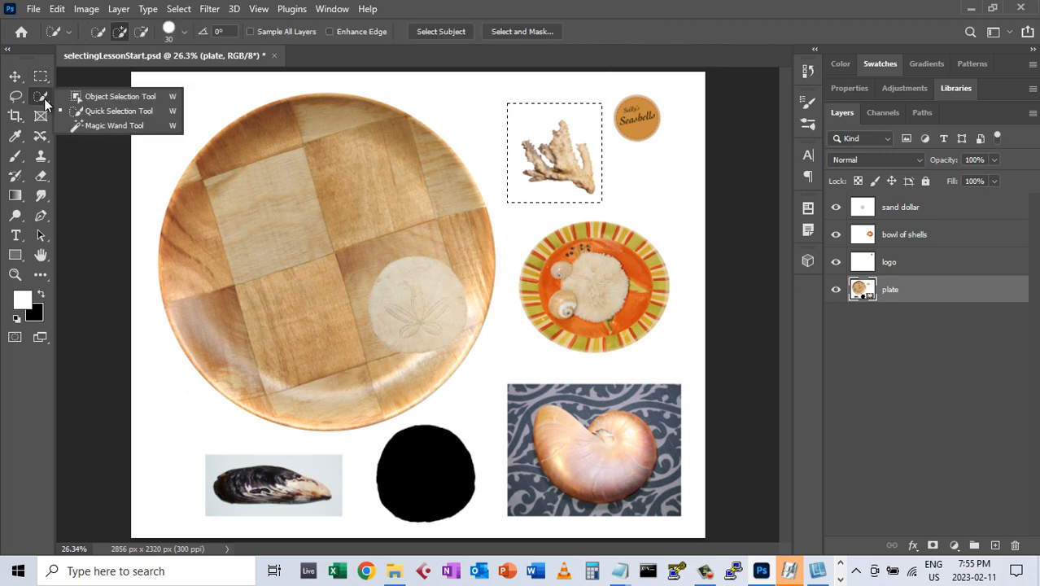
click(89, 122)
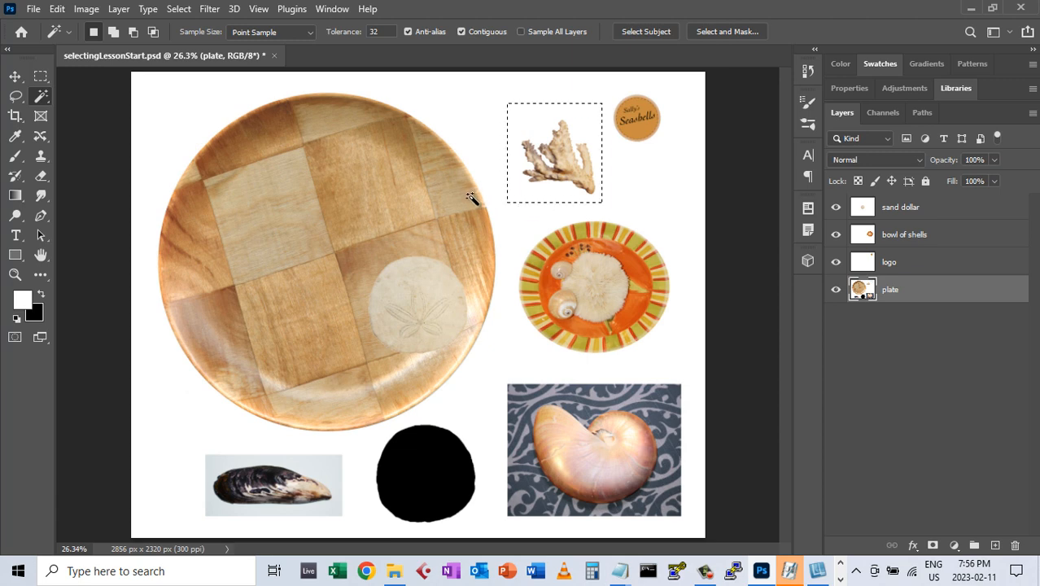
click(15, 274)
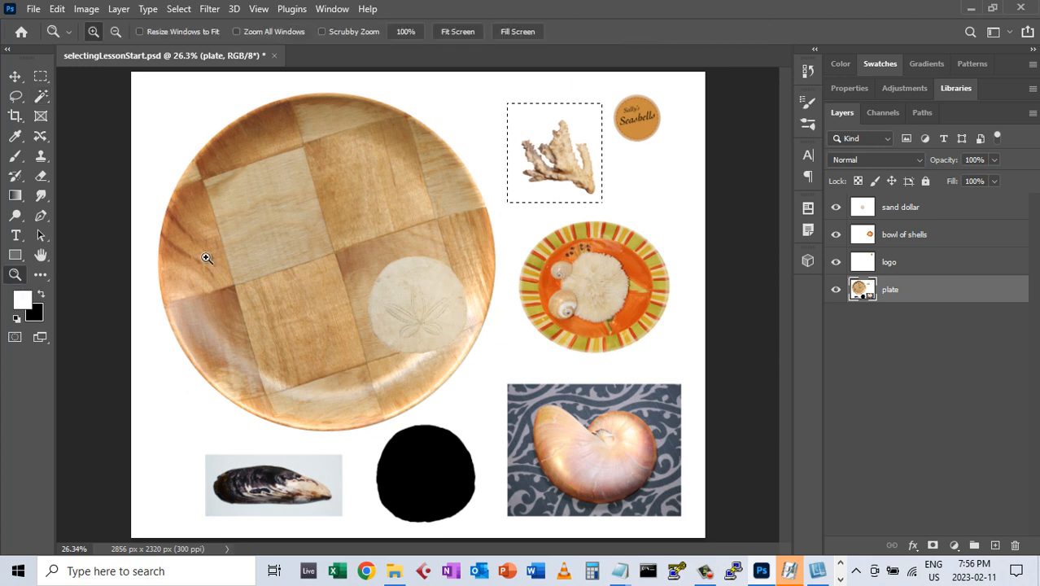
drag(495, 94, 616, 215)
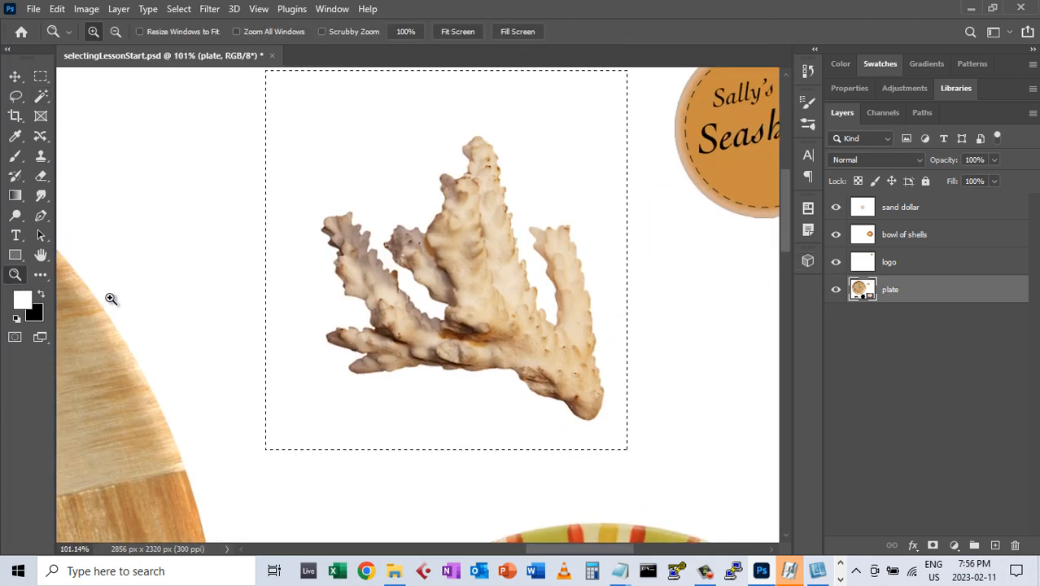
click(41, 99)
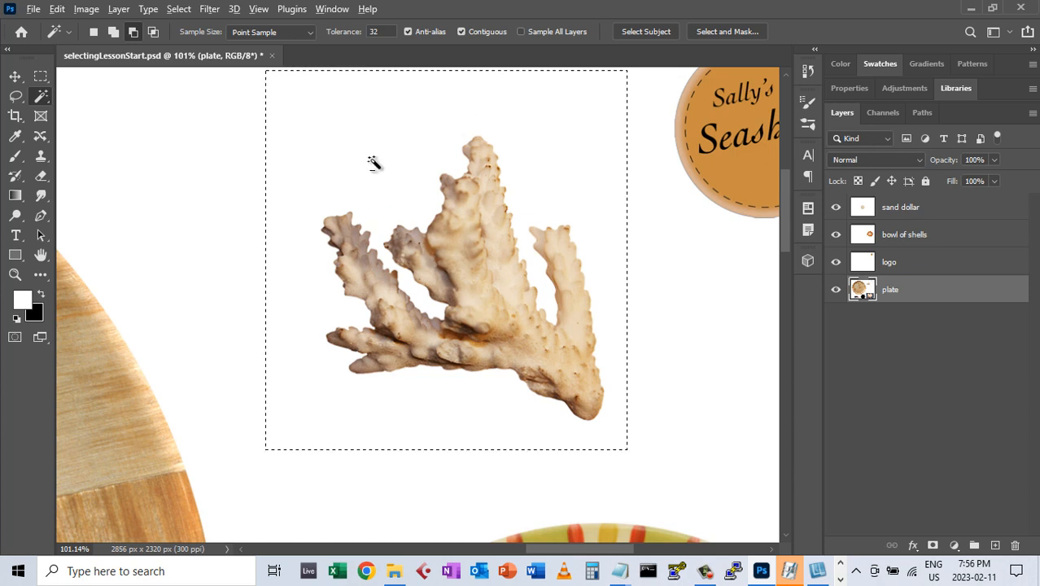
alt+click(348, 138)
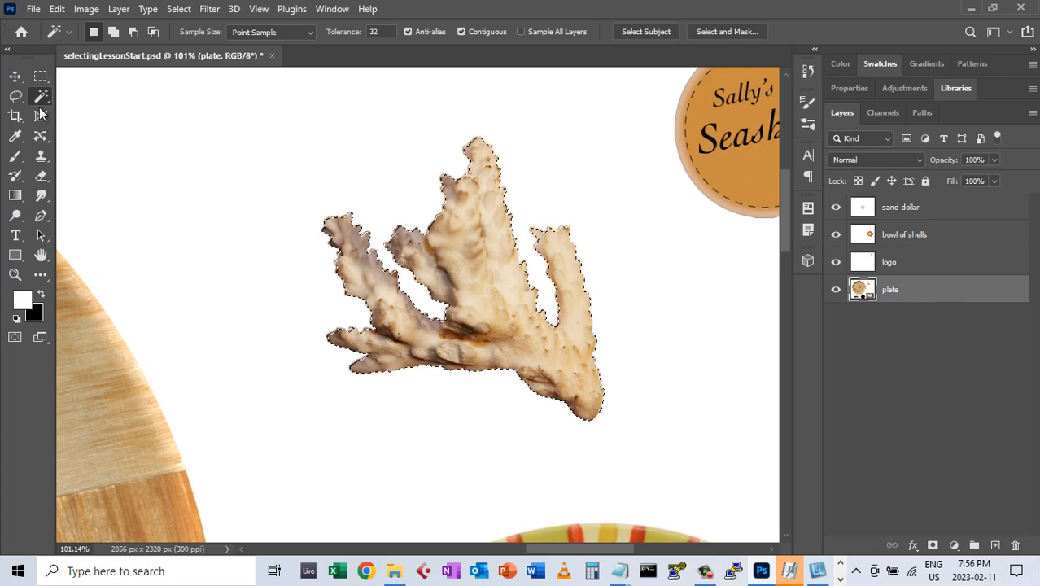
Cut the selected coral onto a new layer with Layer Via Cut and name the layer "coral".
right_click(482, 284)
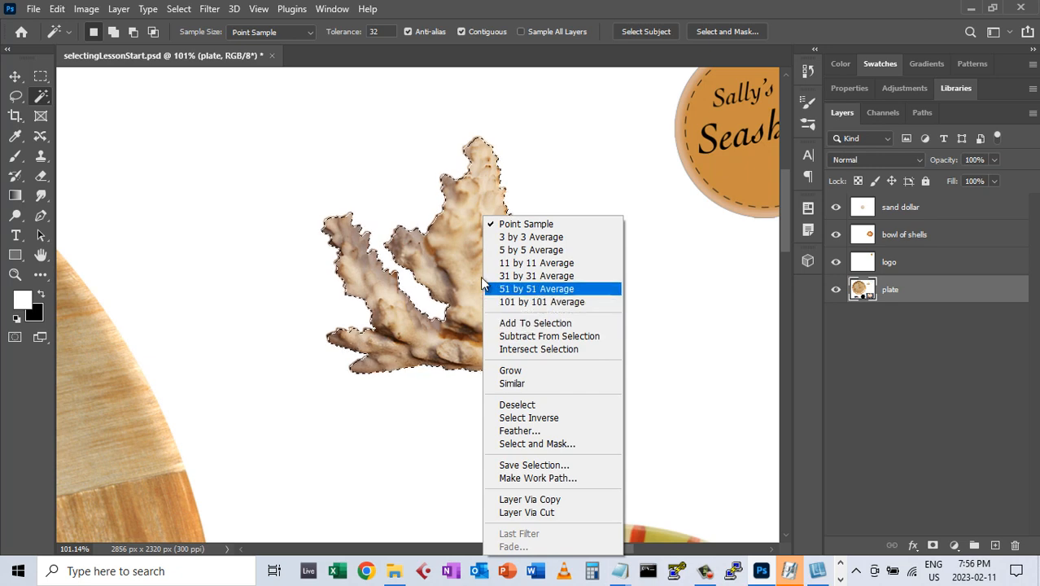
right_click(455, 265)
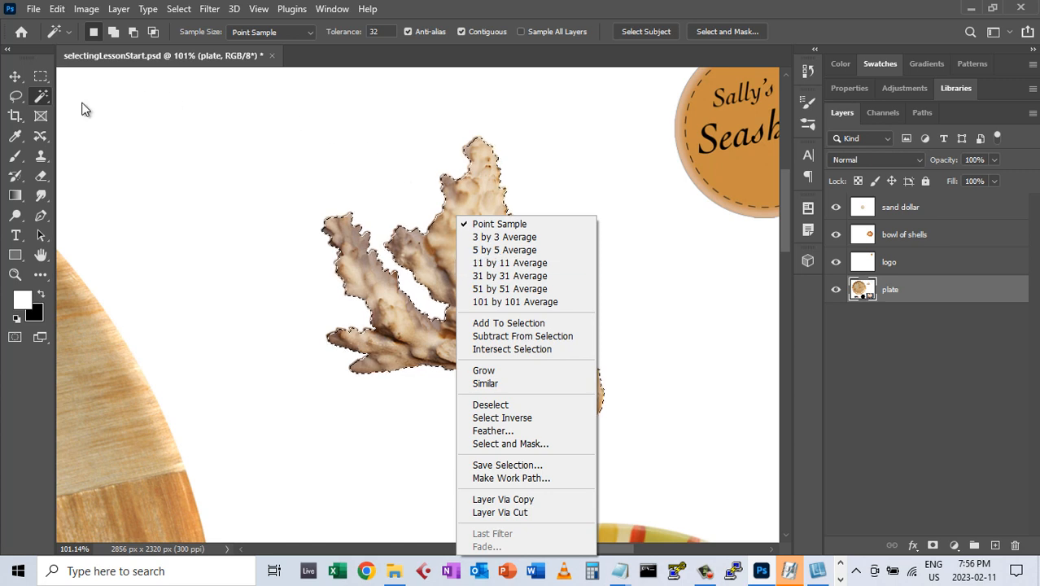
click(41, 76)
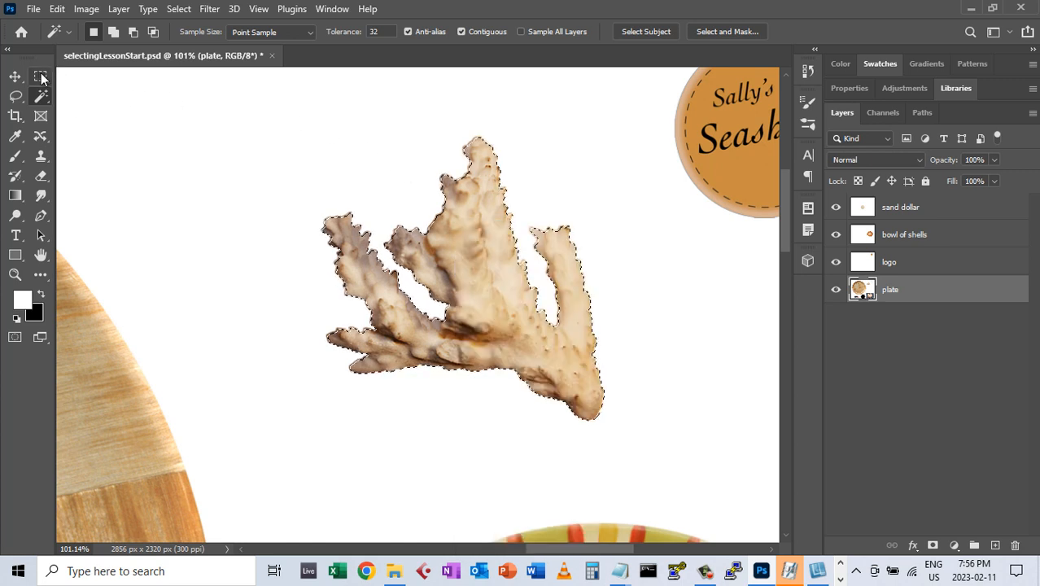
click(41, 77)
right_click(487, 278)
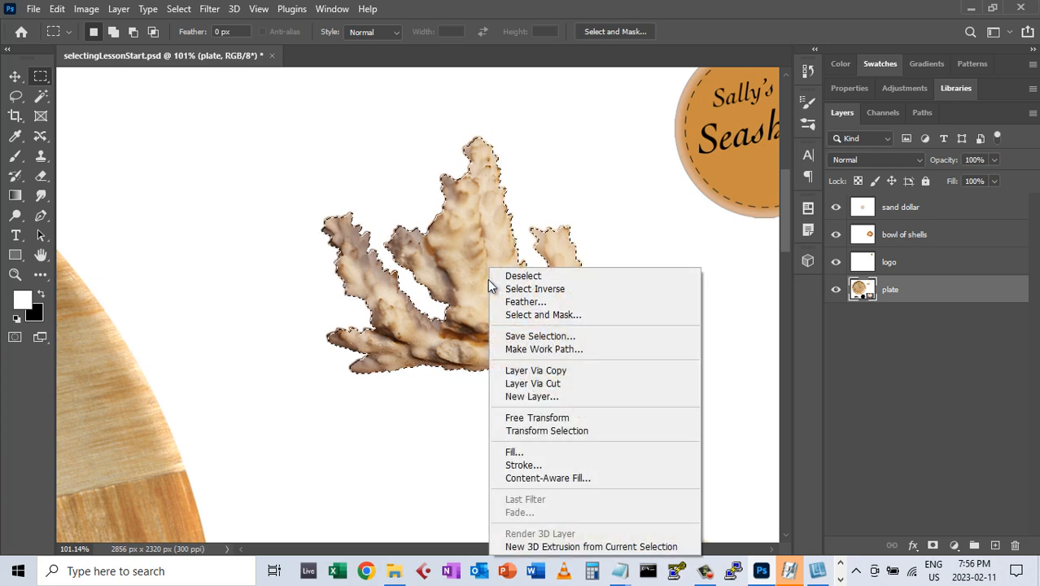
click(541, 388)
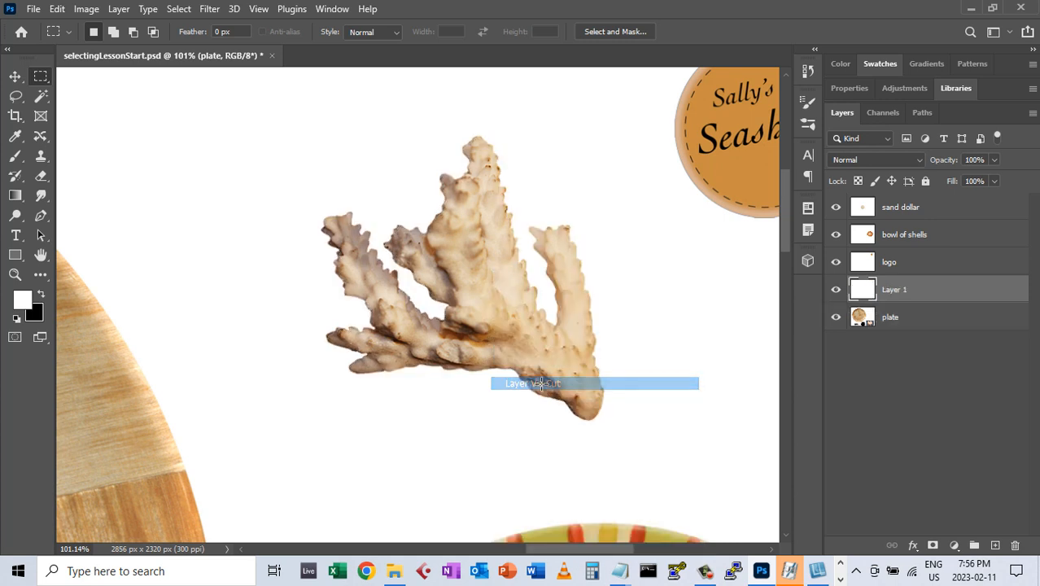
double_click(891, 298)
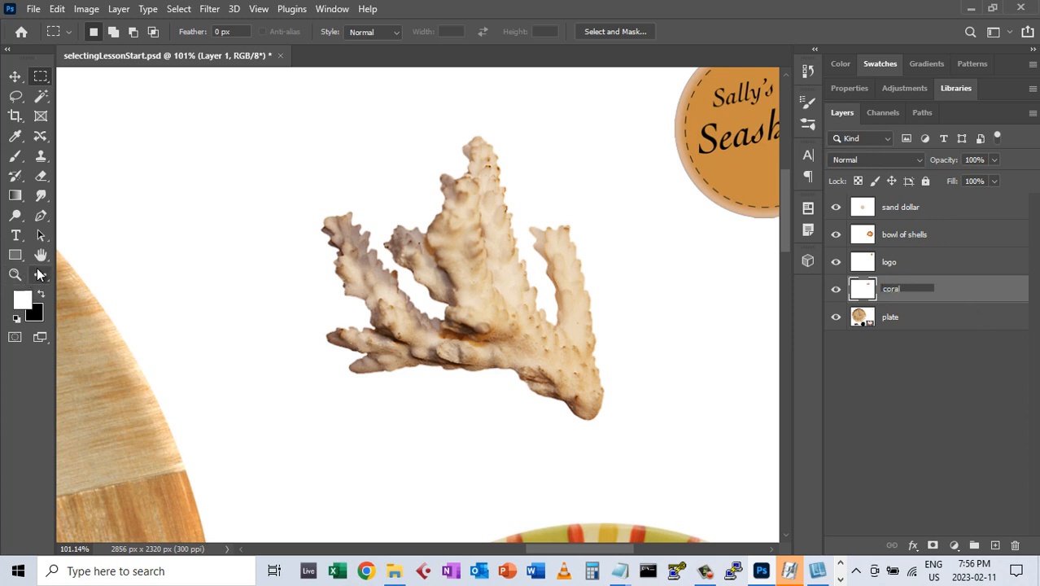
key(Return)
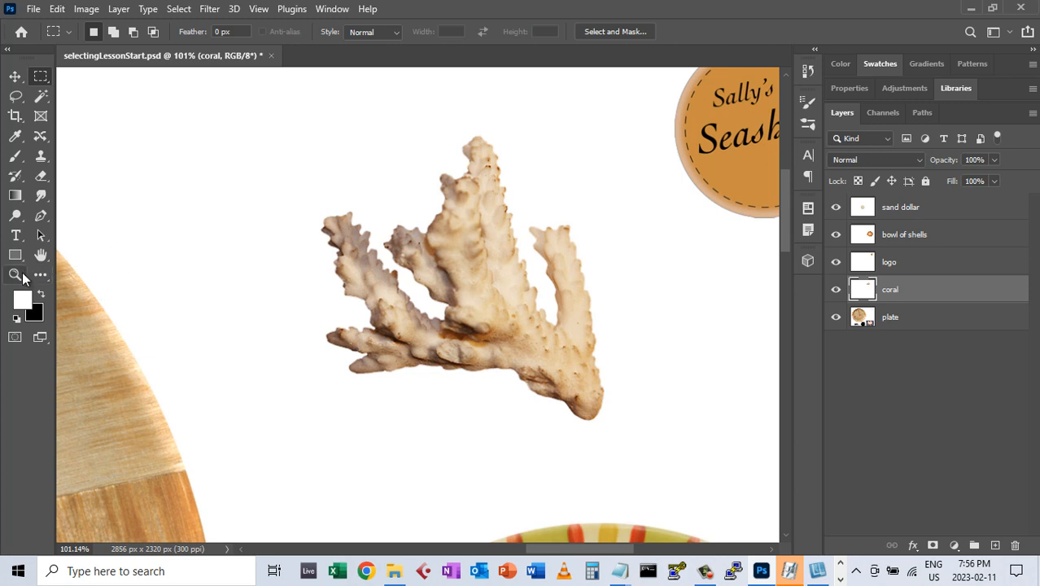
Make the plate layer active and trace a closed freehand Lasso selection around the outline of the dark mussel shell.
double_click(39, 254)
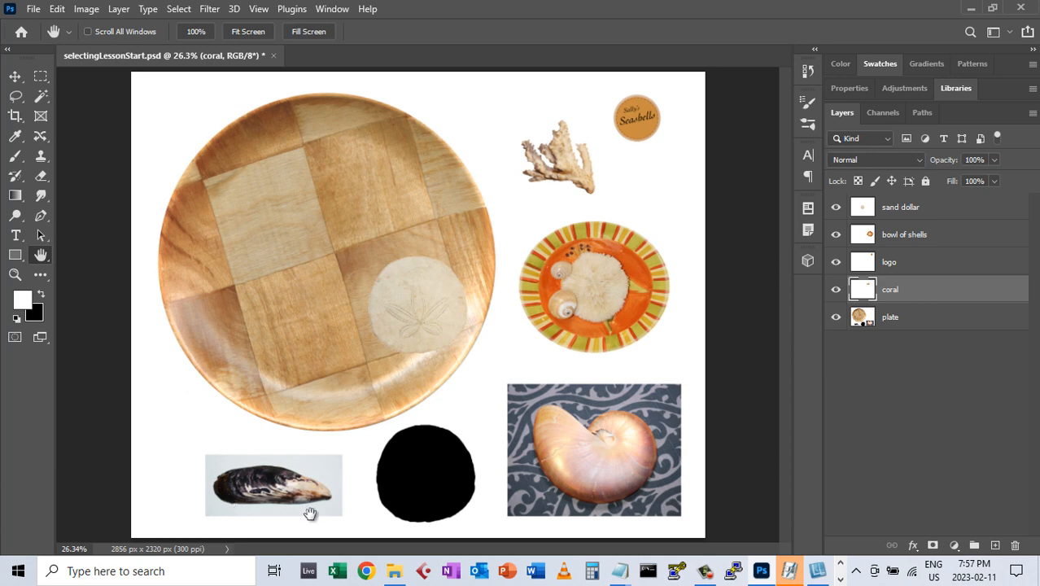
click(14, 275)
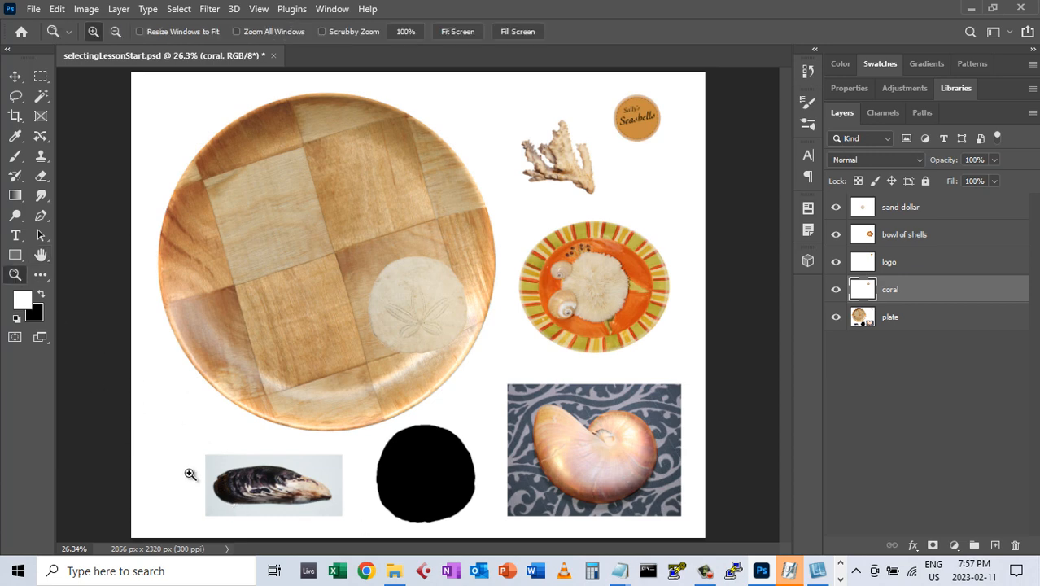
drag(207, 456, 363, 514)
click(878, 318)
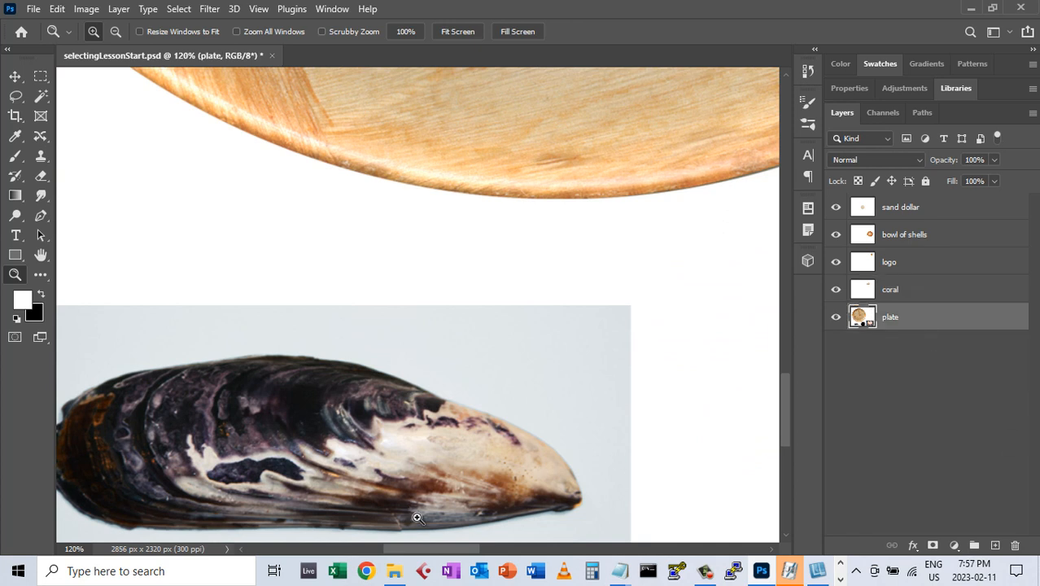
drag(430, 548, 420, 550)
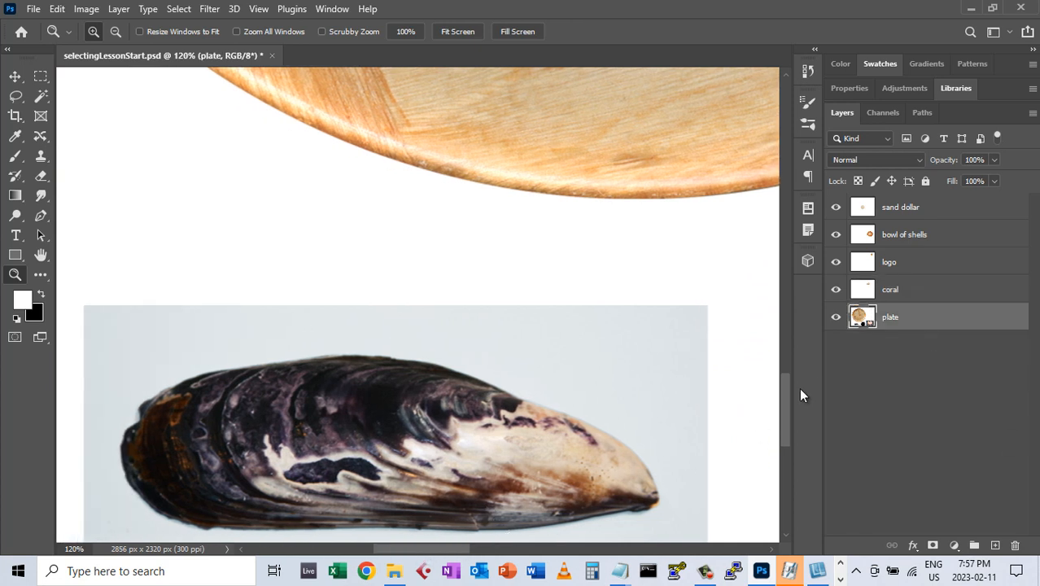
drag(786, 397, 786, 409)
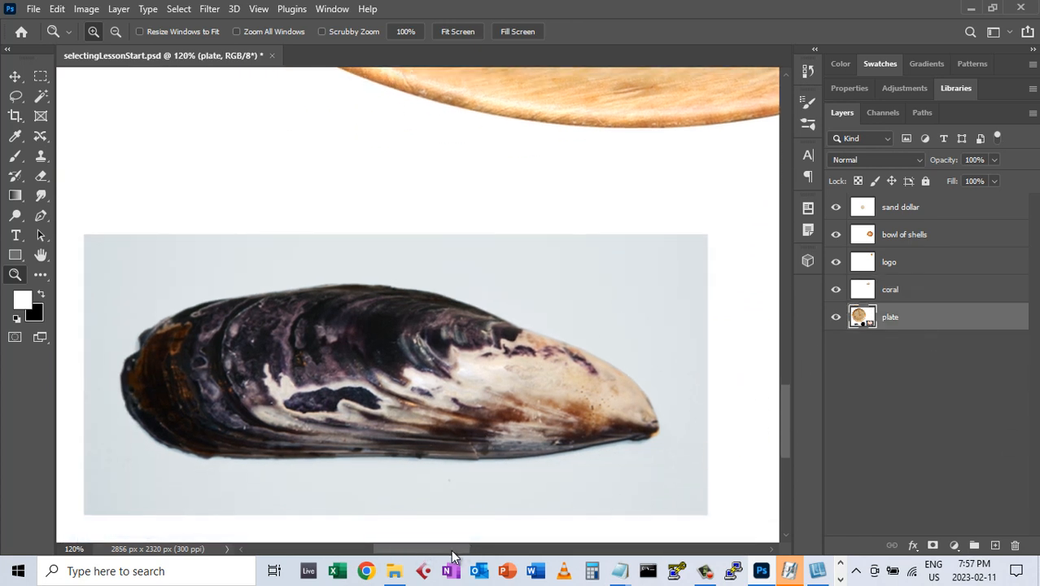
drag(452, 551, 447, 551)
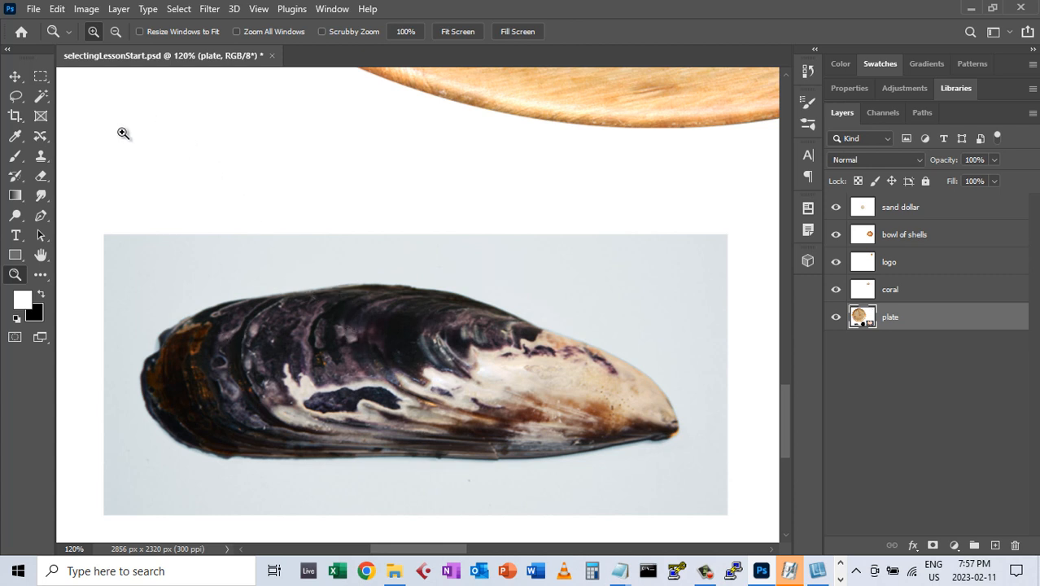
click(15, 97)
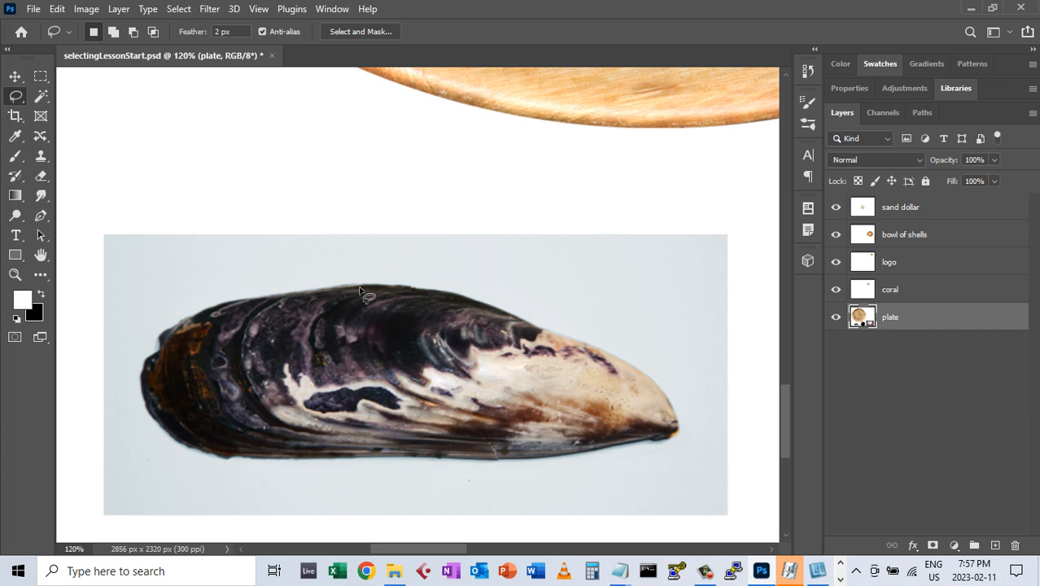
drag(406, 288, 478, 303)
mouse_move(537, 331)
mouse_down()
mouse_move(640, 371)
mouse_move(675, 416)
mouse_up()
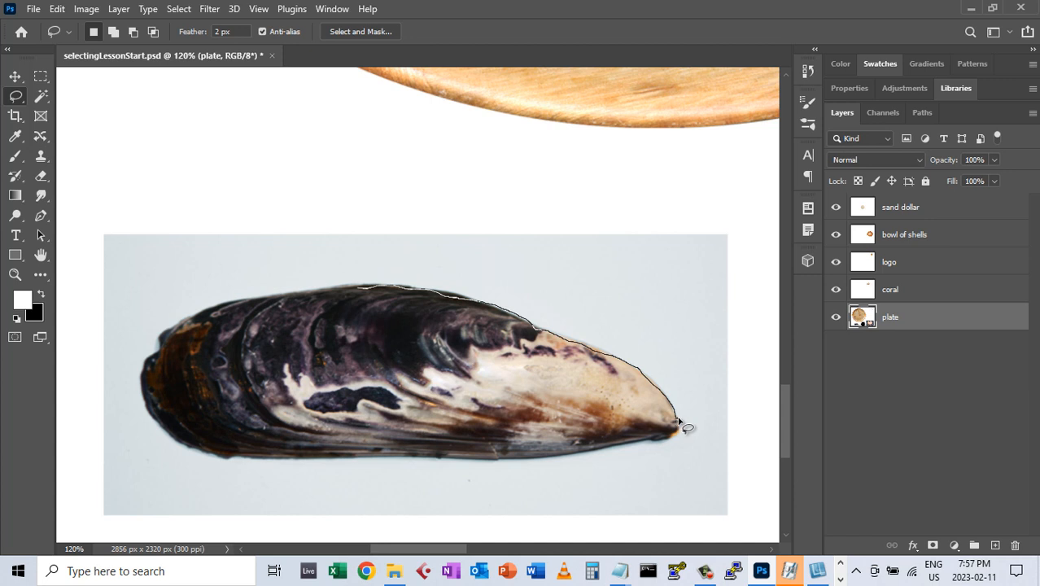
mouse_move(682, 424)
mouse_down()
mouse_move(680, 436)
mouse_move(646, 444)
mouse_up()
drag(643, 444, 551, 458)
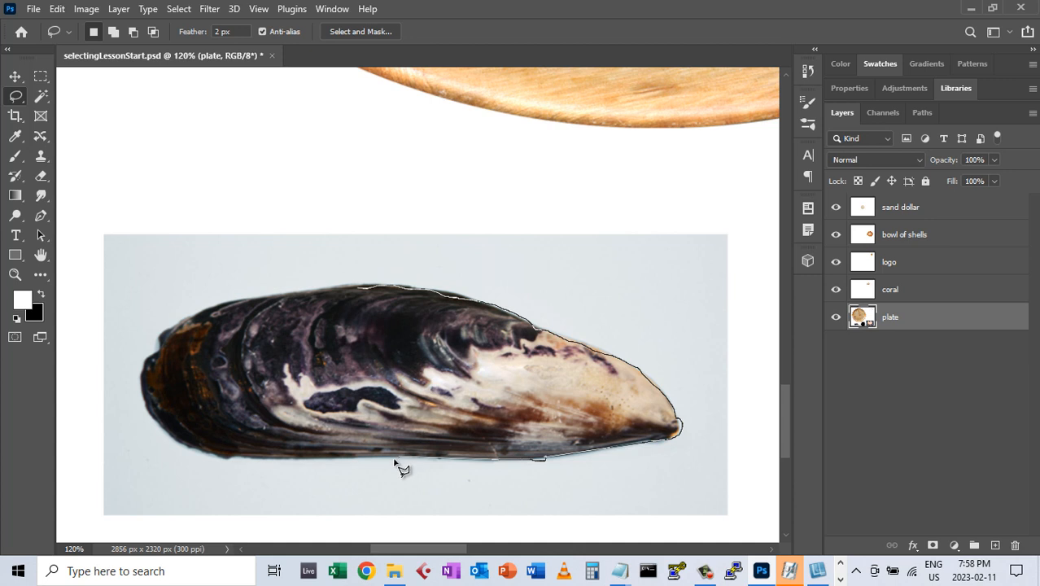
drag(394, 461, 254, 461)
click(253, 462)
mouse_move(236, 460)
mouse_down()
mouse_move(156, 422)
mouse_move(140, 381)
mouse_move(145, 360)
mouse_move(160, 357)
mouse_up()
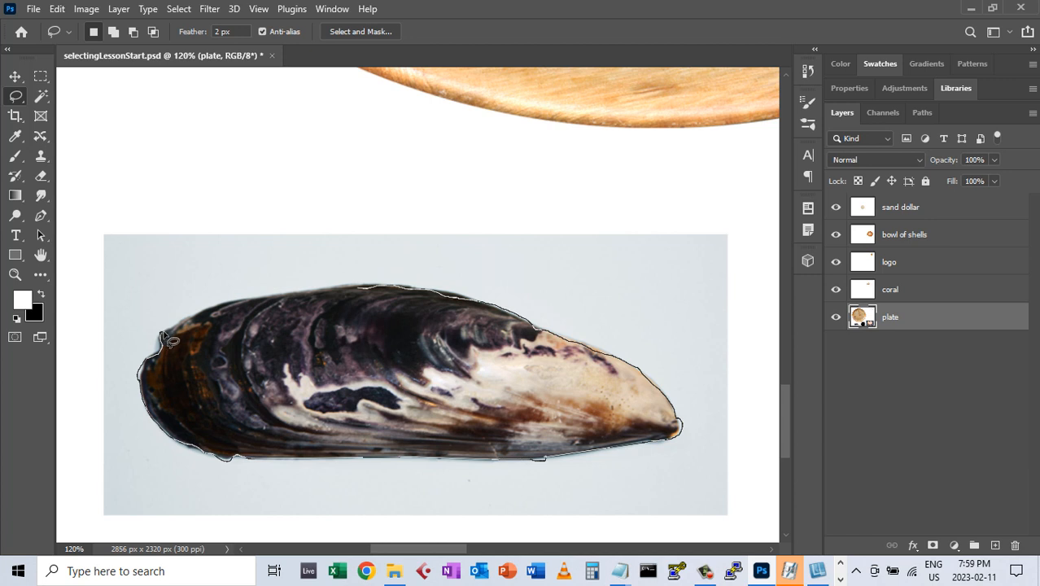
mouse_move(162, 333)
mouse_down()
mouse_move(202, 309)
mouse_move(366, 287)
mouse_up()
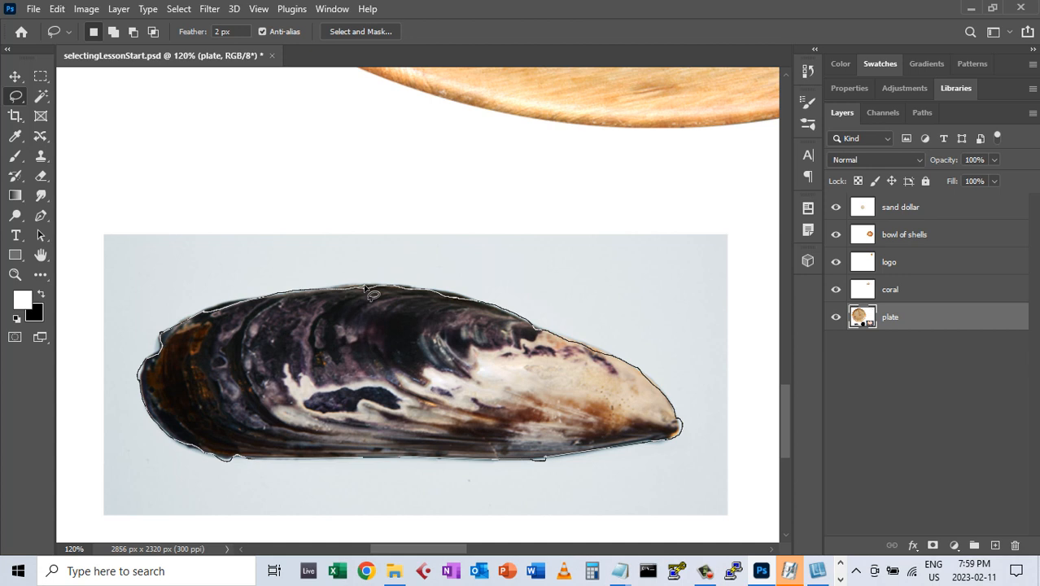
drag(365, 287, 364, 284)
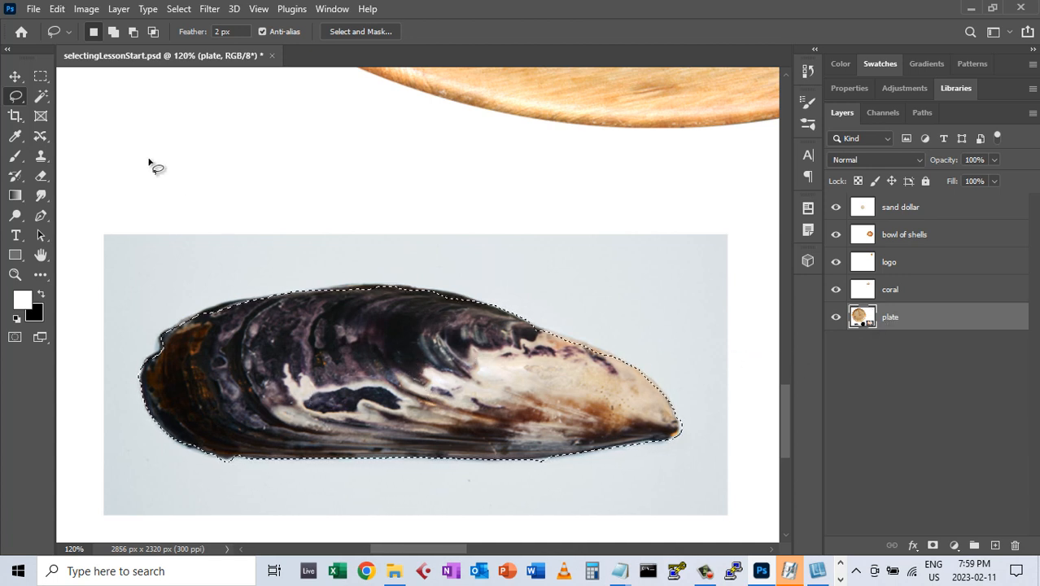
Cut the selected mussel shell onto a new layer with Layer Via Cut and name the layer "mussel".
right_click(362, 393)
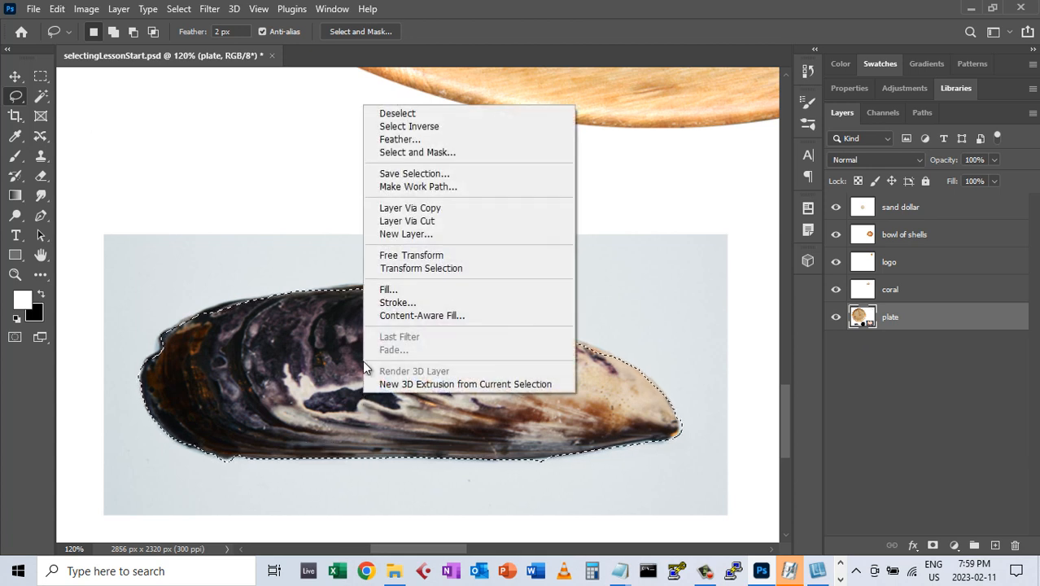
click(424, 221)
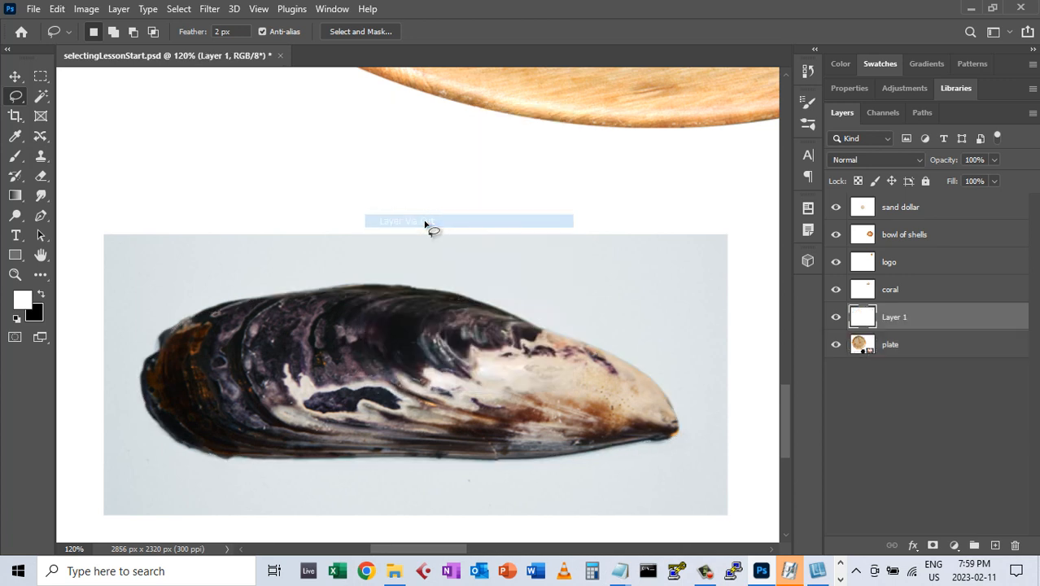
double_click(894, 319)
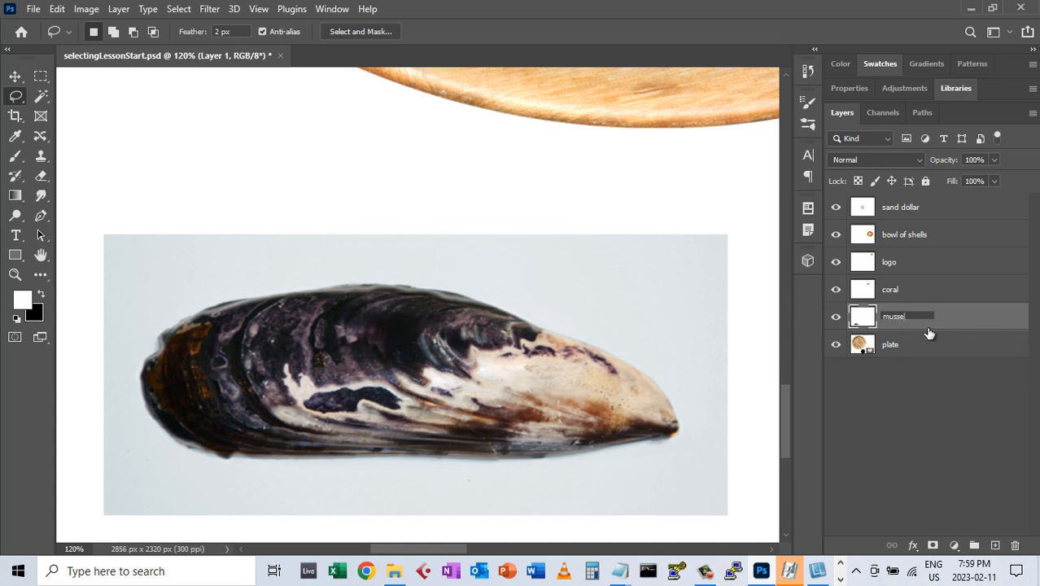
key(Return)
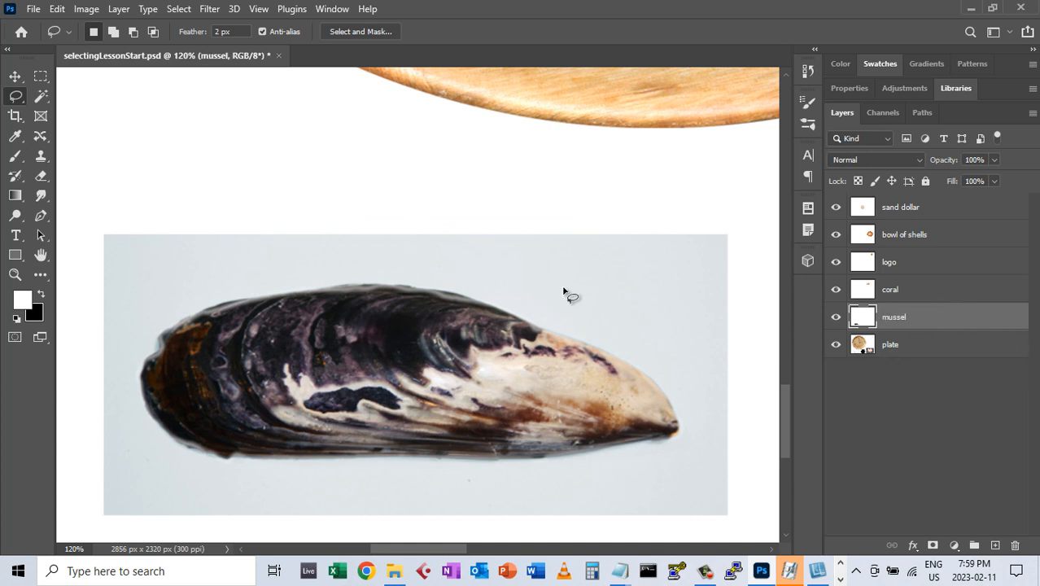
double_click(41, 255)
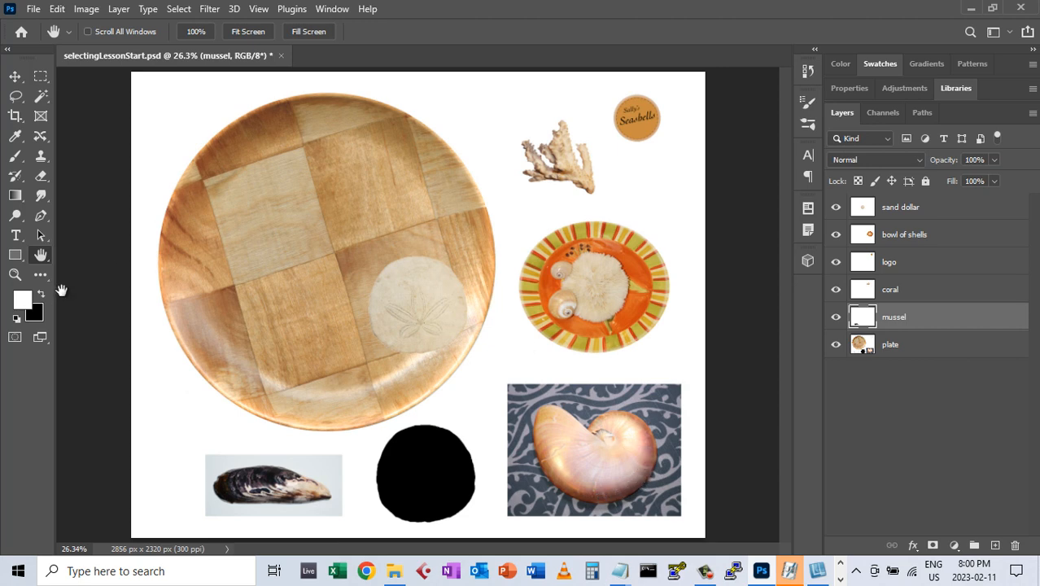
click(14, 274)
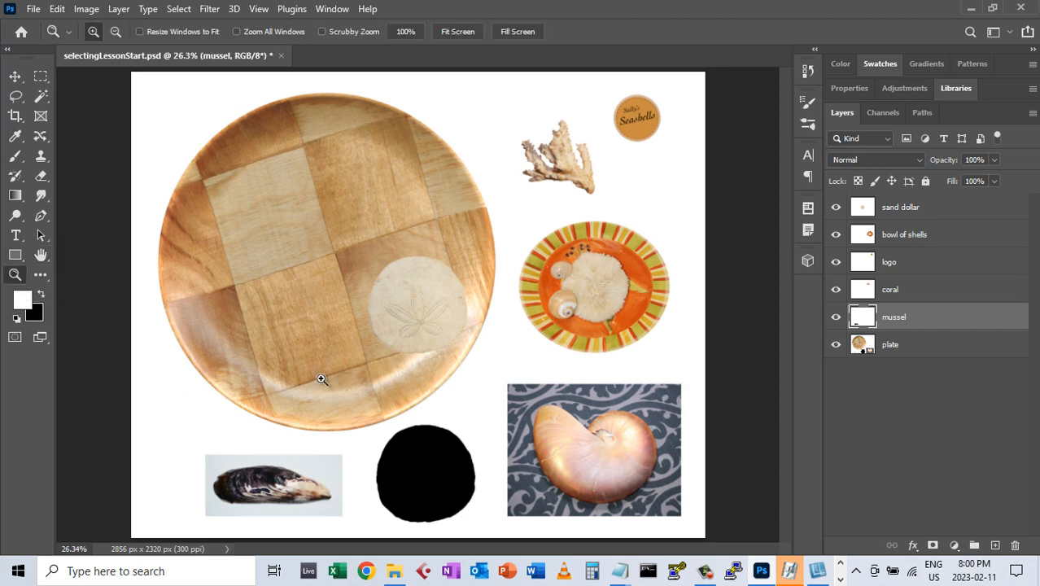
Trace a closed Magnetic Lasso selection around the outline of the nautilus shell on the patterned cloth.
drag(482, 366, 690, 523)
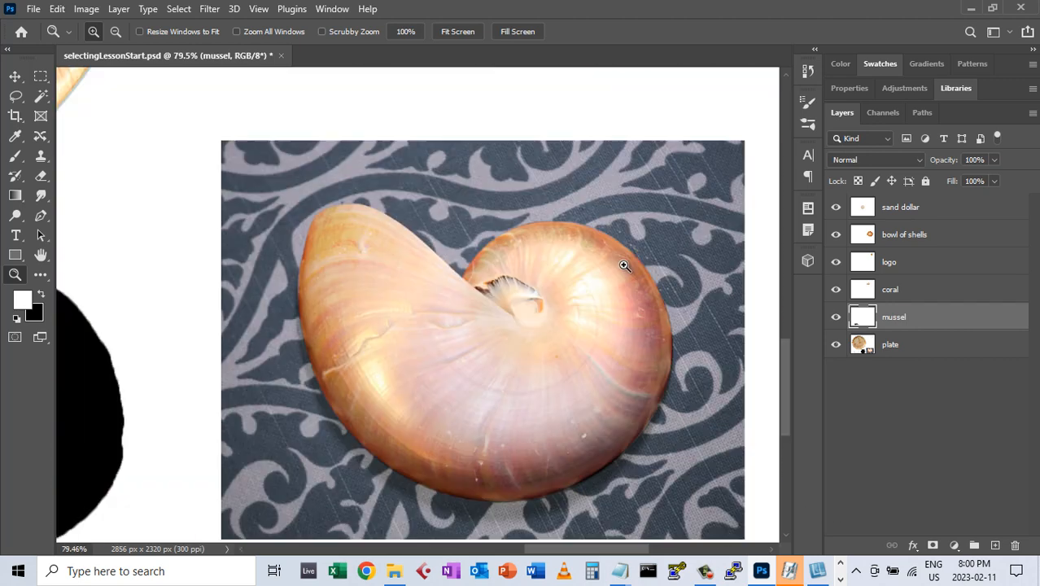
click(17, 98)
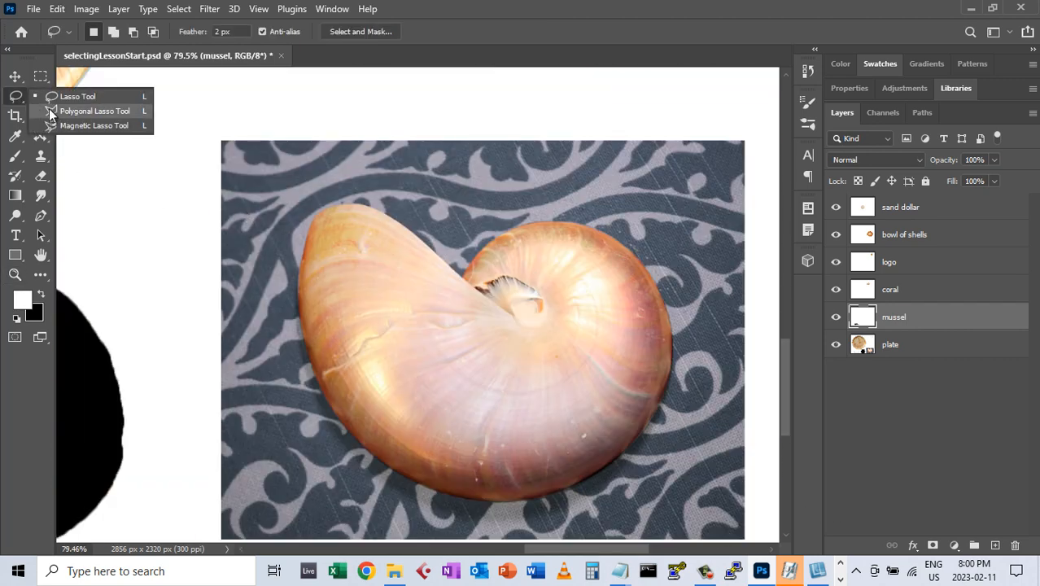
click(72, 126)
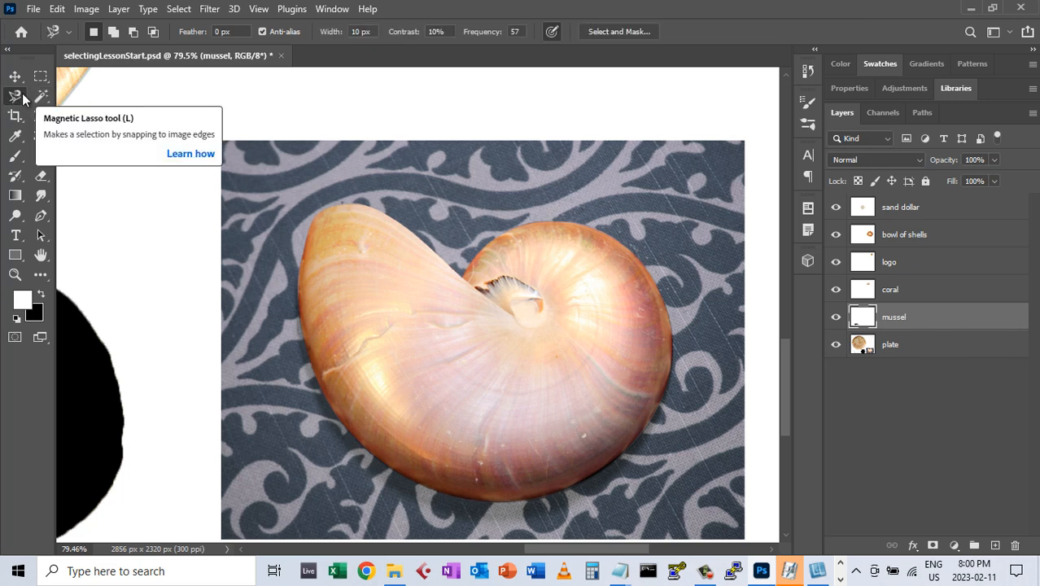
click(463, 277)
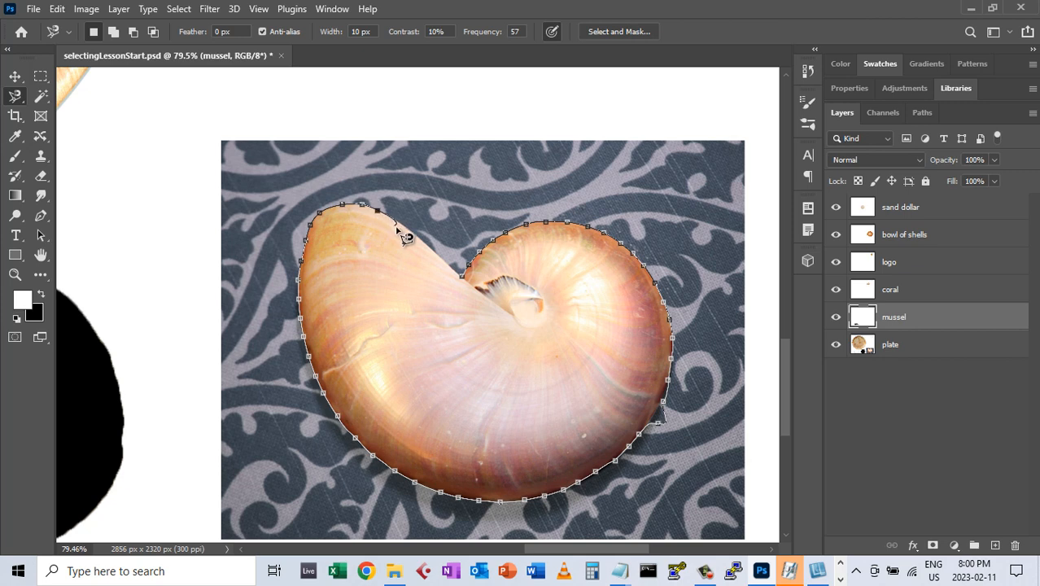
click(470, 288)
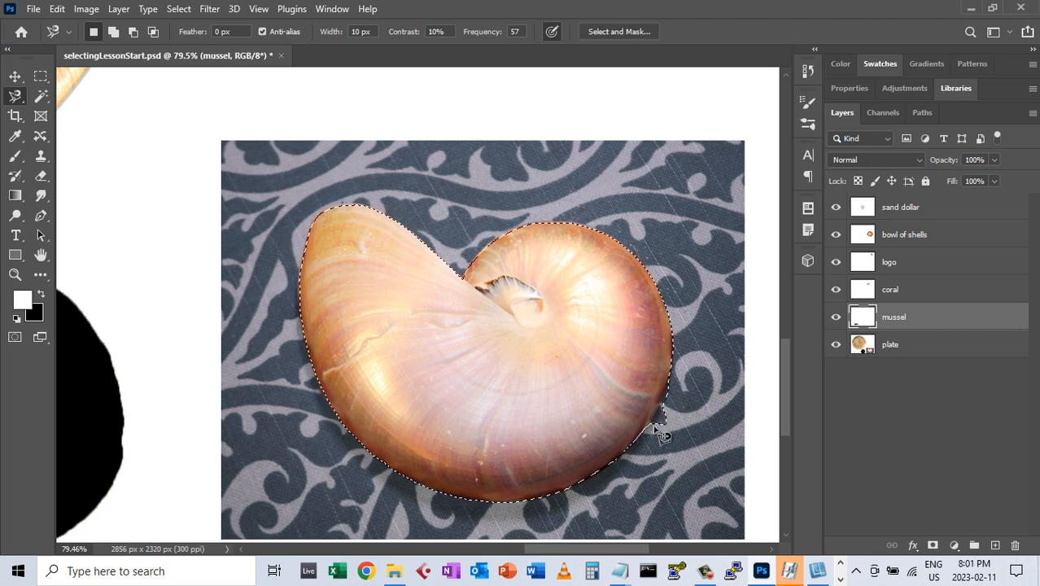
Subtract the stray bump at the nautilus shell's lower-right edge from the selection with the freehand Lasso tool.
click(17, 97)
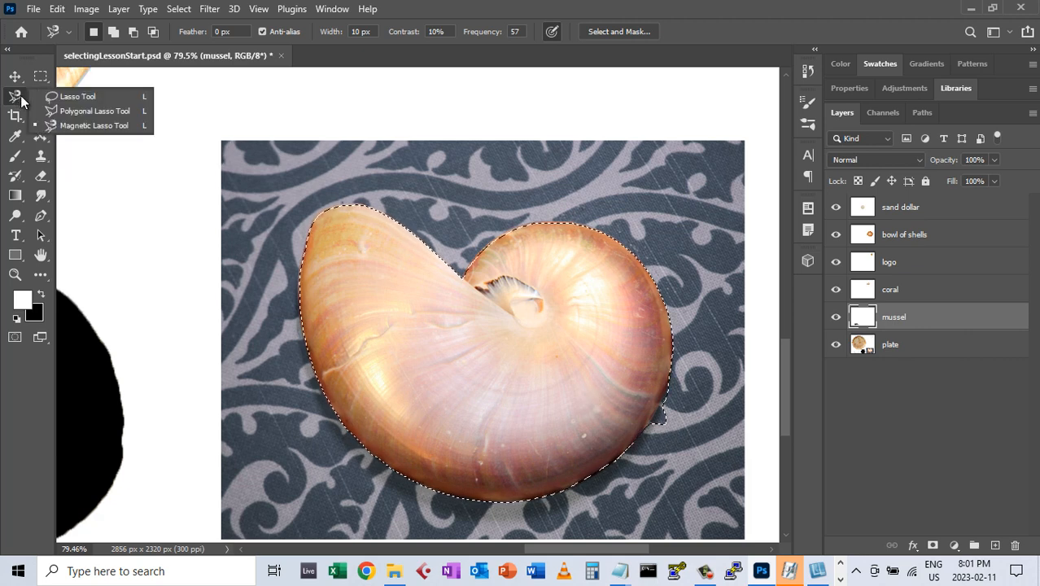
click(51, 96)
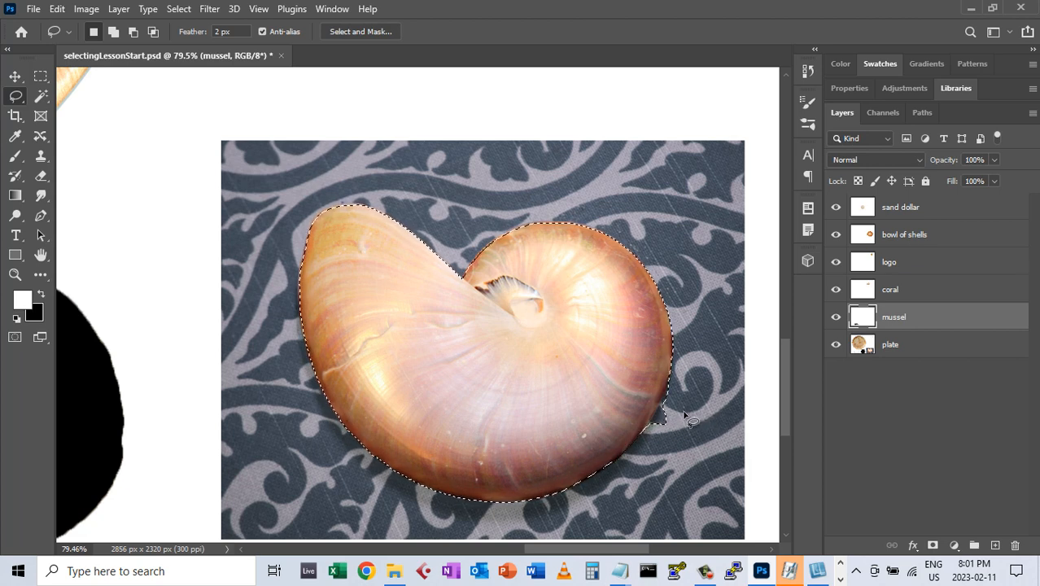
key(alt)
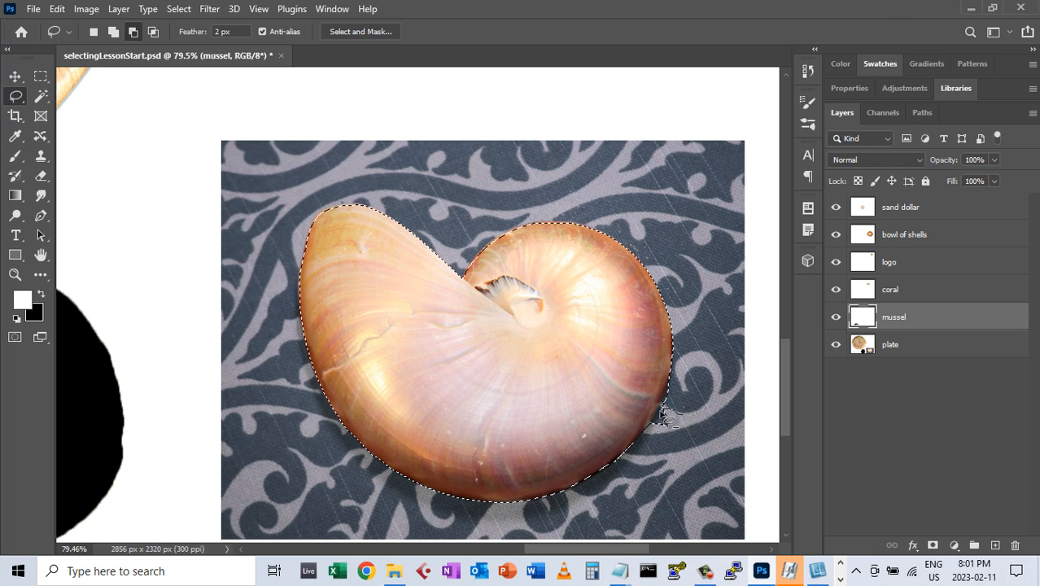
mouse_move(662, 409)
mouse_down()
mouse_move(656, 433)
mouse_move(674, 436)
mouse_move(677, 421)
mouse_move(663, 411)
mouse_up()
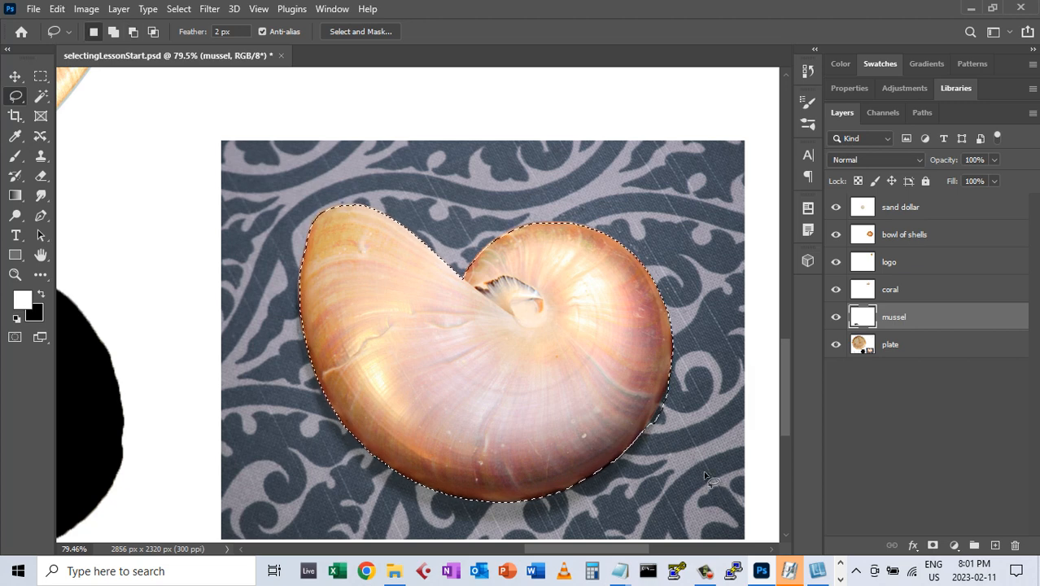
Cut the selected nautilus shell from the plate layer onto a new layer with Layer Via Cut and name it "nautilus".
click(916, 352)
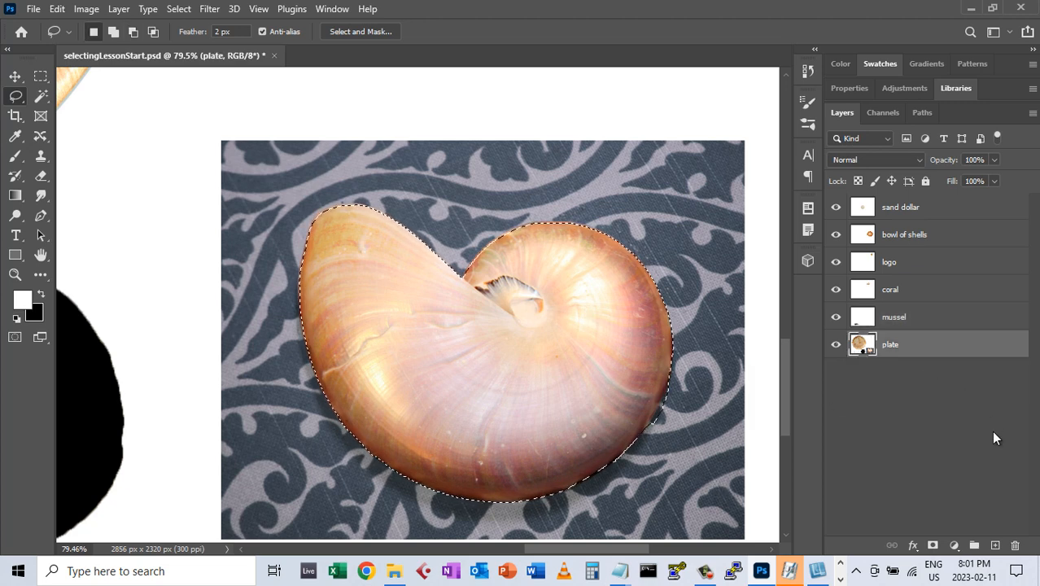
right_click(479, 379)
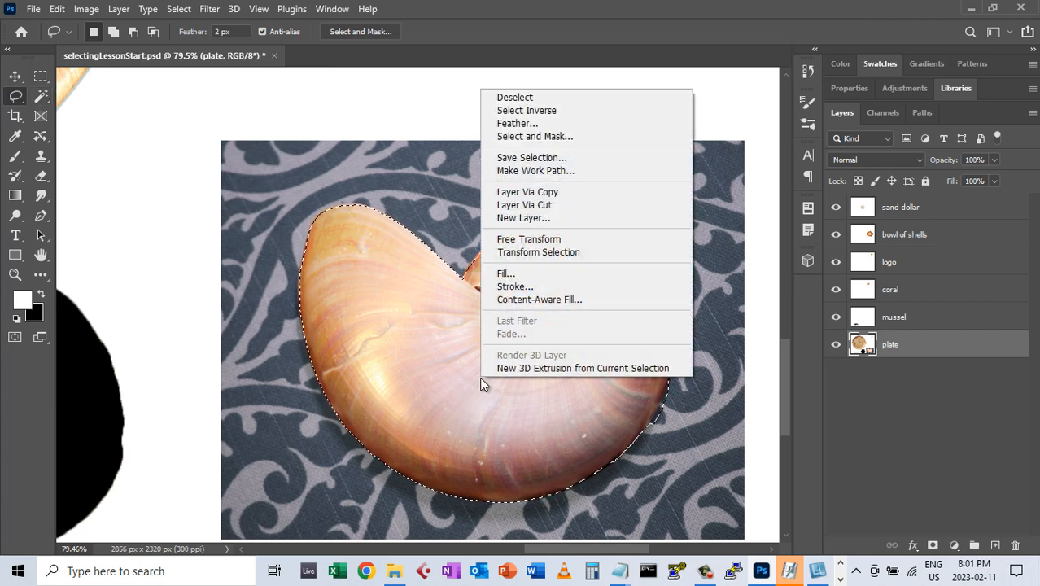
click(530, 205)
double_click(896, 345)
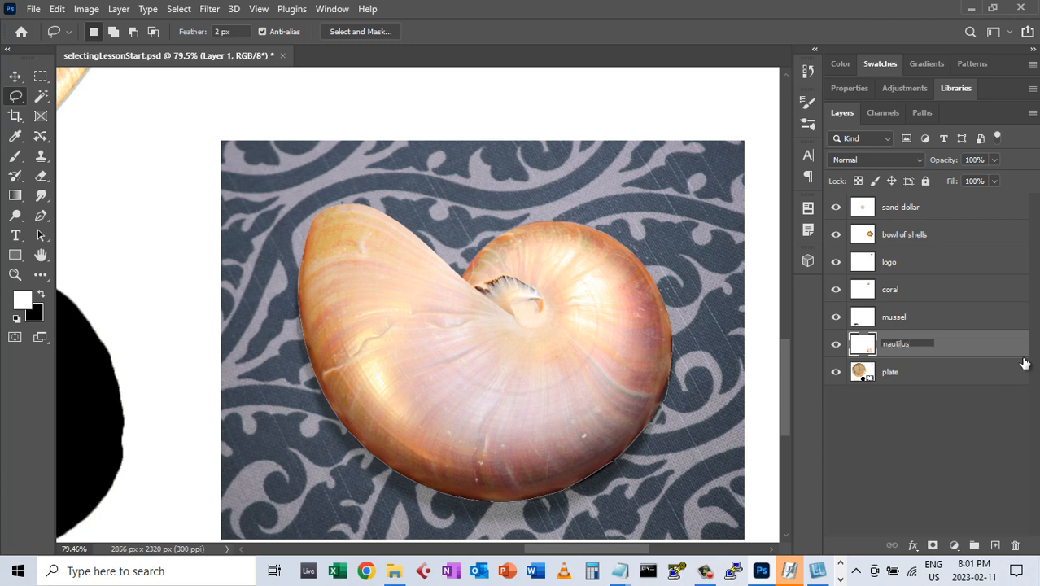
key(Return)
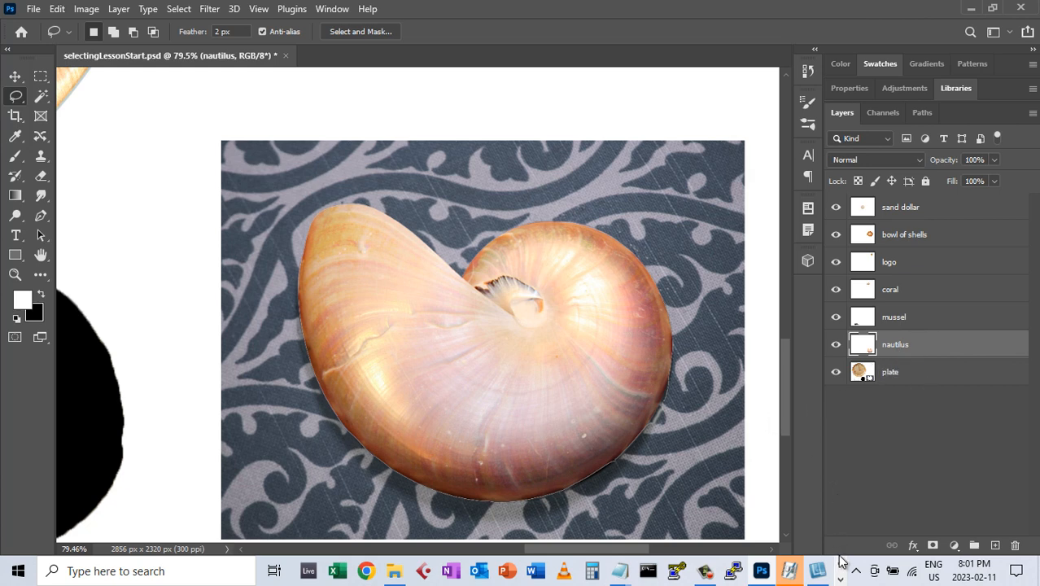
Examine the finished composition in selectingLessonEnd.jpg for the placement of the shells, then return to Photoshop.
click(840, 579)
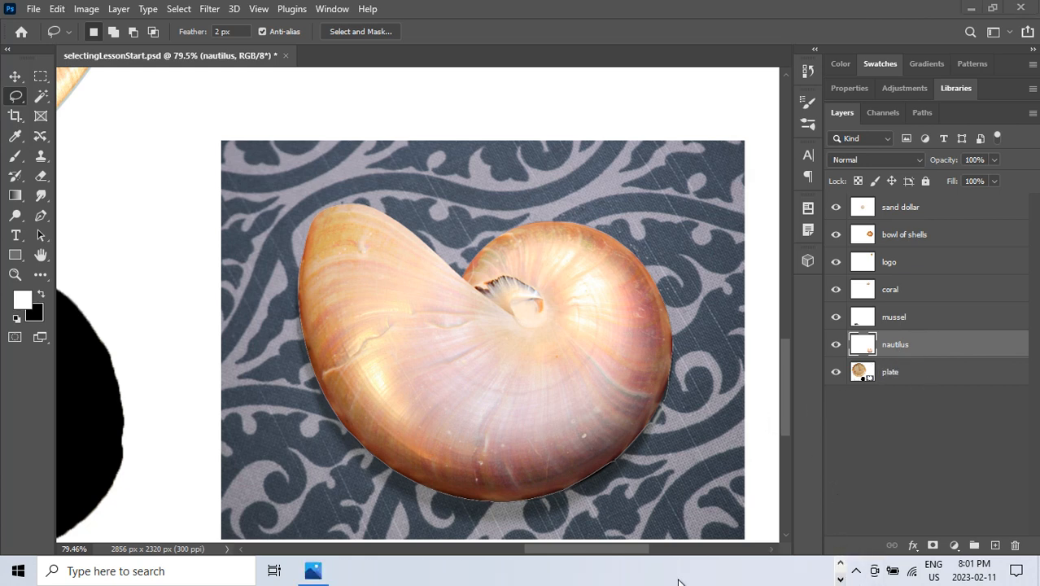
click(310, 573)
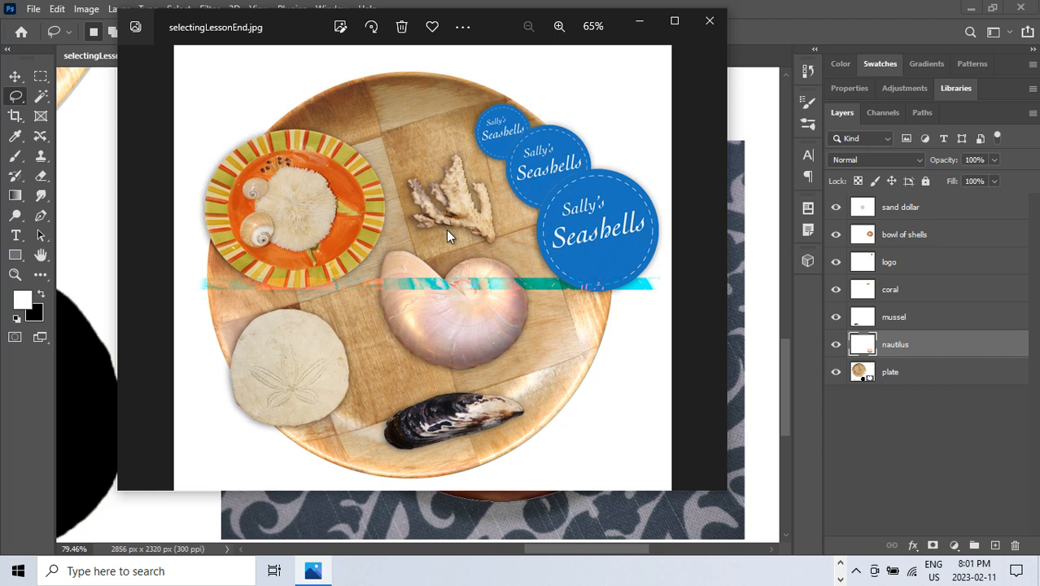
click(640, 23)
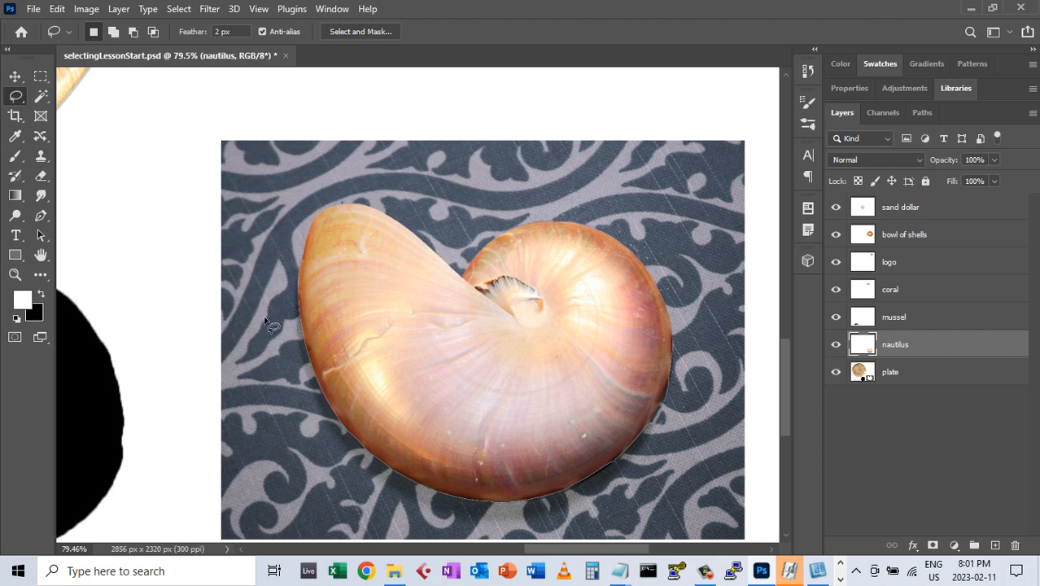
Fit the whole document in view and move the sand dollar layer to the lower-left area of the wooden plate.
click(41, 256)
double_click(41, 256)
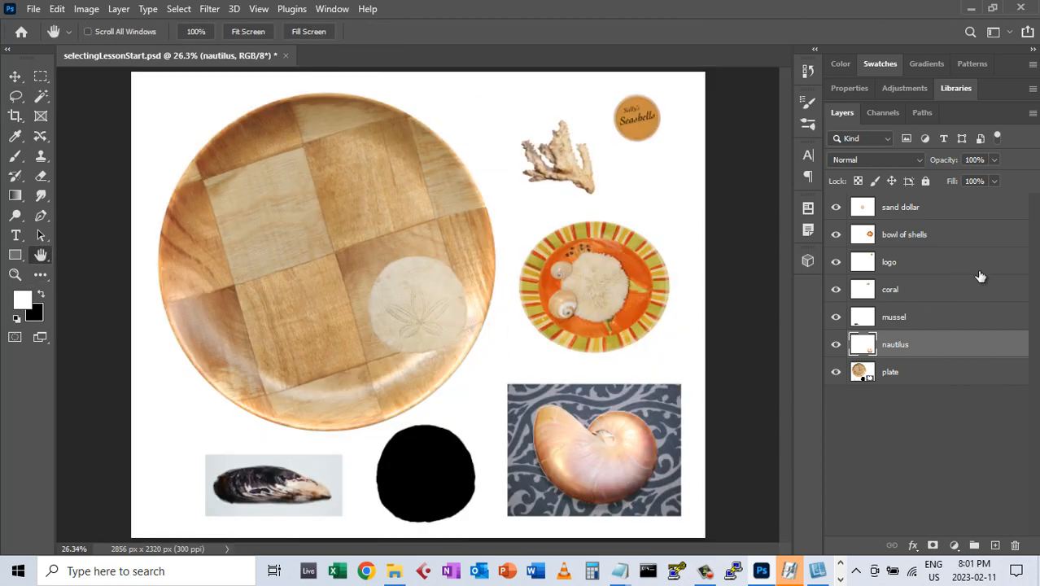
click(902, 208)
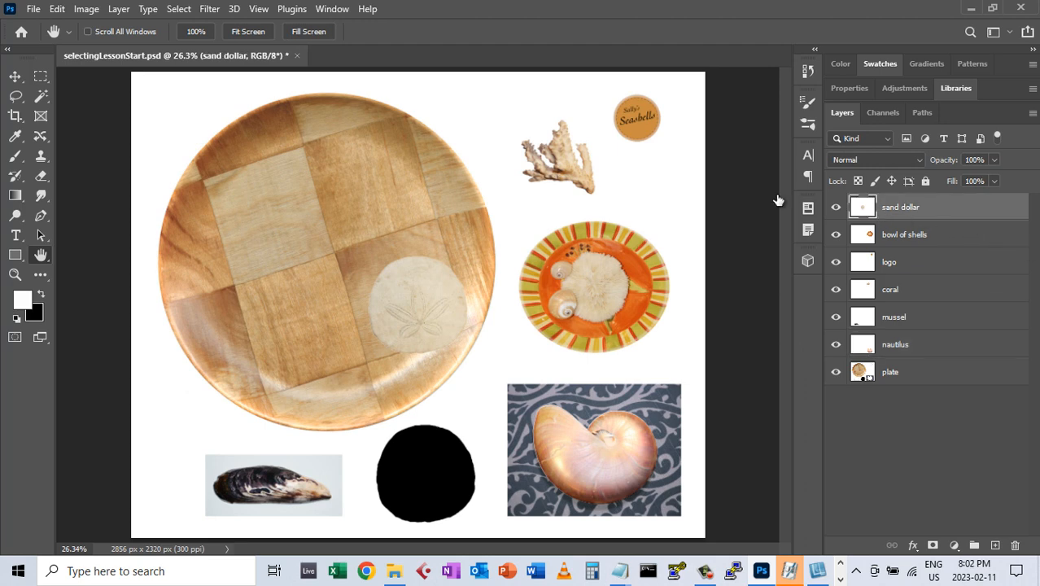
click(15, 77)
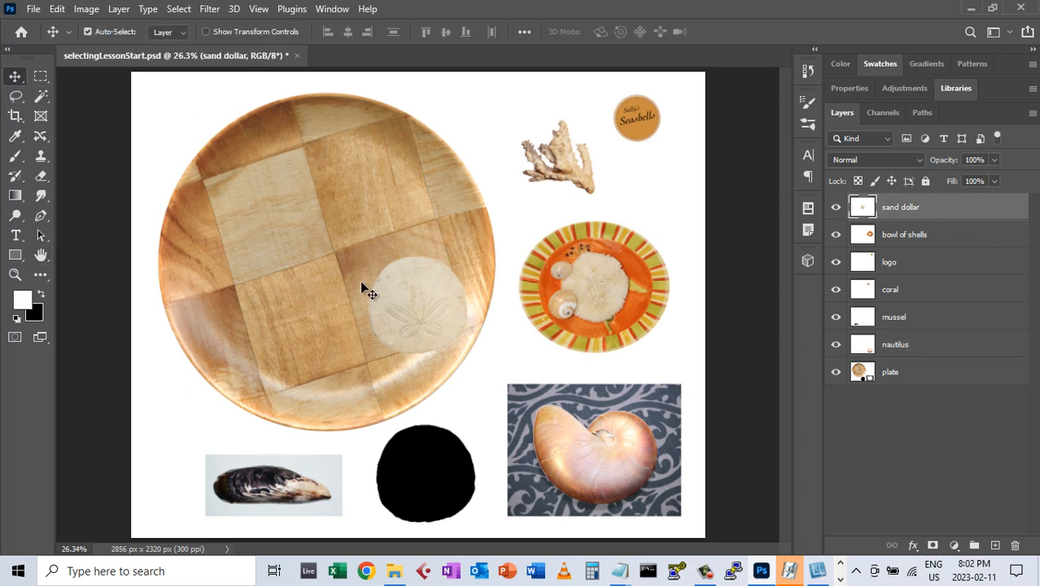
drag(419, 319, 295, 352)
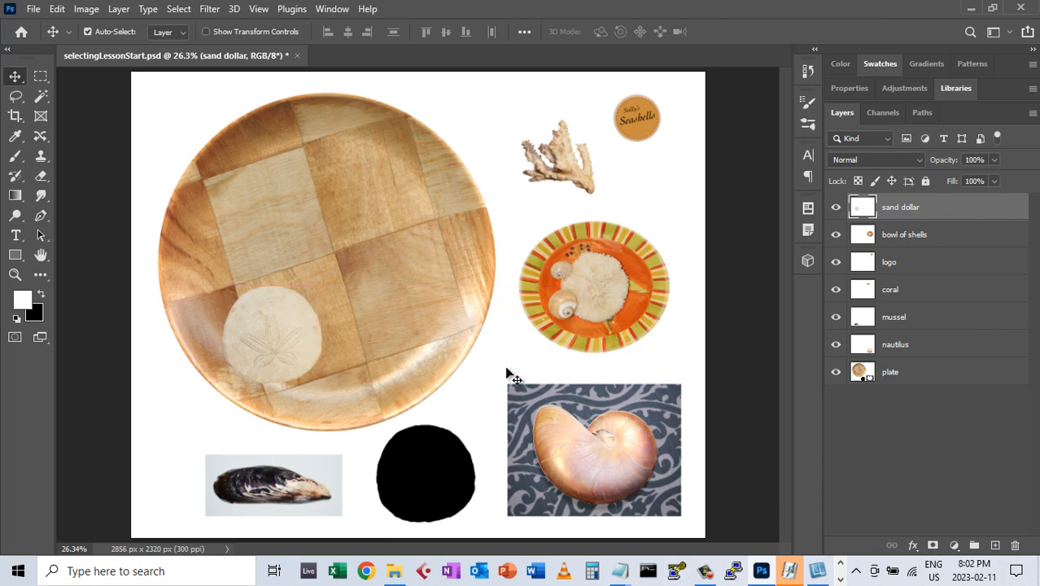
Fine-tune the sand dollar's position on the plate with small horizontal and vertical nudges.
key(Right)
key(Right)
key(Right)
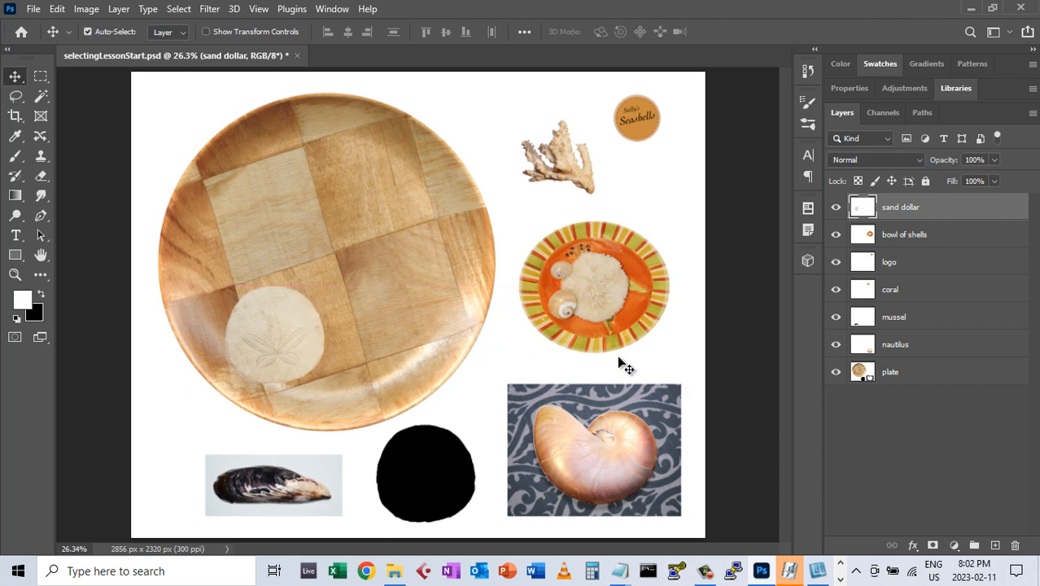
key(Left)
key(Left)
key(Left)
key(Left)
key(Left)
key(Left)
key(Right)
key(Right)
key(Right)
key(Right)
key(Right)
key(Up)
key(Up)
key(Up)
key(Up)
key(Down)
key(Down)
key(Down)
key(Down)
key(Down)
key(Left)
key(Left)
key(Left)
key(Left)
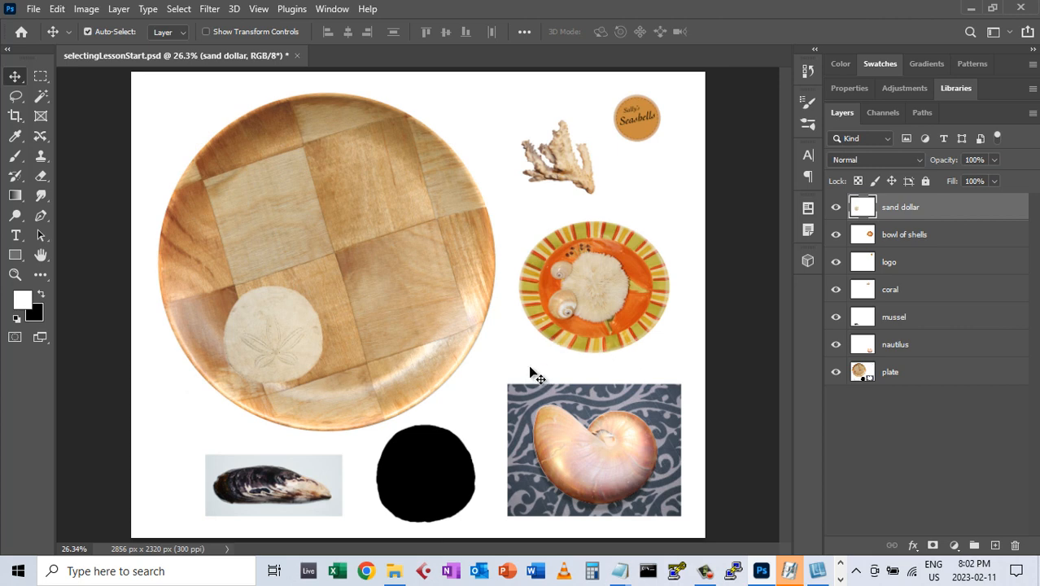
Check the reference image selectingLessonEnd.jpg and move the mussel layer onto the wooden plate, just below and beside the sand dollar.
key(alt+Tab)
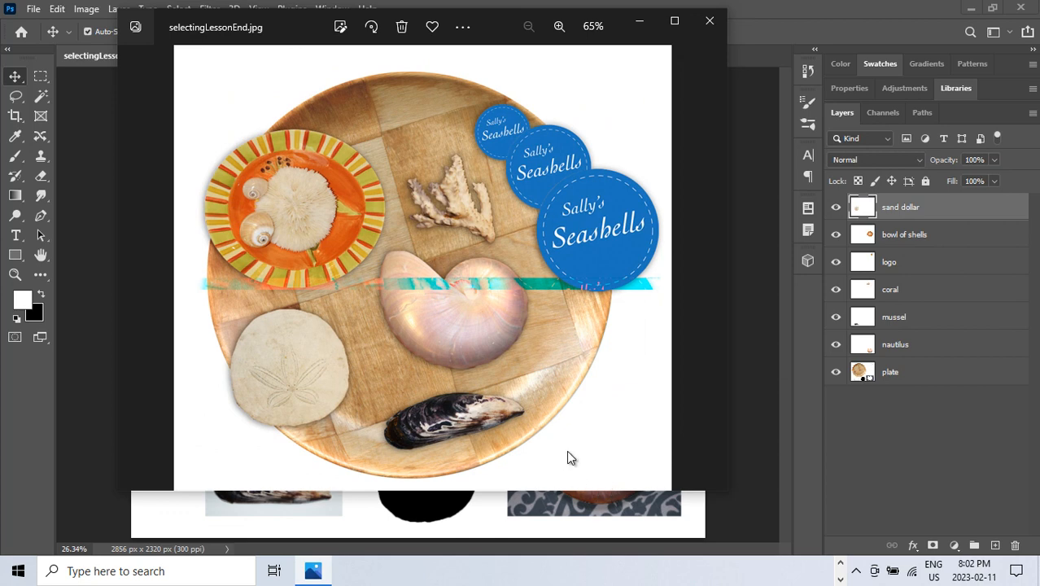
key(alt+Tab)
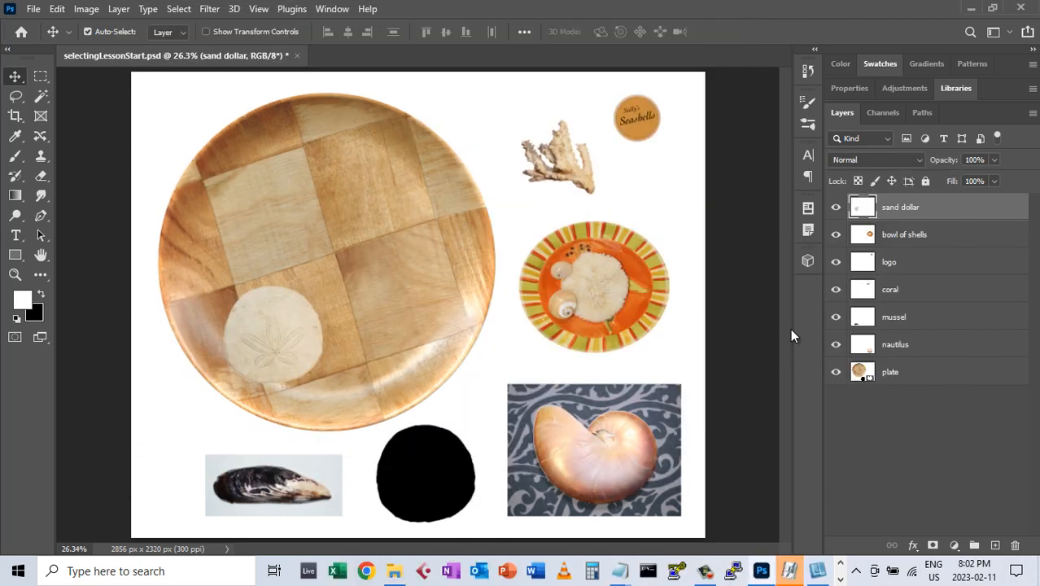
click(924, 322)
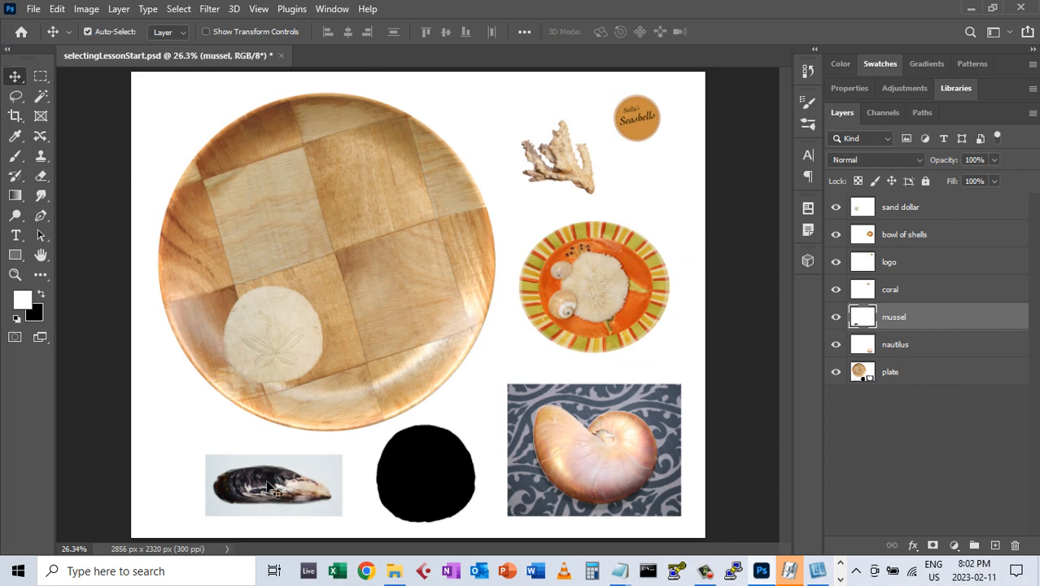
drag(269, 486, 338, 381)
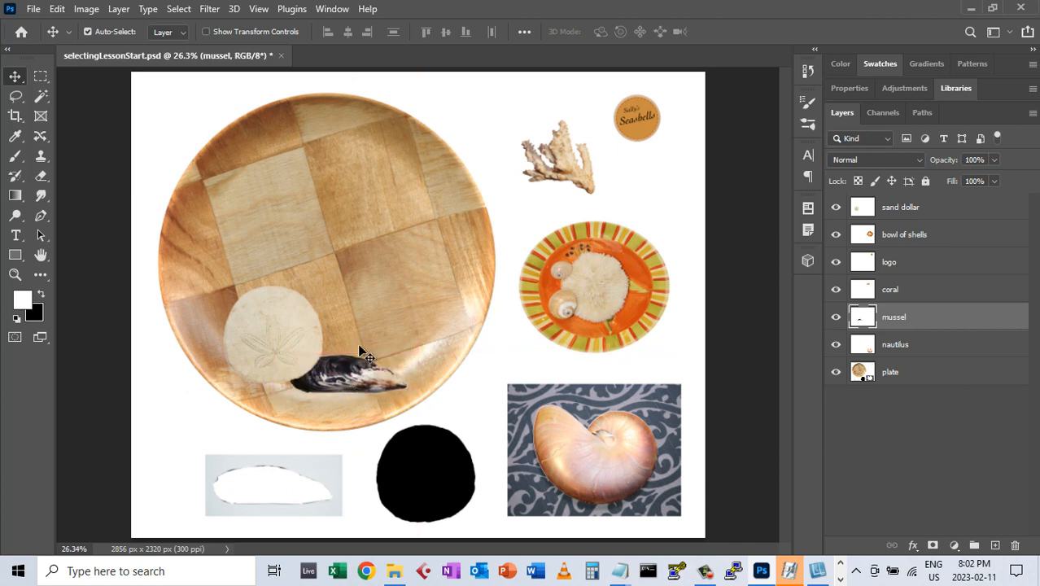
Rotate the mussel counter-clockwise by about 16.6° with Free Transform and apply the transformation.
click(57, 9)
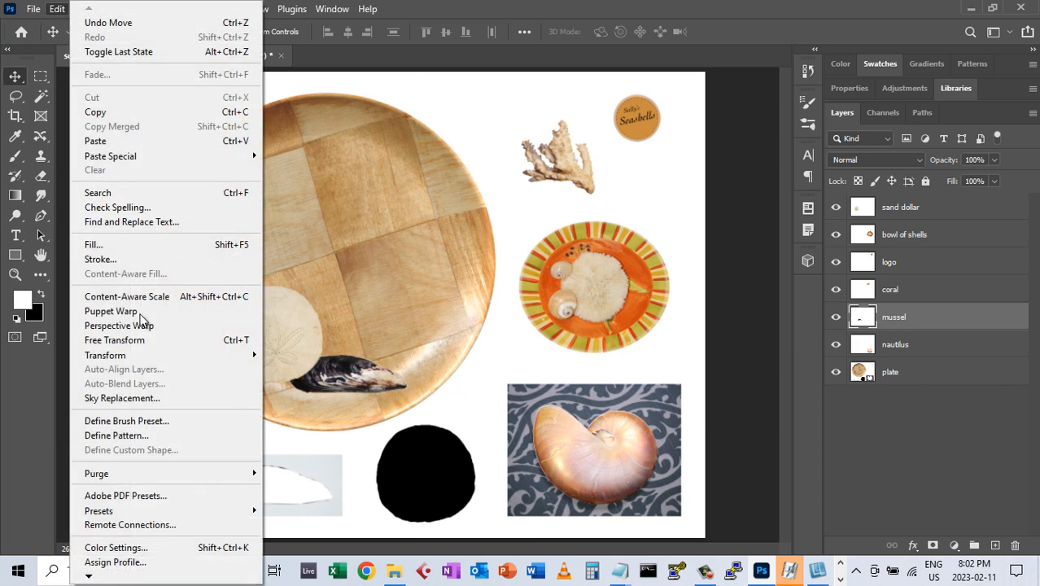
click(227, 348)
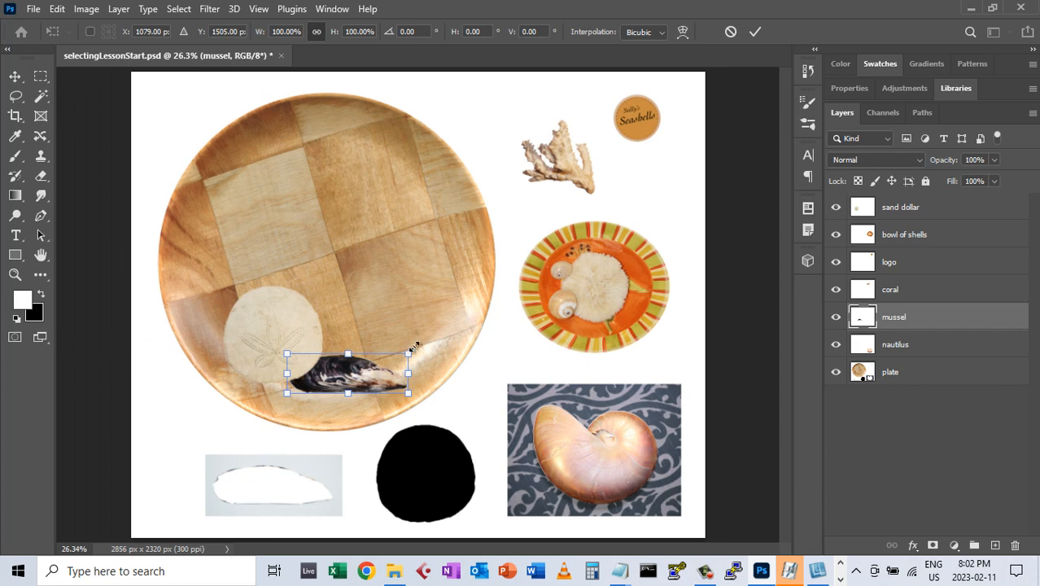
mouse_move(421, 336)
mouse_down()
mouse_move(416, 313)
mouse_move(422, 321)
mouse_up()
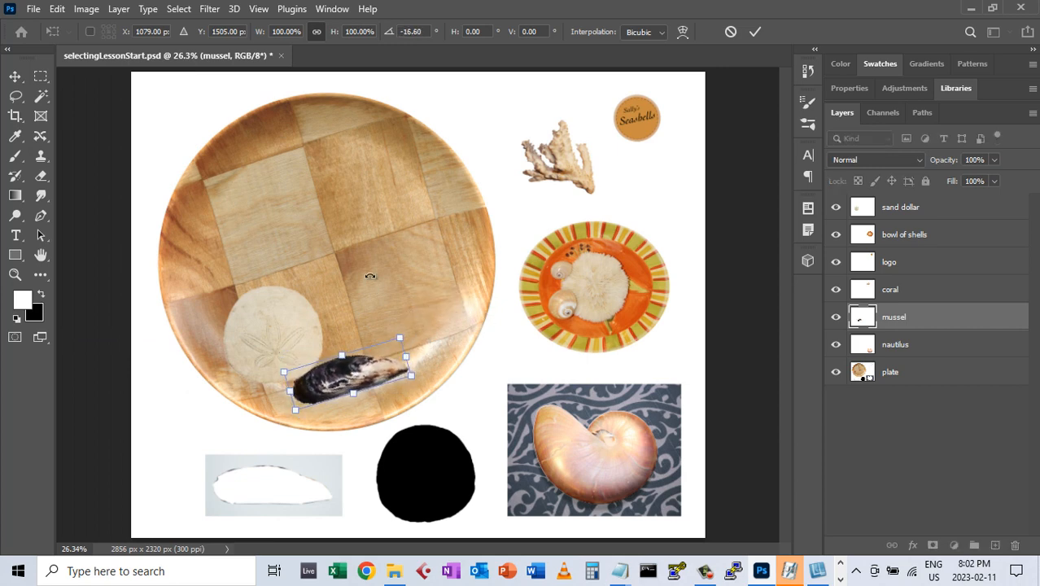
key(Return)
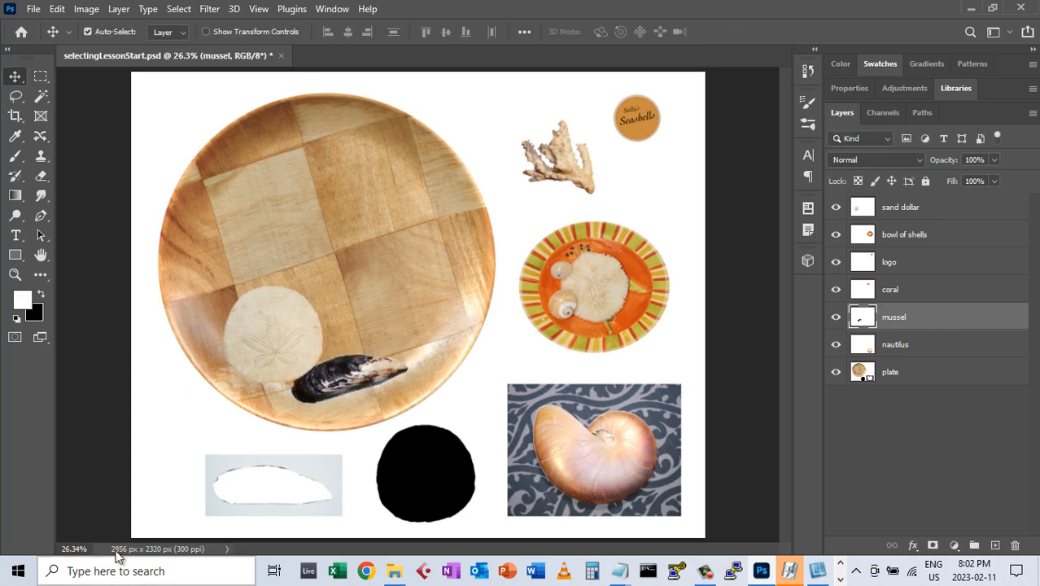
Compare with the reference image and move the sand dollar closer to the wooden plate's lower-left rim, clear of the mussel.
key(alt+Tab)
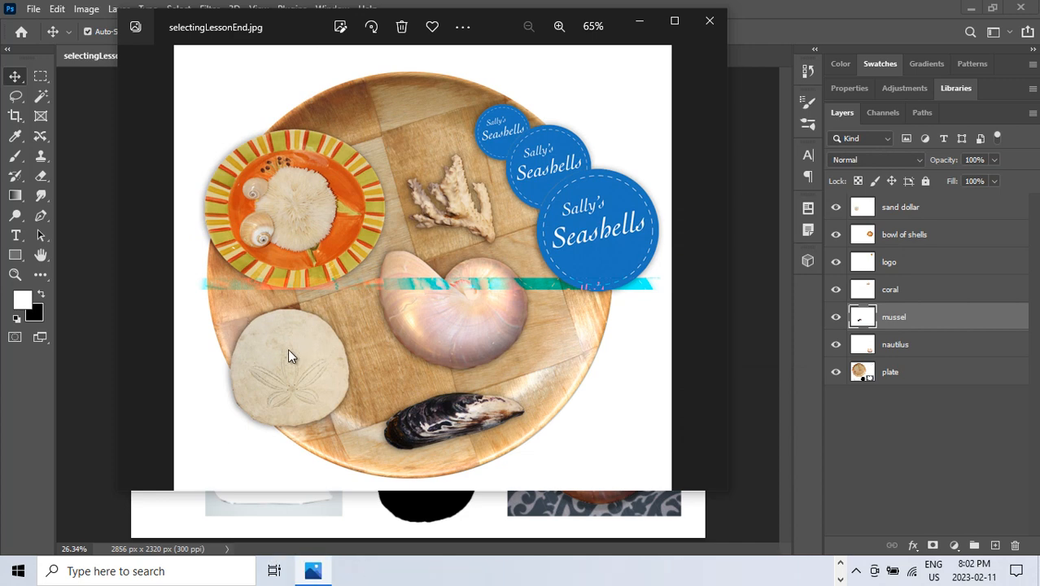
key(alt+Tab)
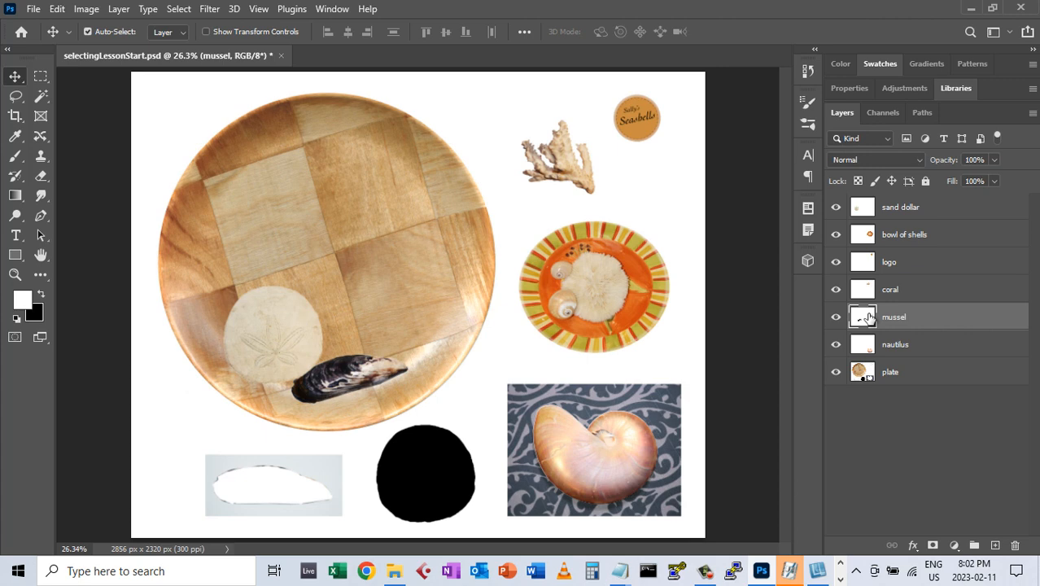
click(899, 207)
drag(262, 334, 211, 346)
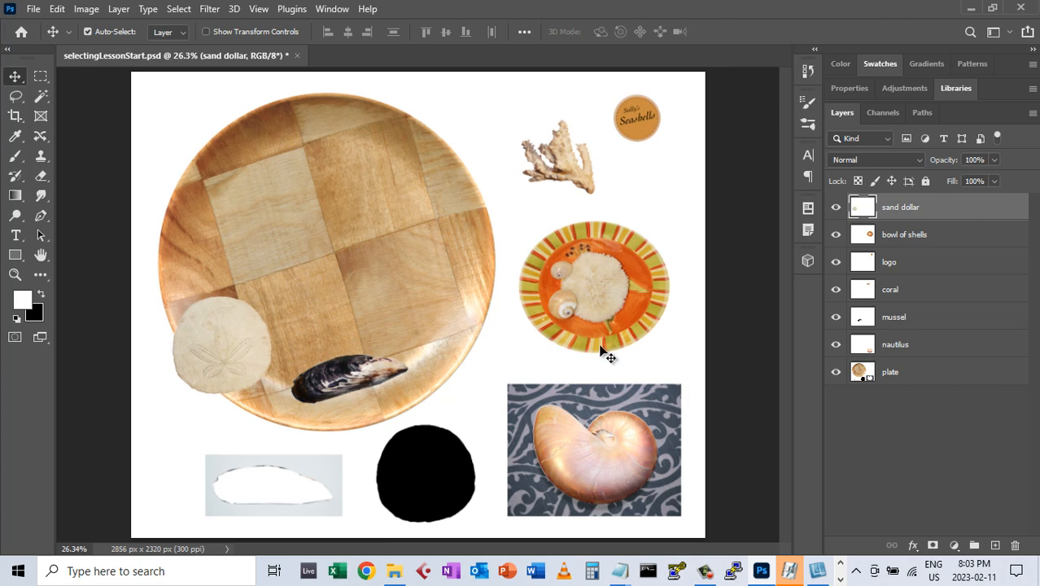
Move the nautilus layer onto the wooden plate, above the mussel, and bring up the reference image for comparison.
click(904, 346)
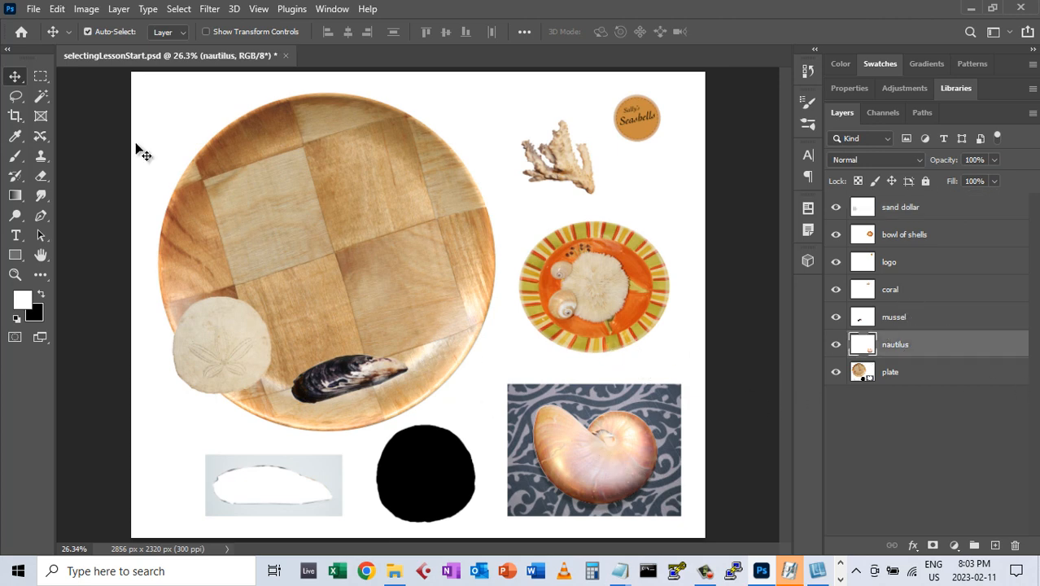
drag(602, 463, 376, 307)
key(alt+Tab)
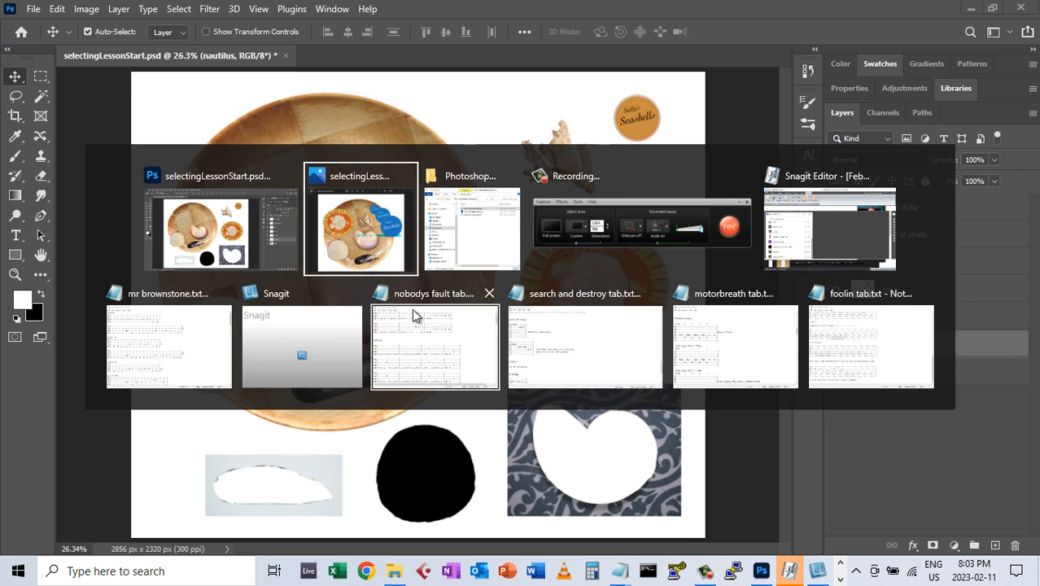
Shift the nautilus slightly left on the wooden plate, and move the coral layer onto the plate above it.
key(Escape)
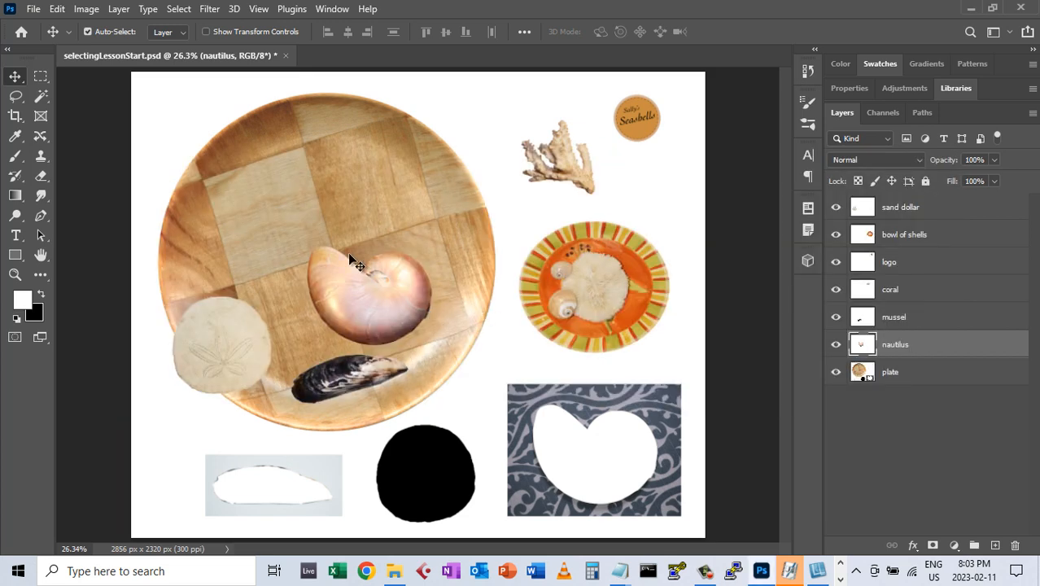
drag(365, 302, 358, 306)
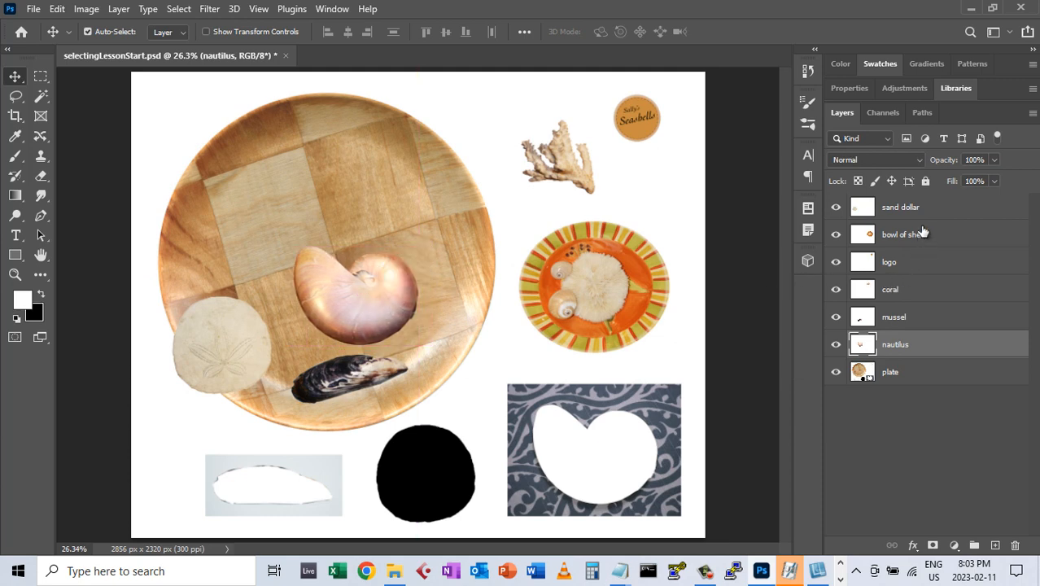
click(902, 286)
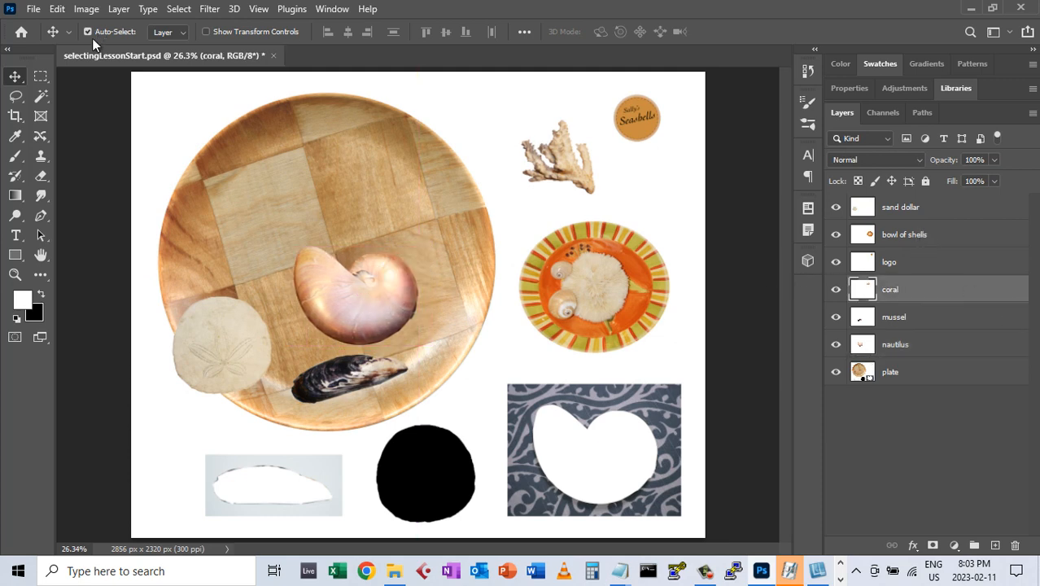
drag(565, 161, 362, 195)
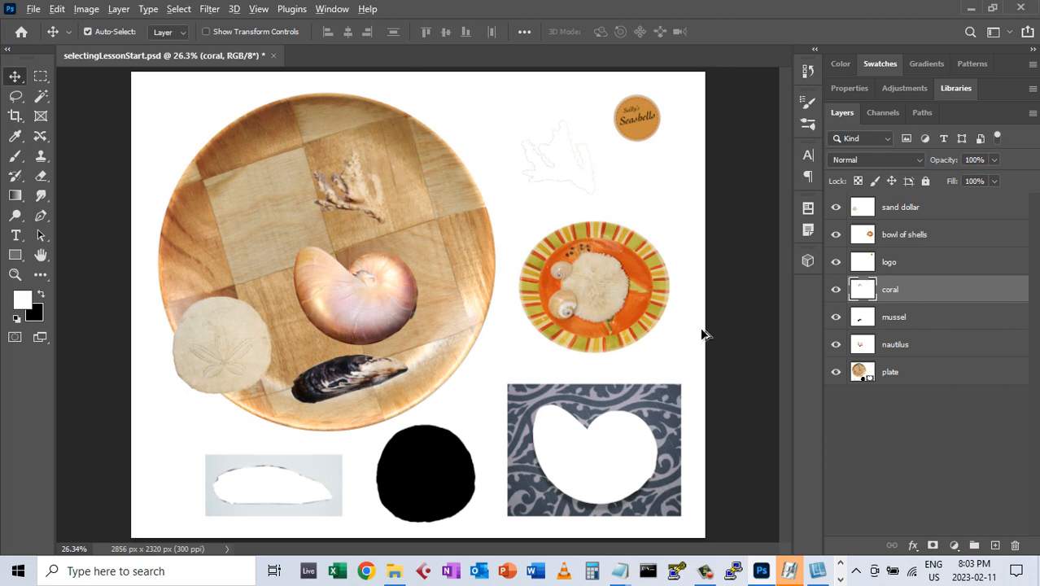
Compare with selectingLessonEnd.jpg and move the bowl of shells layer onto the wooden plate's upper-left rim, above the sand dollar.
key(alt+Tab)
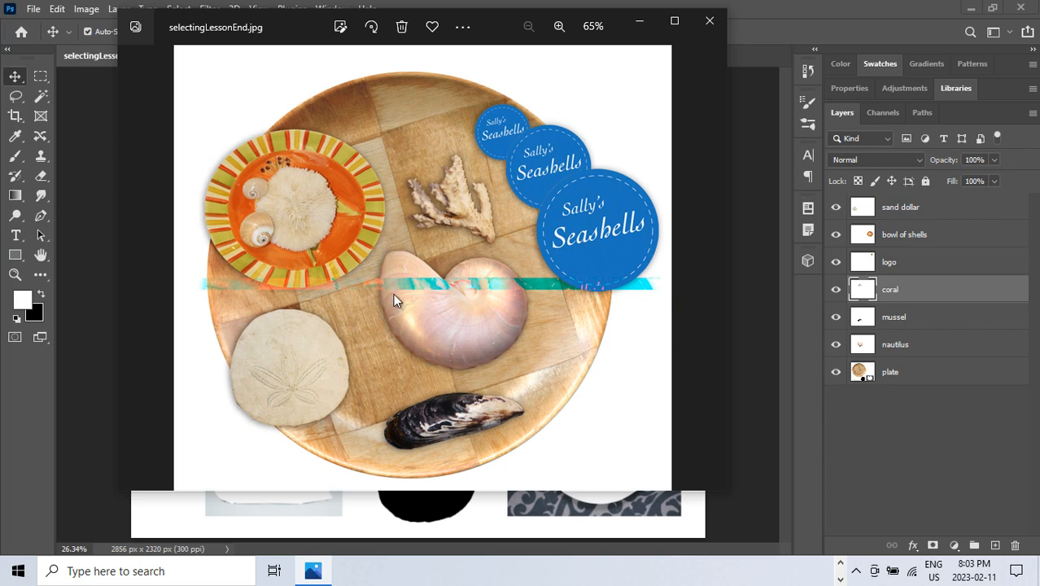
key(alt+Tab)
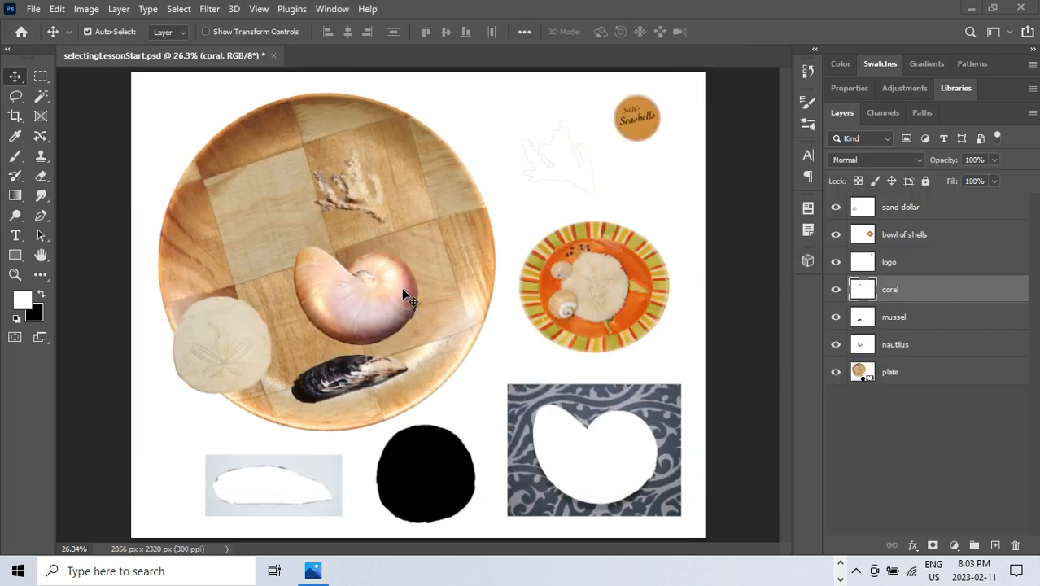
click(905, 236)
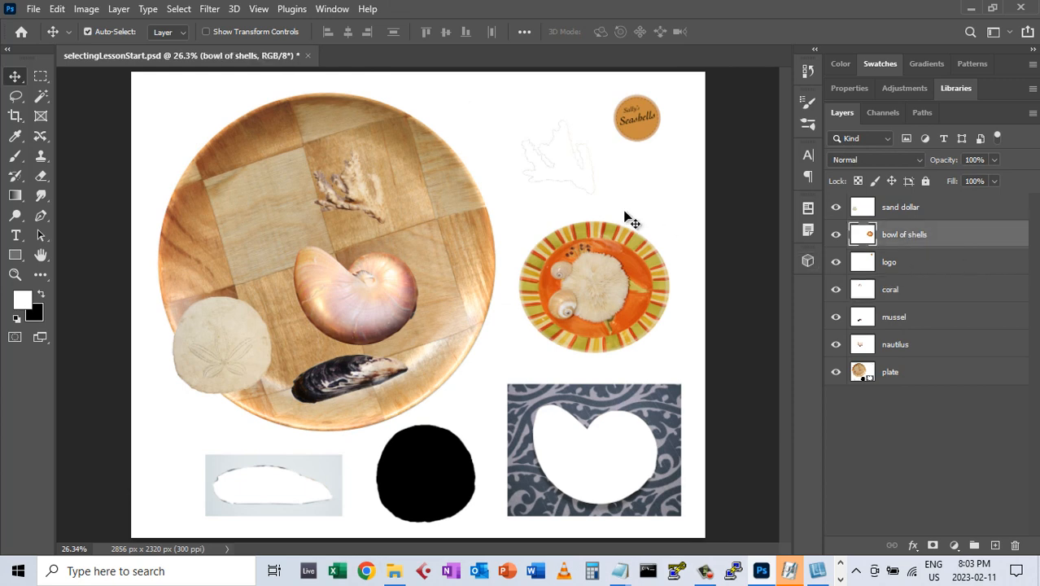
drag(563, 281, 233, 216)
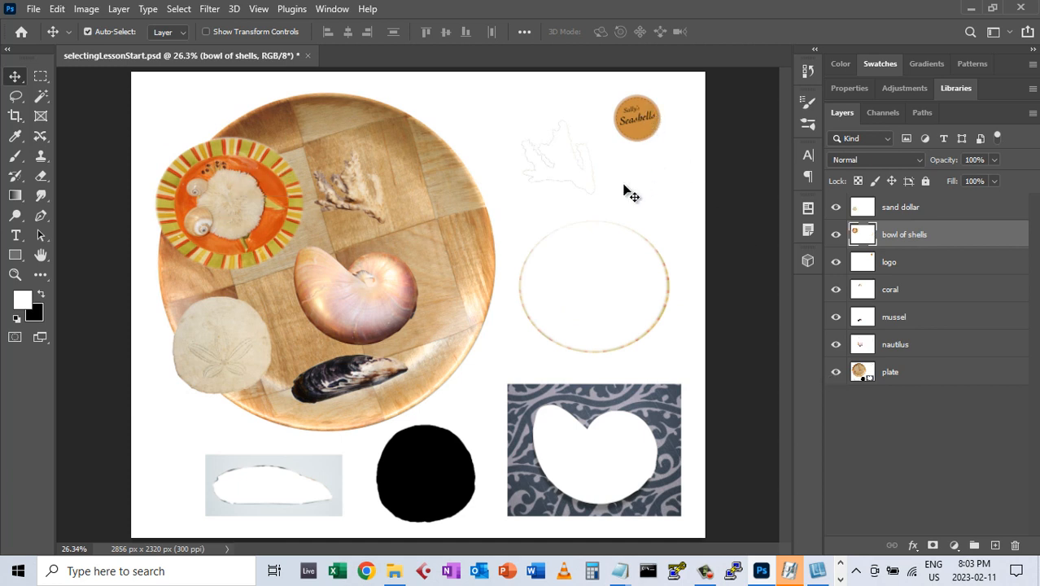
Check the reference image and move the logo layer onto the wooden plate's upper-right area, beside and above the coral.
click(910, 264)
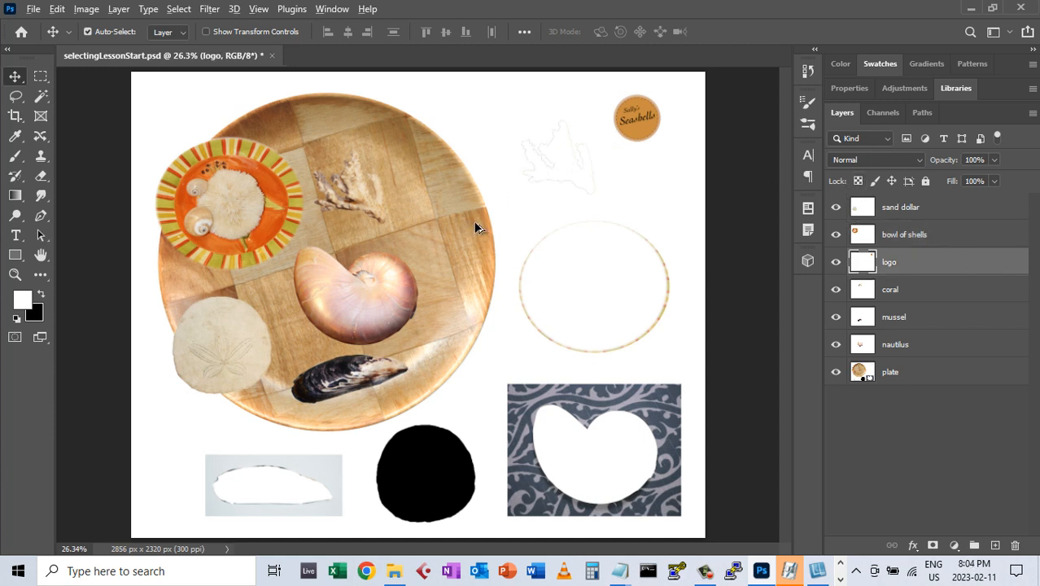
key(alt+Tab)
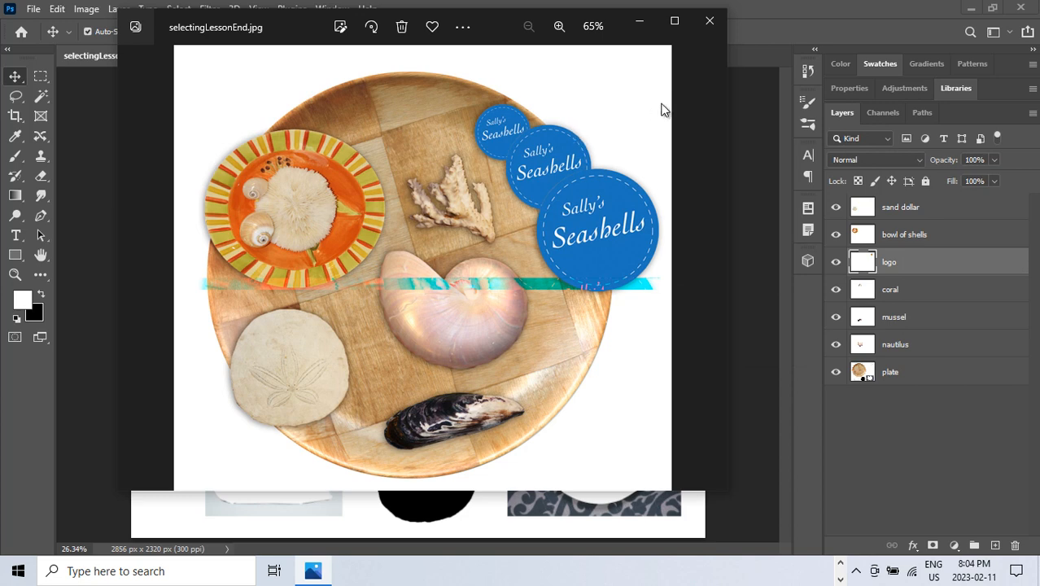
click(874, 9)
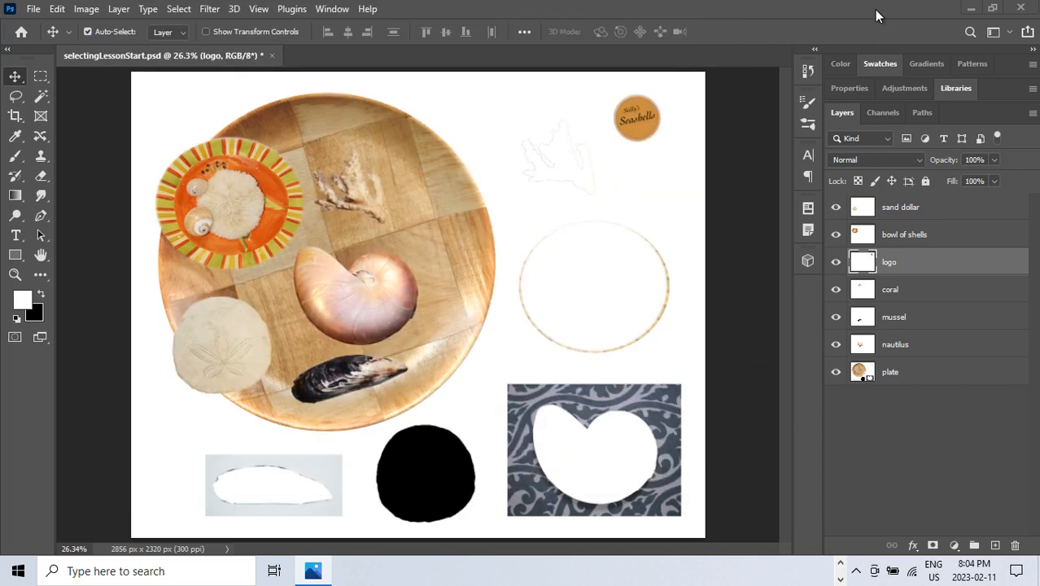
click(899, 238)
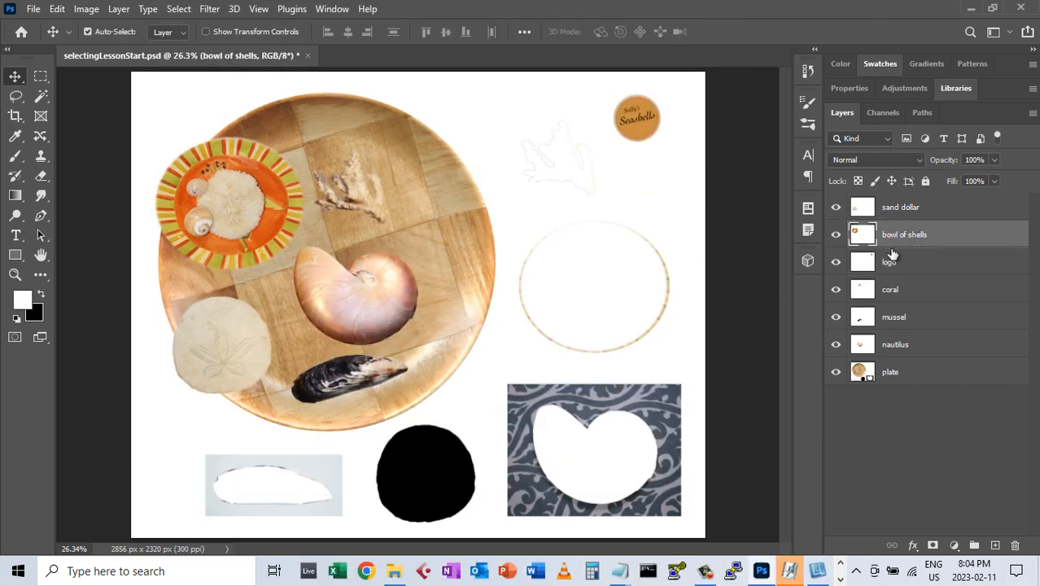
click(896, 270)
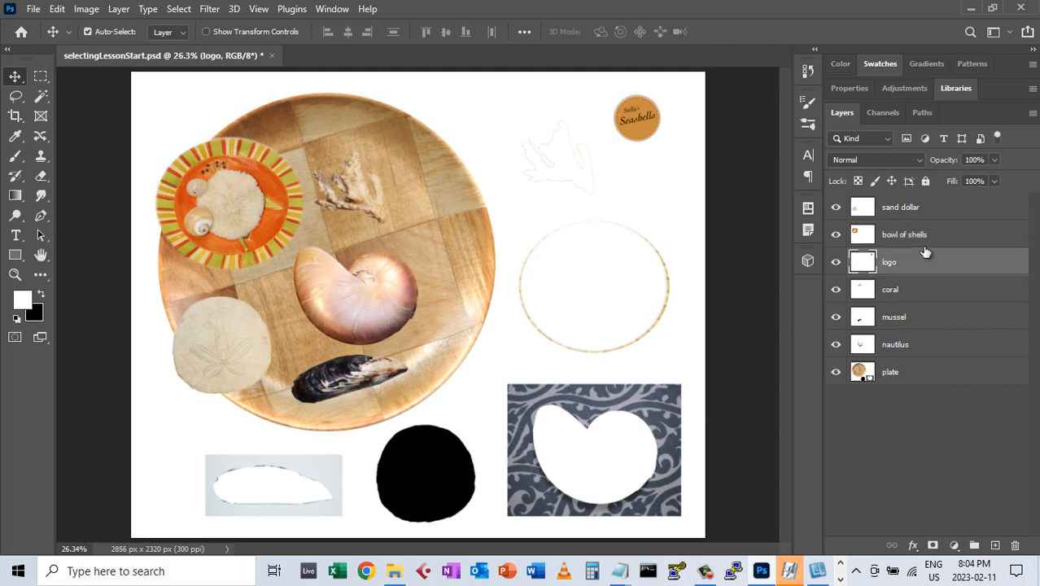
drag(630, 122, 400, 137)
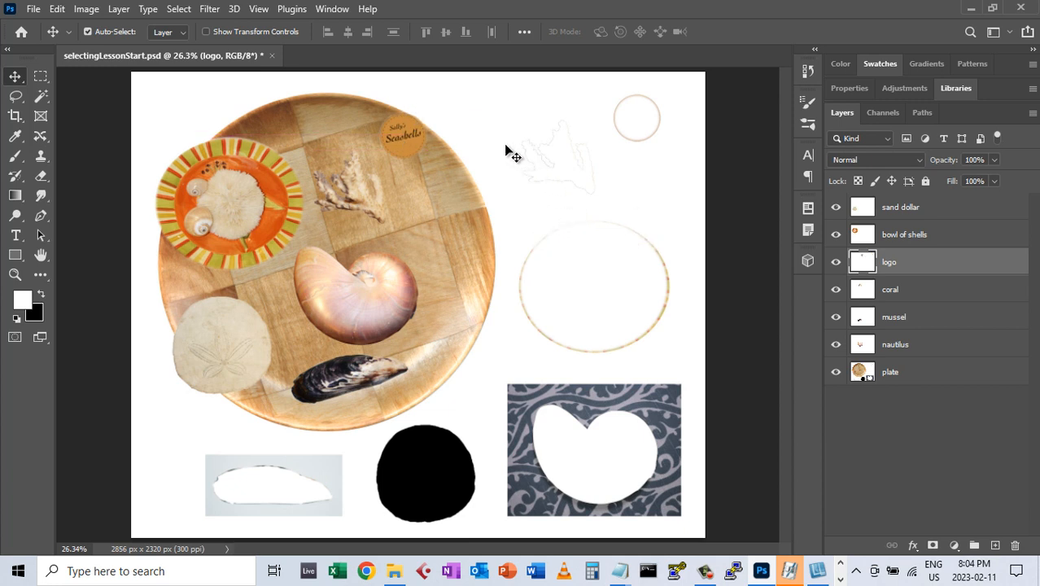
Invert the colours of the logo layer with the Invert adjustment.
click(61, 12)
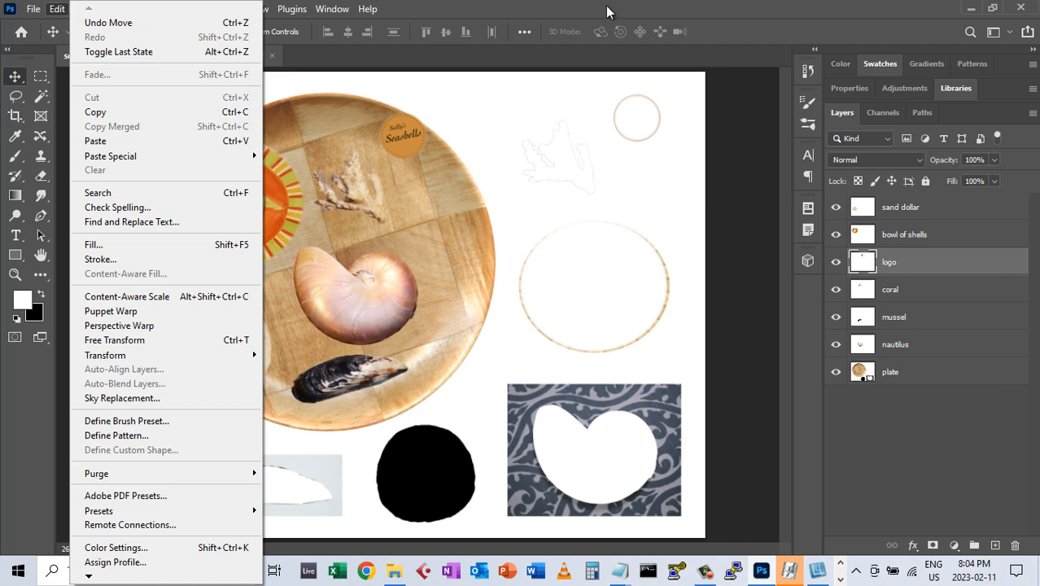
click(541, 10)
click(86, 9)
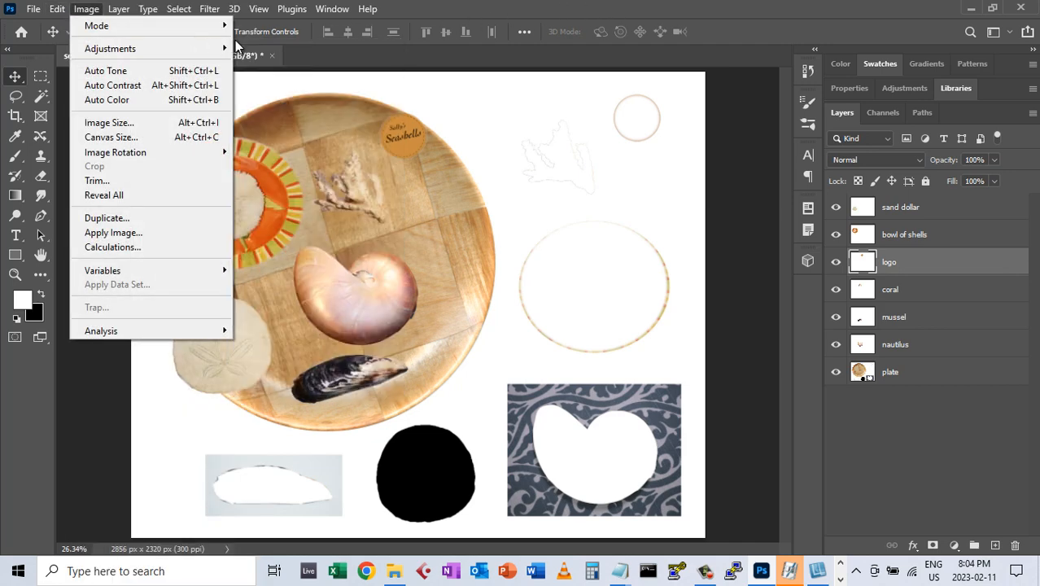
mouse_move(216, 52)
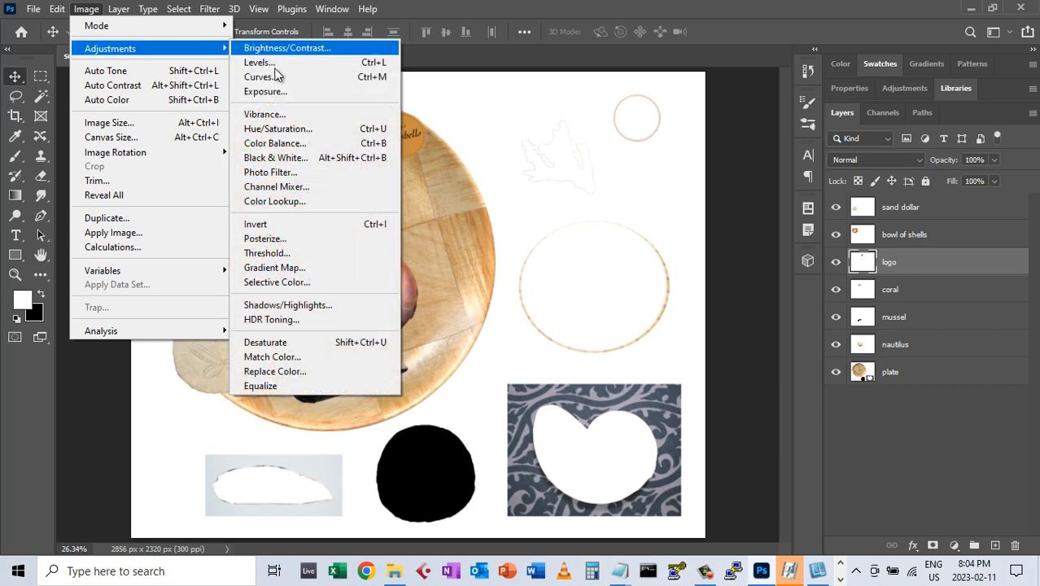
click(292, 225)
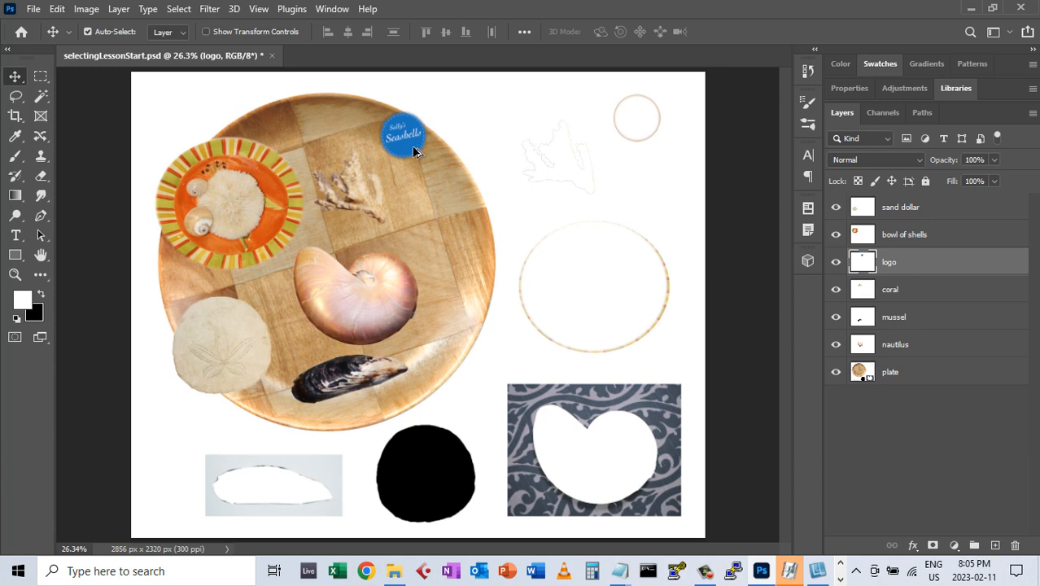
Duplicate the logo just below and to the right of the original, and scale the copy to about 160.72% with Free Transform.
drag(408, 152, 442, 167)
drag(446, 173, 455, 178)
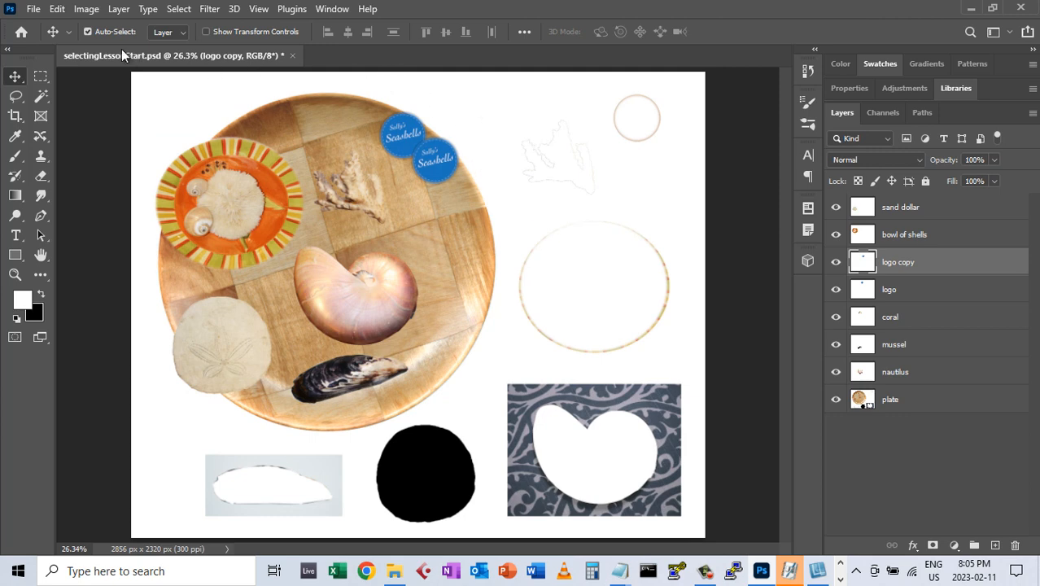
click(56, 9)
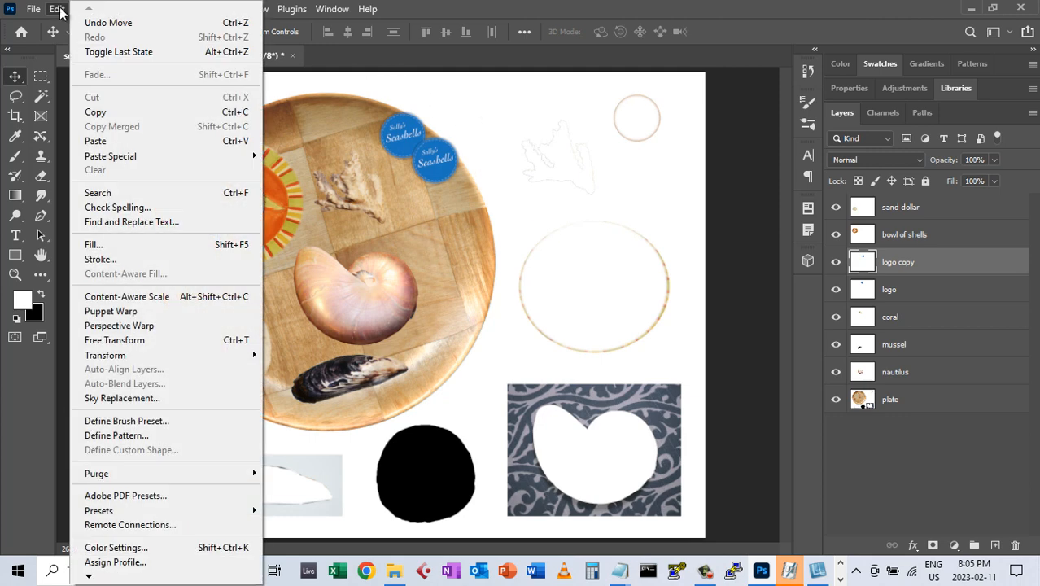
click(191, 340)
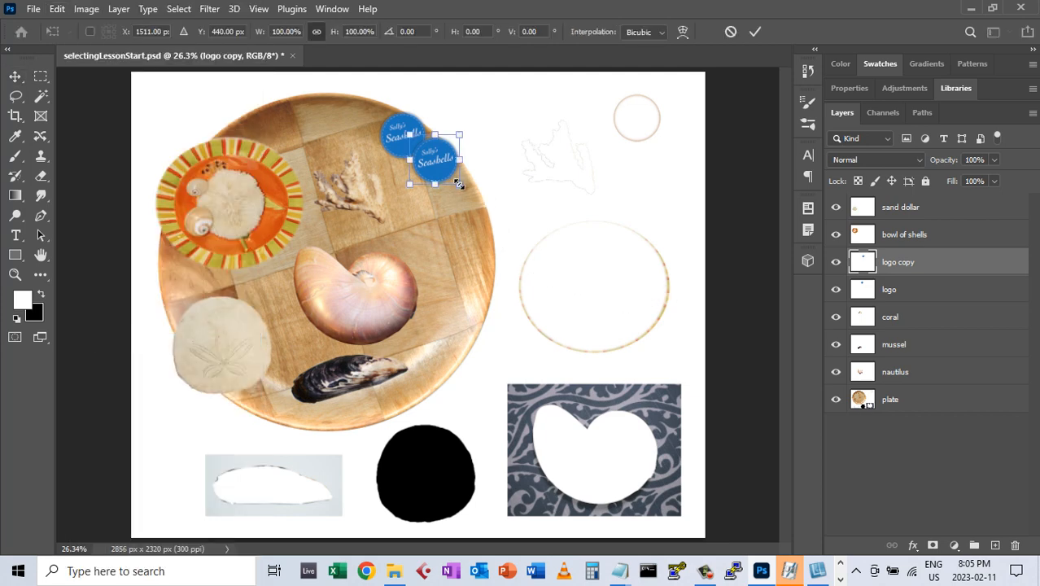
mouse_move(459, 186)
mouse_down()
mouse_move(489, 214)
mouse_move(454, 191)
mouse_move(464, 203)
mouse_up()
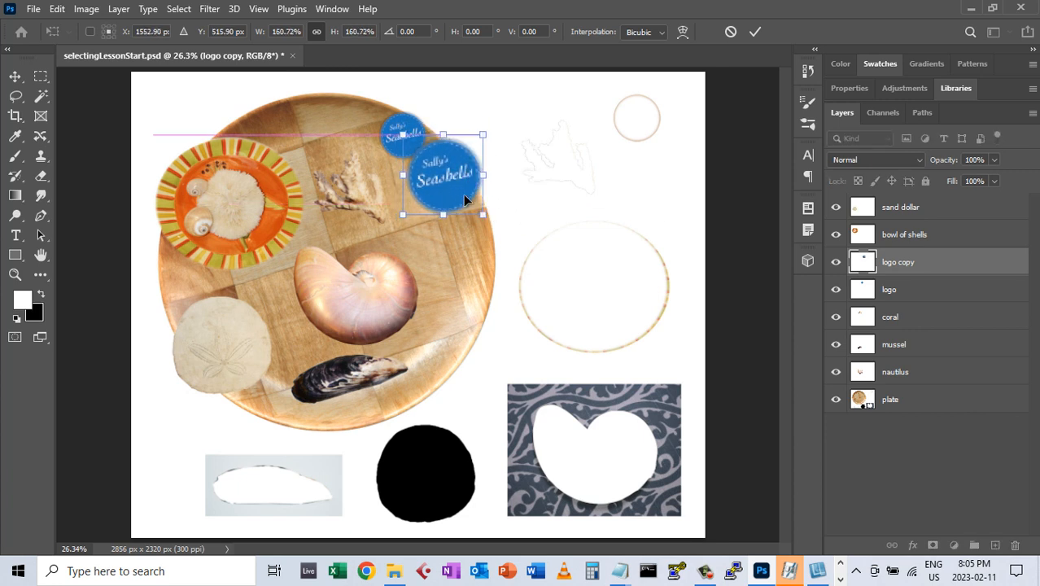
key(Return)
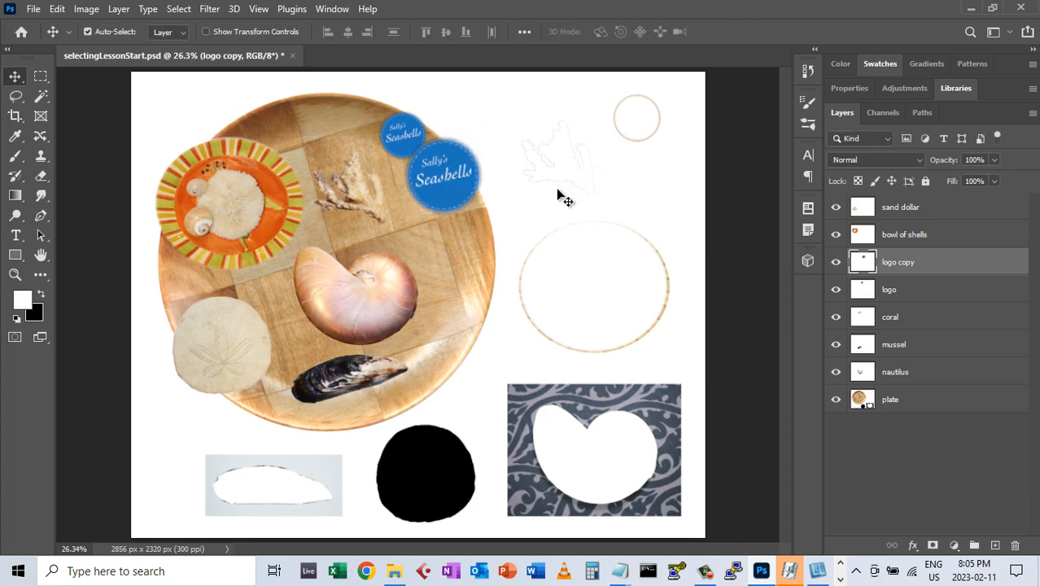
Duplicate the enlarged logo further down along the plate's right rim and scale the new copy to about 110.85% with Free Transform.
drag(454, 205, 493, 258)
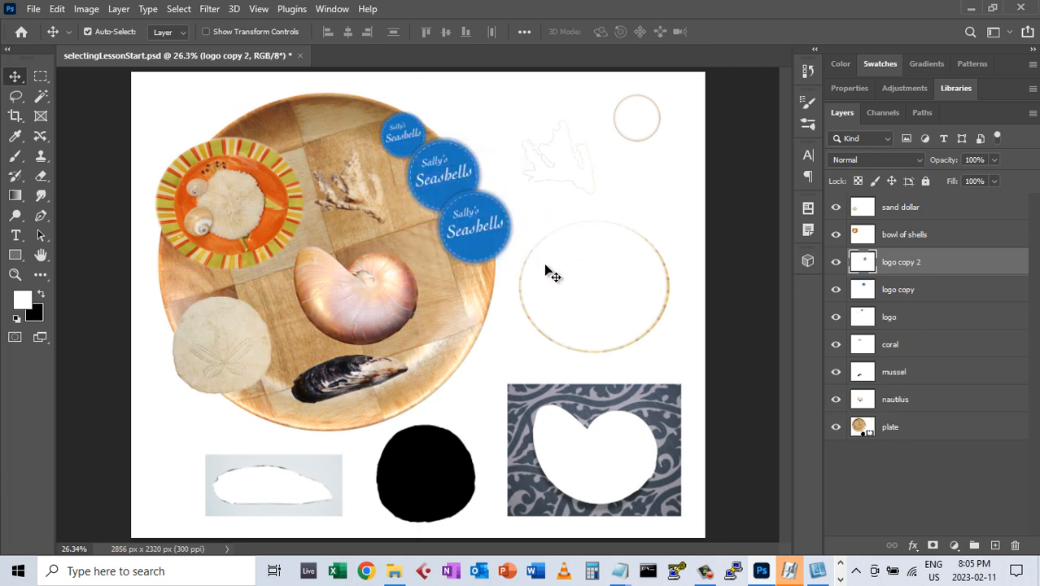
click(62, 13)
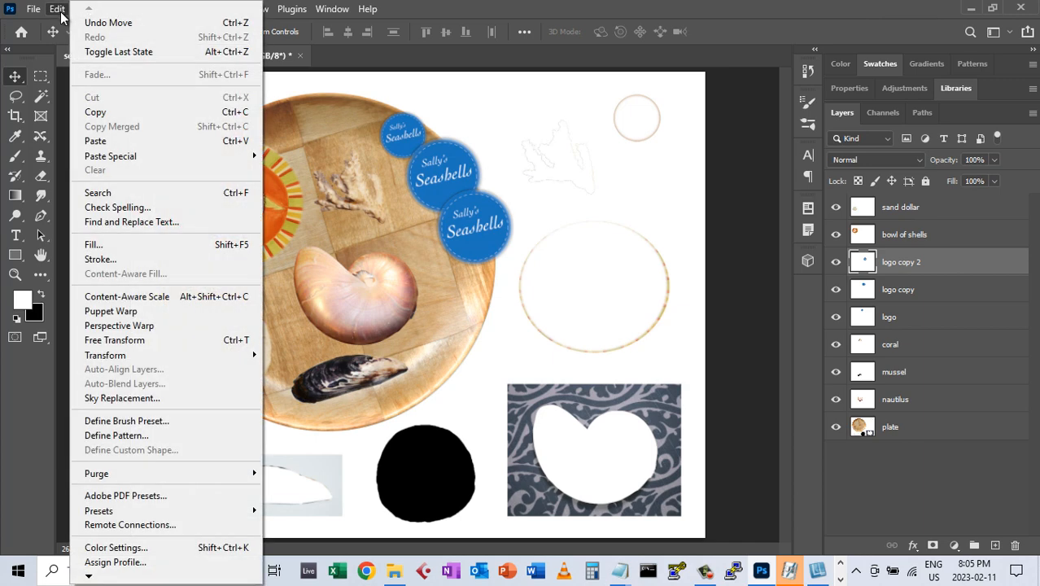
click(212, 340)
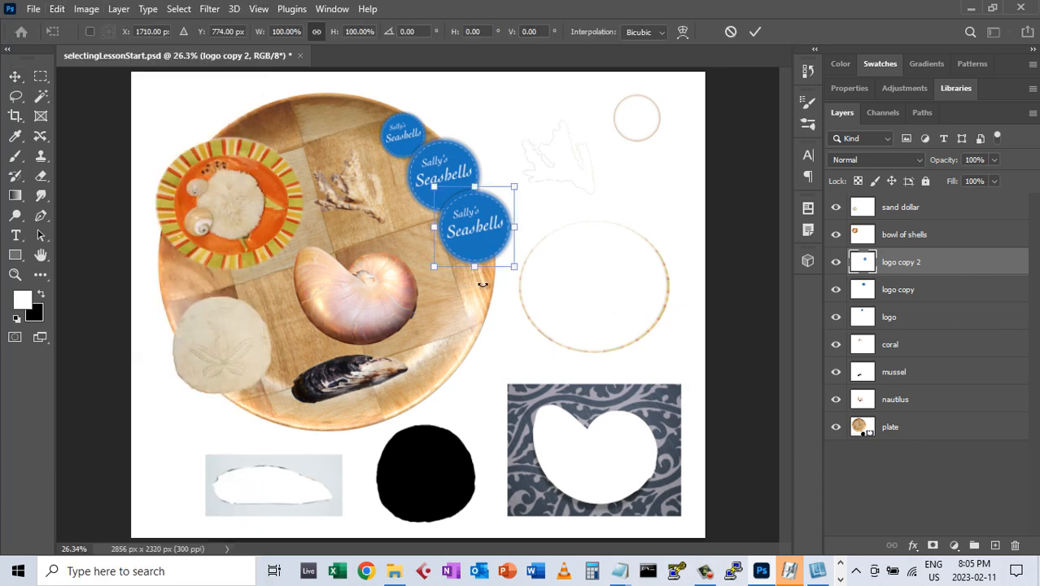
mouse_move(514, 267)
mouse_down()
mouse_move(524, 275)
mouse_move(502, 274)
mouse_up()
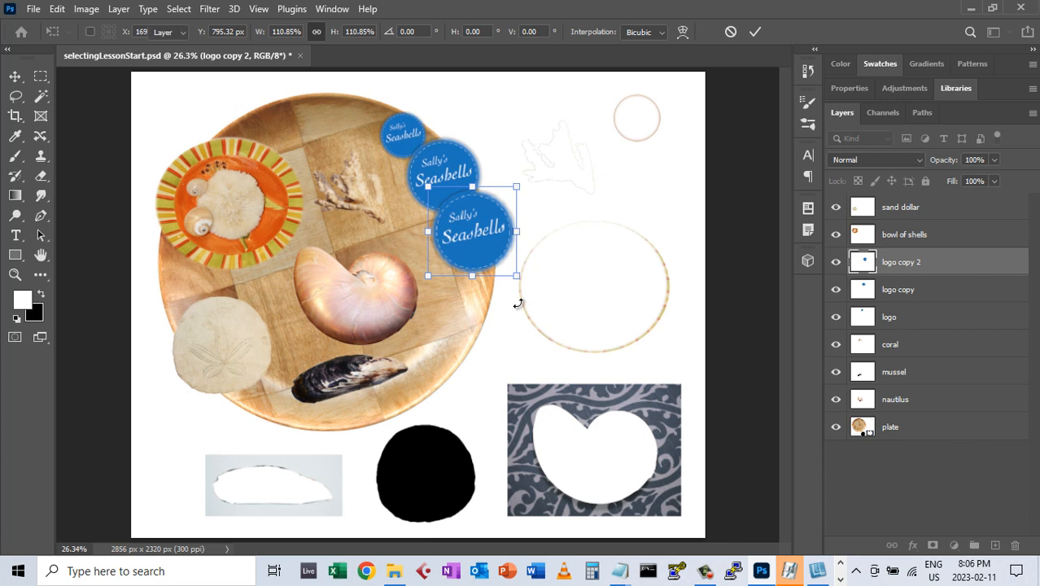
key(Return)
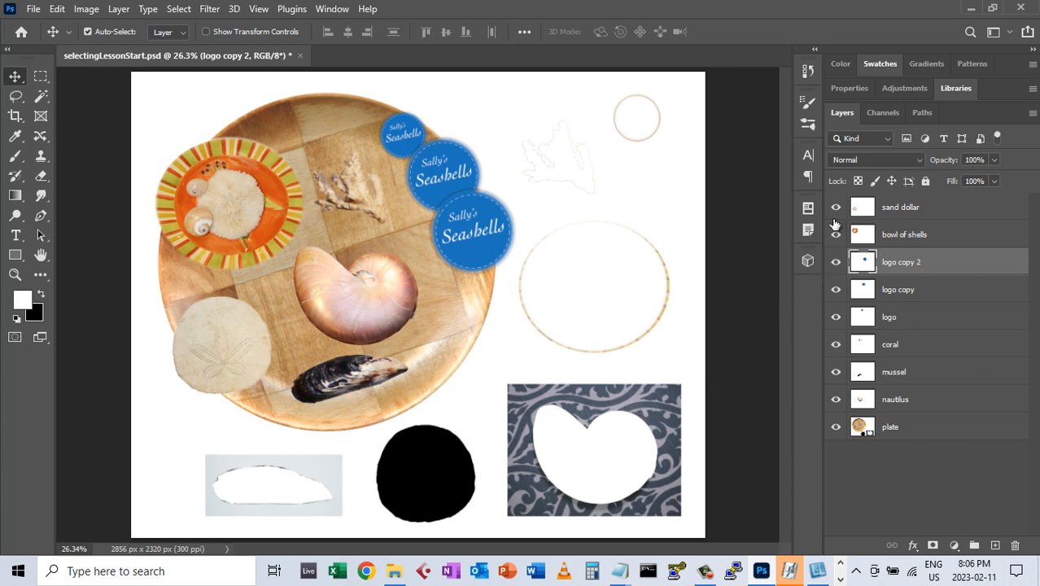
Hide every layer except the plate layer and draw a loose Lasso selection around the wooden plate on it.
drag(836, 211, 846, 423)
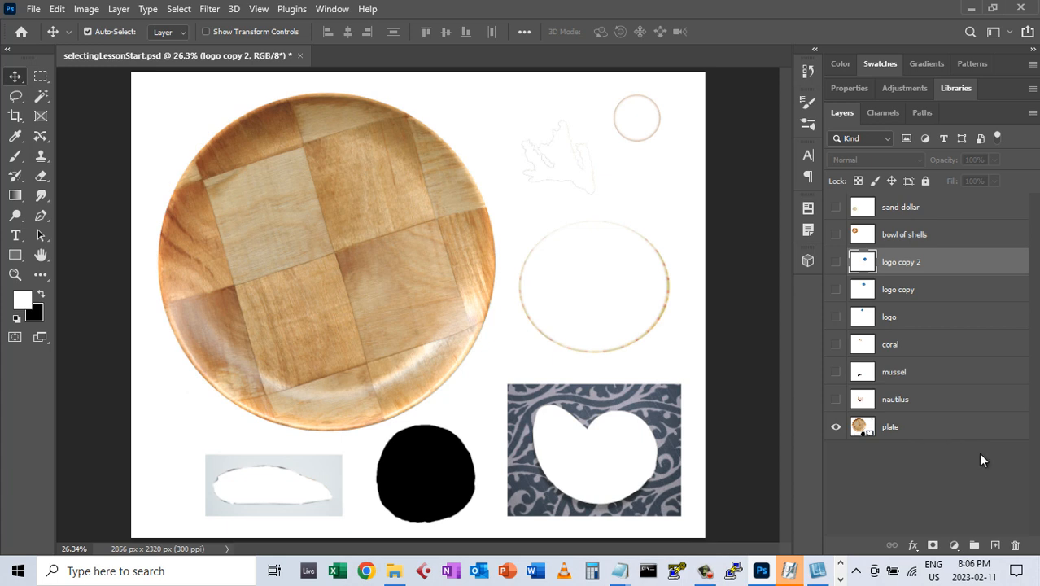
click(931, 437)
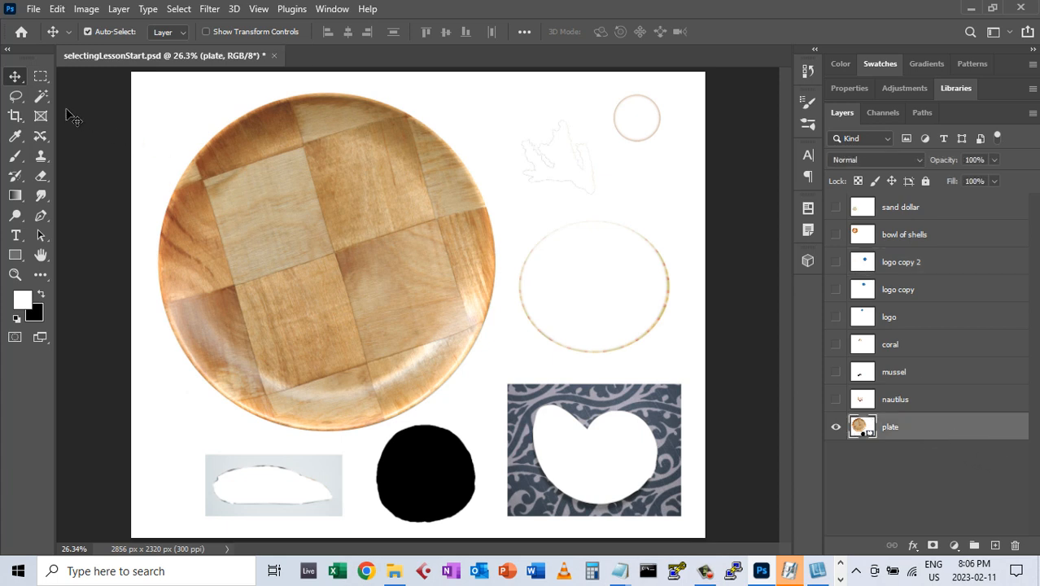
click(16, 97)
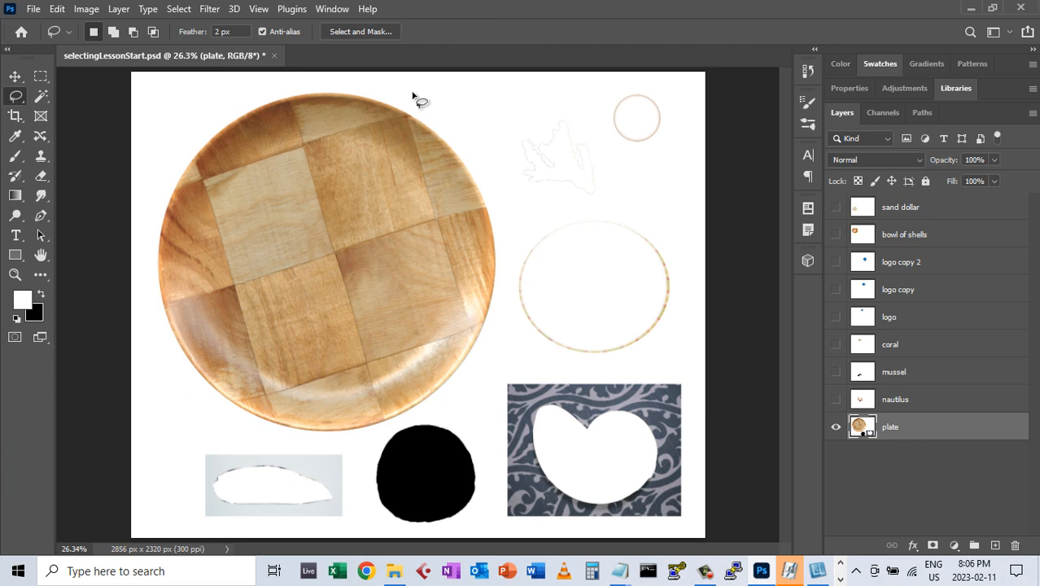
mouse_move(416, 93)
mouse_down()
mouse_move(462, 122)
mouse_move(504, 212)
mouse_move(508, 299)
mouse_move(490, 352)
mouse_move(443, 404)
mouse_move(370, 440)
mouse_move(306, 447)
mouse_move(232, 428)
mouse_move(182, 393)
mouse_move(140, 324)
mouse_move(139, 170)
mouse_move(200, 109)
mouse_move(265, 82)
mouse_move(385, 83)
mouse_move(460, 124)
mouse_up()
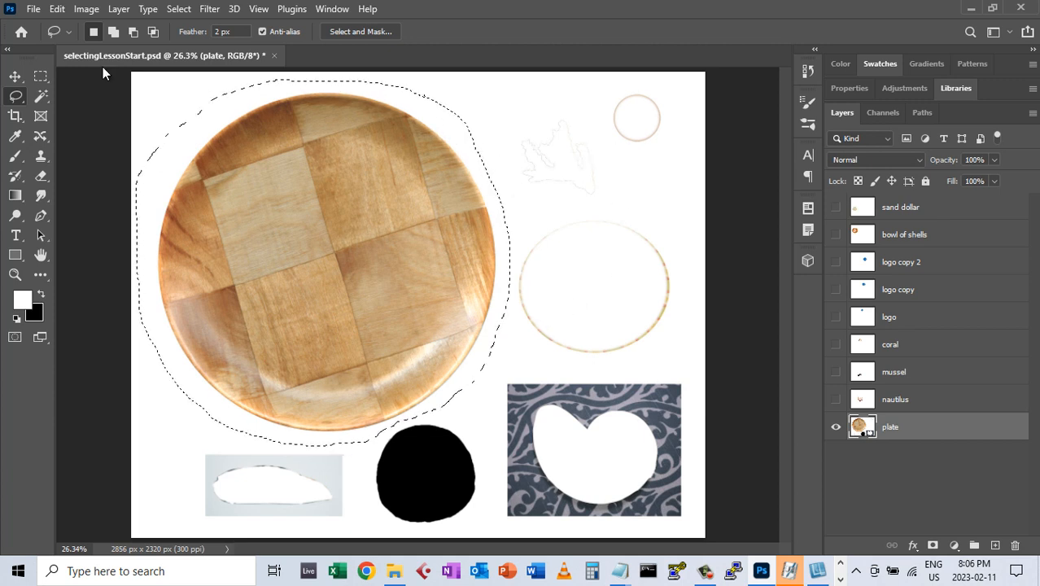
Subtract the white background from the selection with the Magic Wand so it hugs the wooden plate, and add a new layer above the plate layer.
click(43, 94)
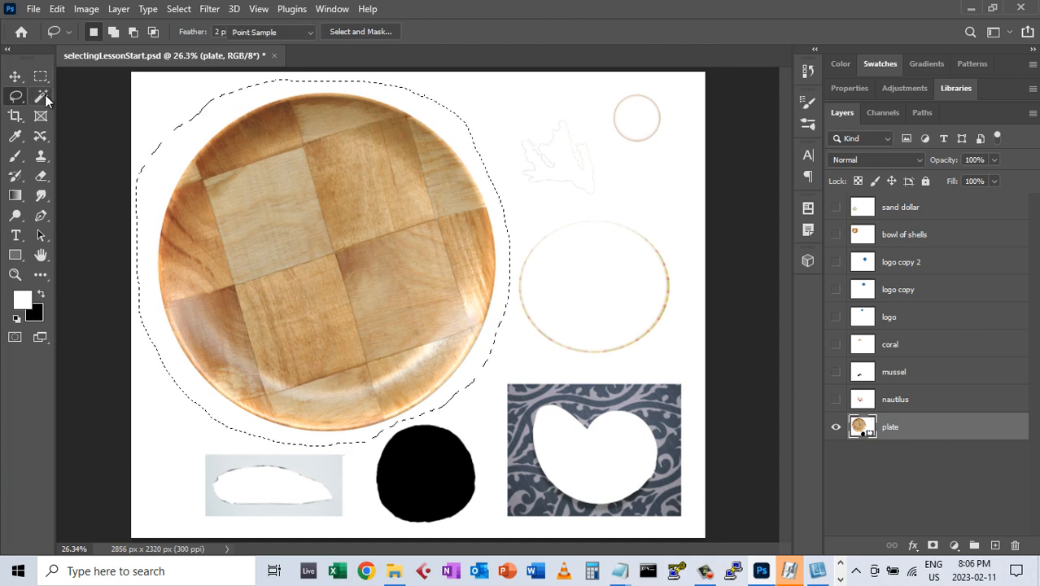
alt+click(193, 145)
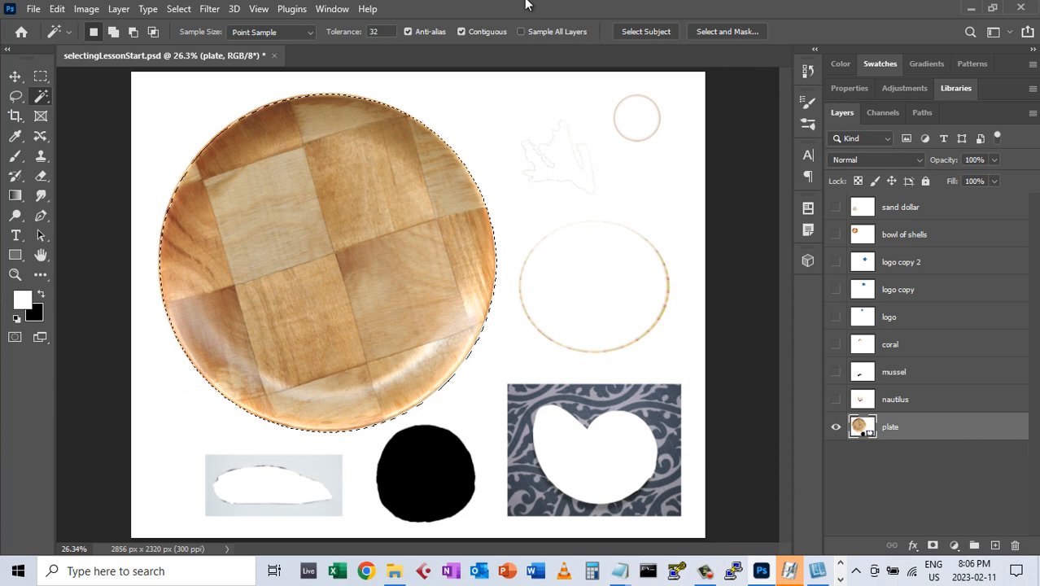
click(994, 545)
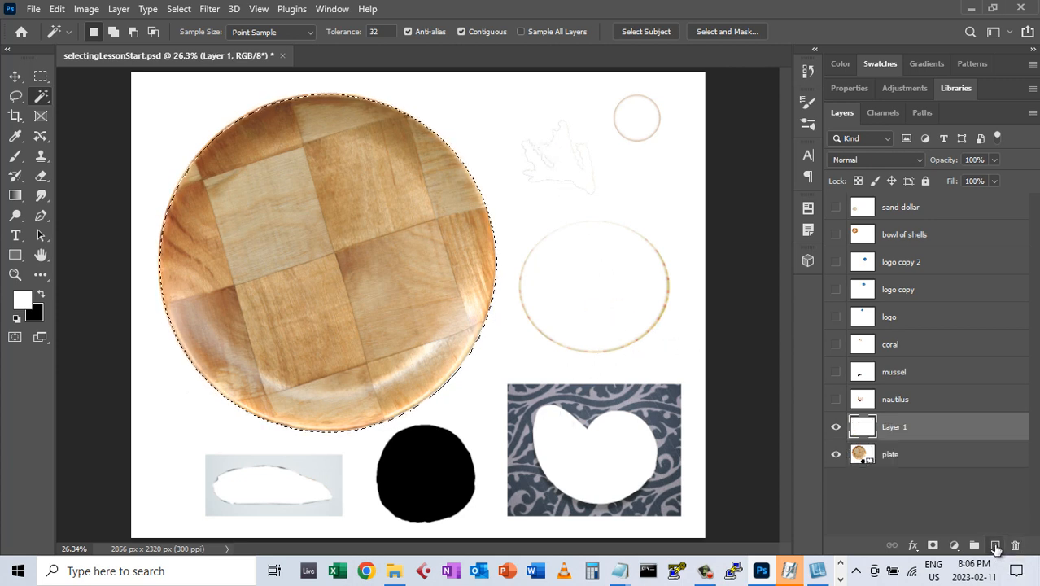
Rename the new layer as background, move it below the plate layer, and make the plate layer active.
double_click(896, 426)
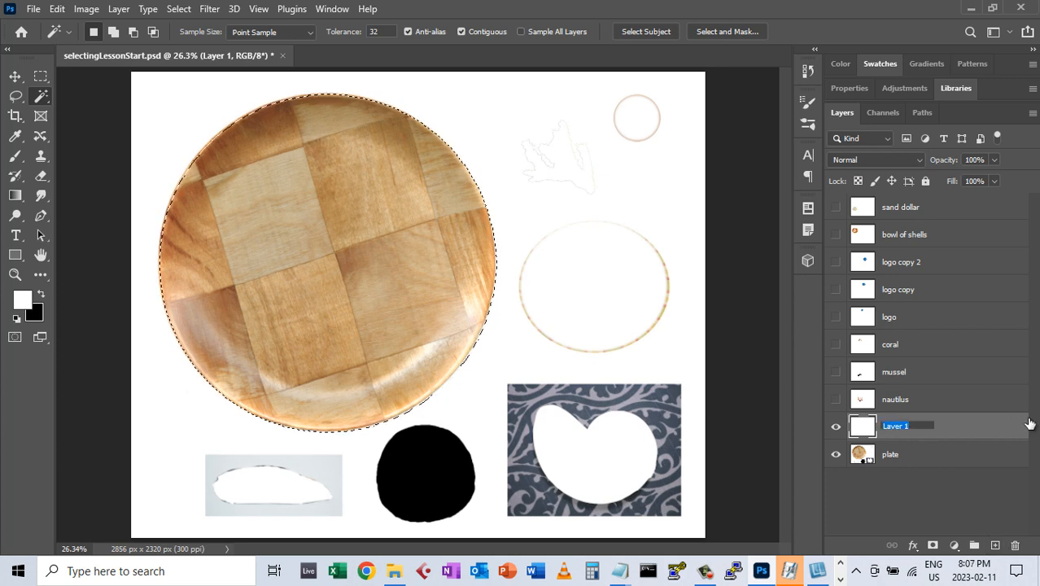
text(b)
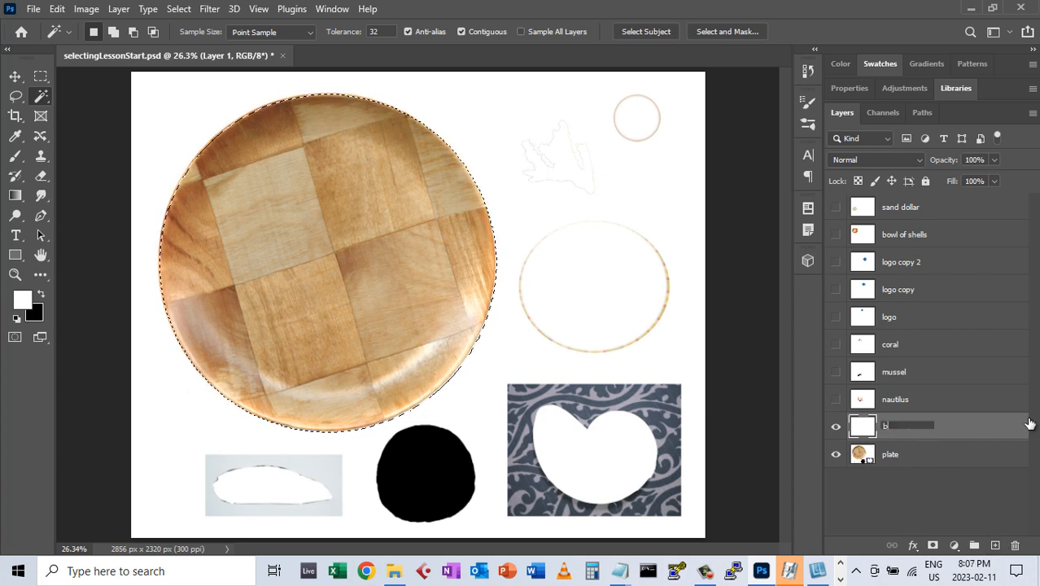
text(ackground)
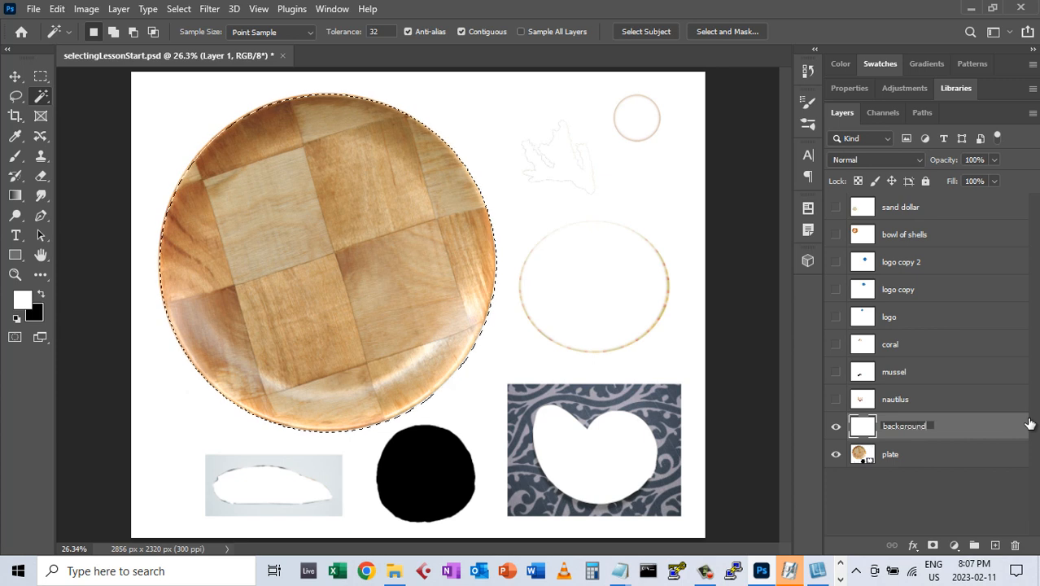
key(Return)
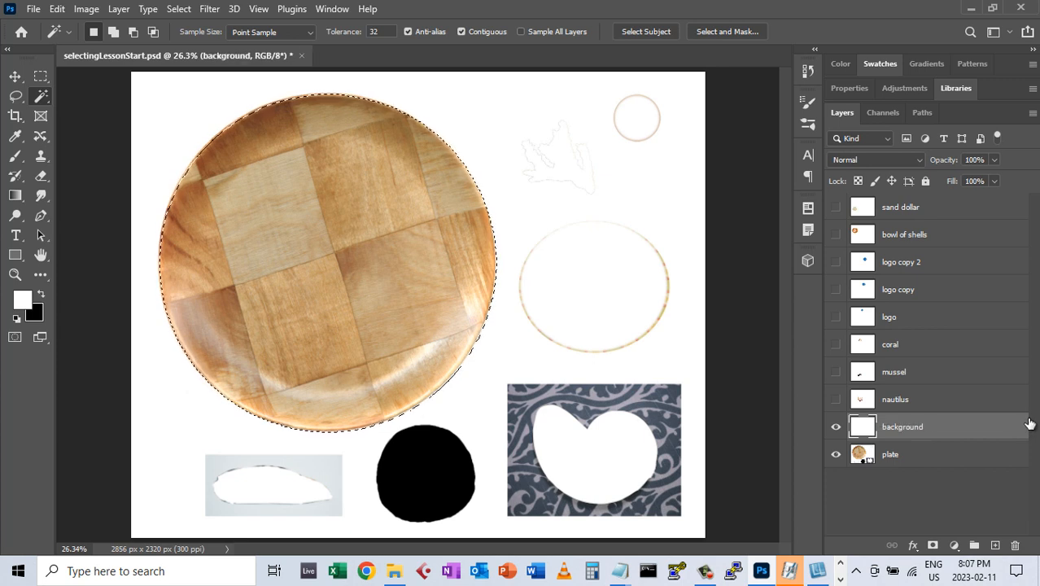
drag(920, 431, 923, 468)
click(936, 427)
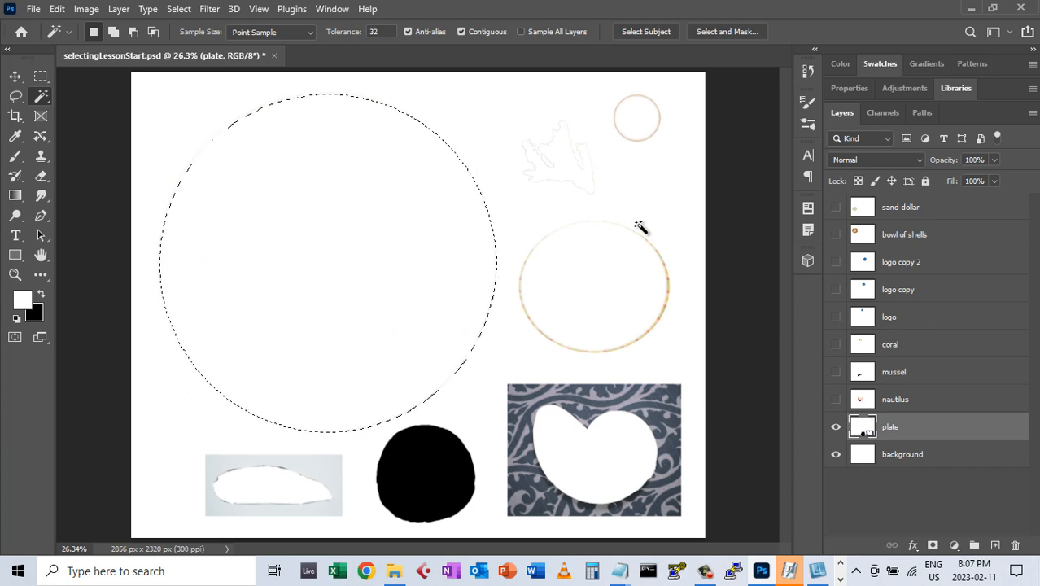
Undo the plate's deletion, invert the selection, and delete everything around the wooden plate on the plate layer.
key(ctrl+z)
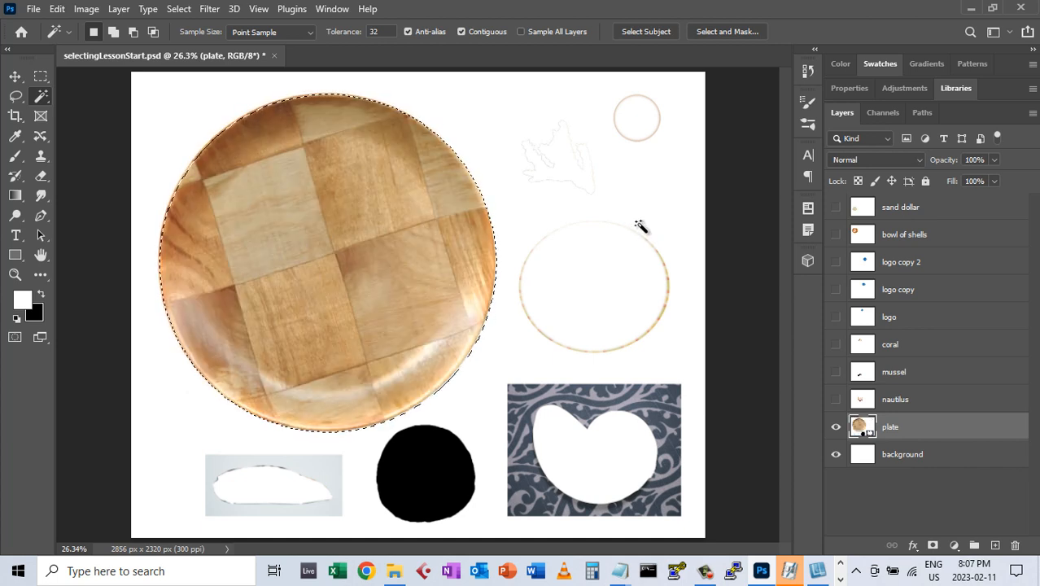
click(179, 8)
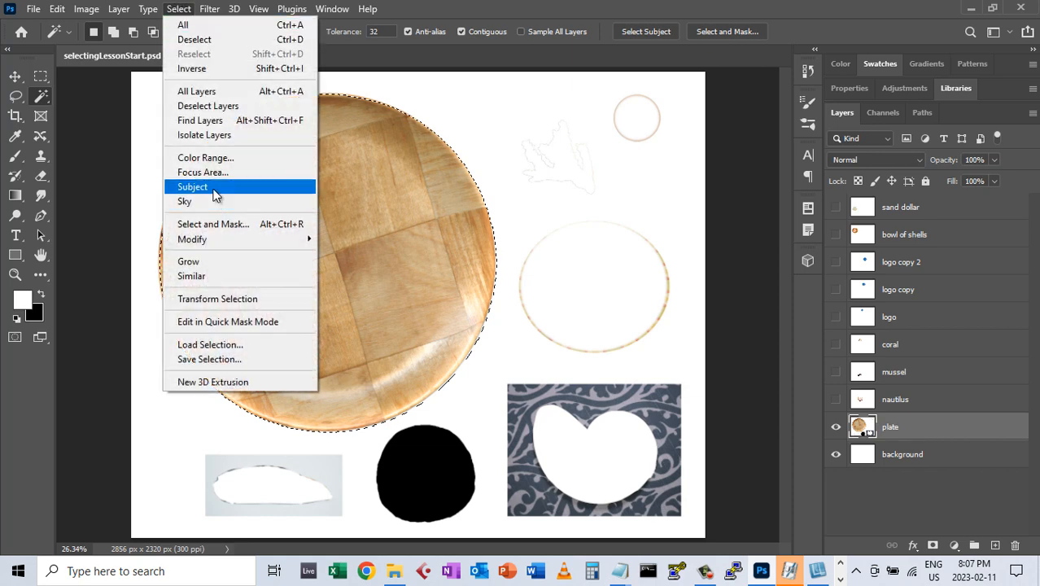
click(192, 68)
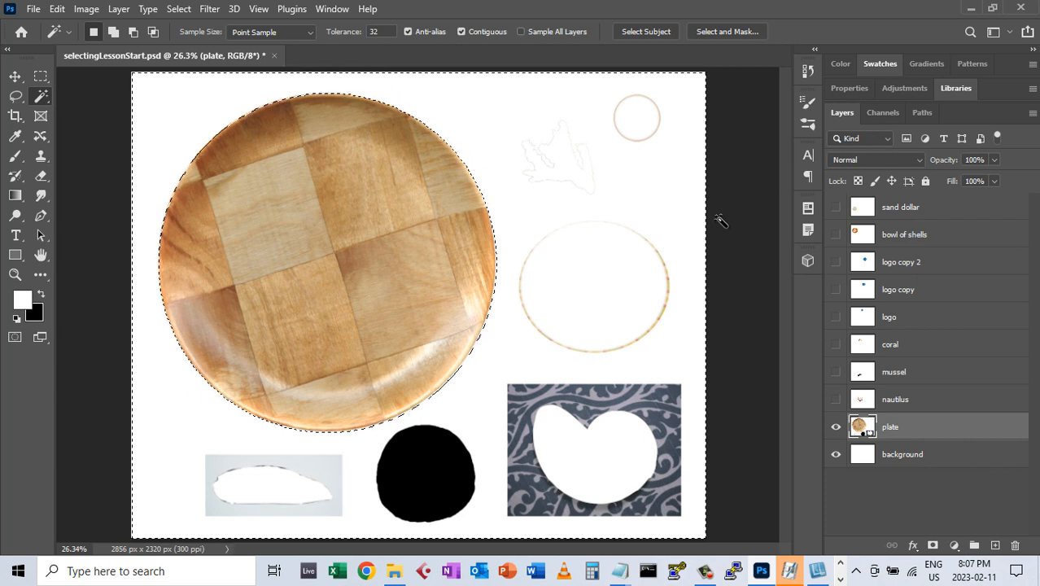
key(Delete)
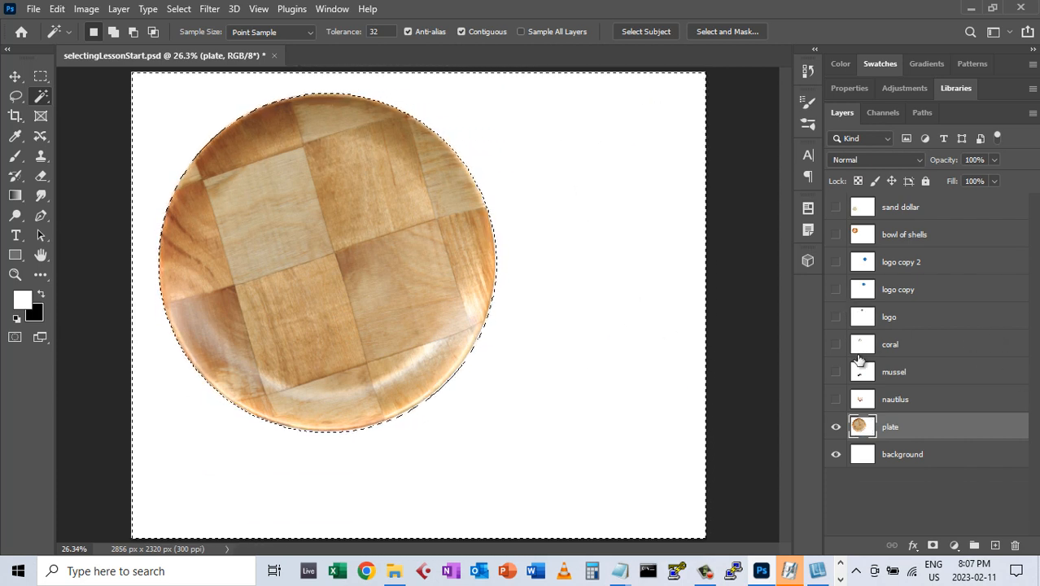
Show all the hidden layers from nautilus up to sand dollar and clear the selection.
drag(836, 401, 836, 207)
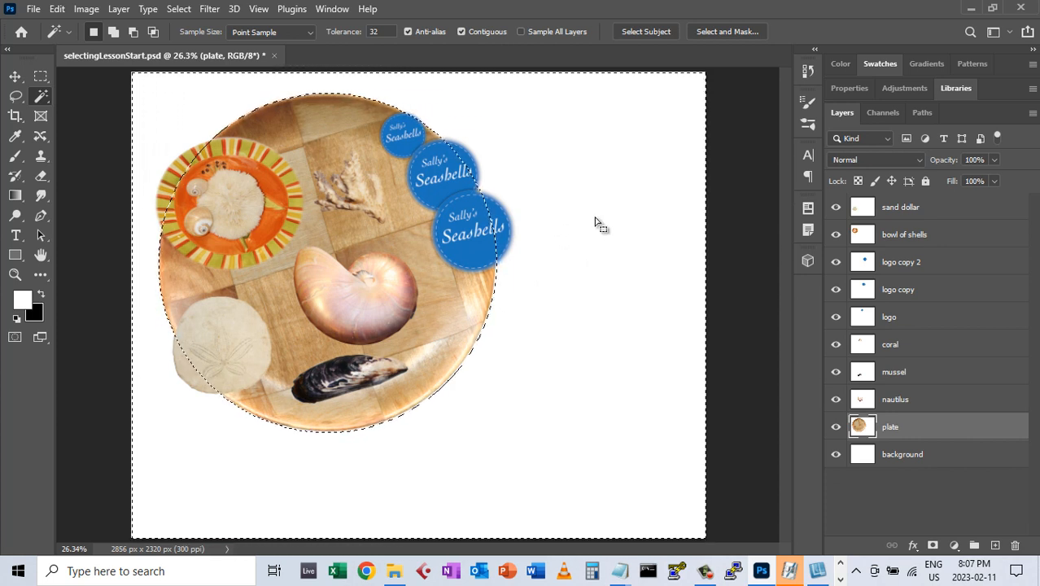
click(181, 9)
click(192, 39)
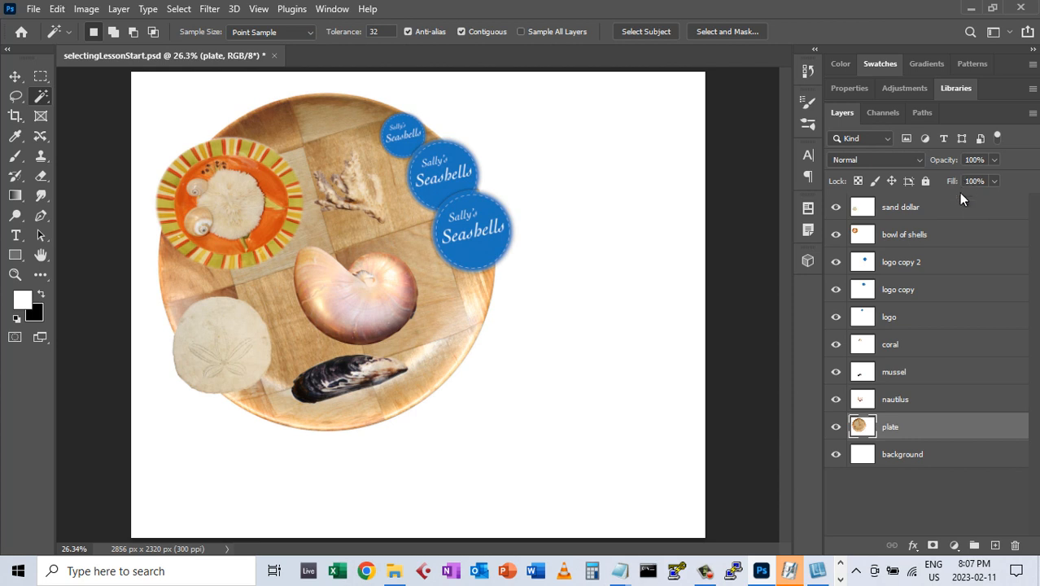
Add a drop shadow to the sand dollar layer with a 140° angle, 14% spread and 46 px size.
click(921, 215)
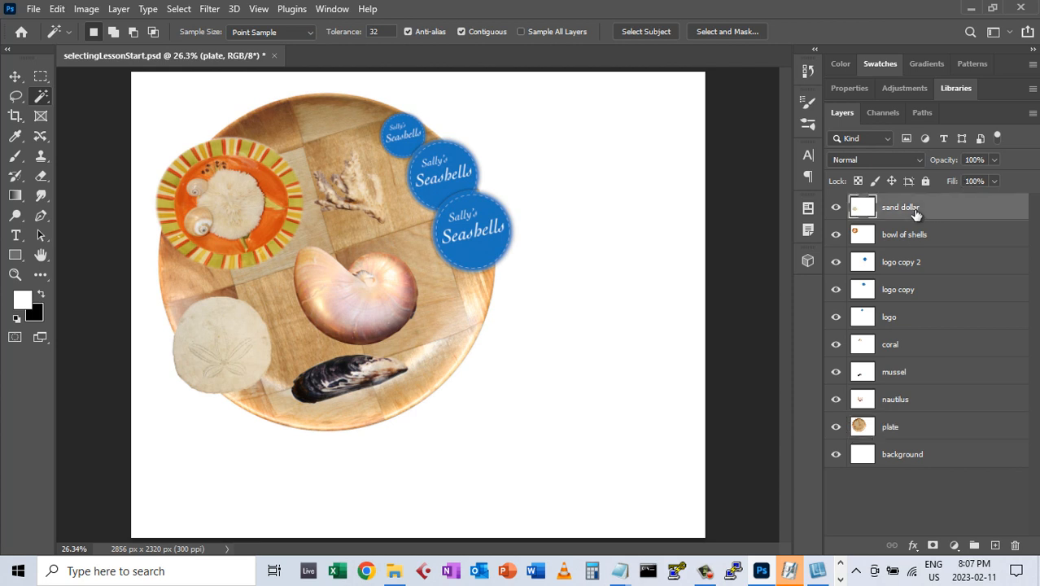
click(913, 546)
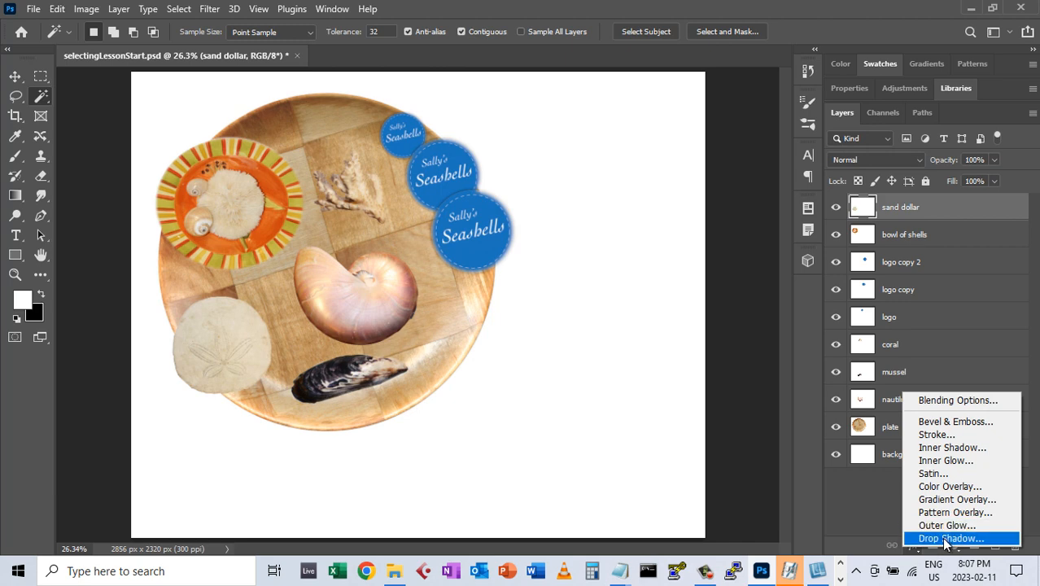
click(942, 537)
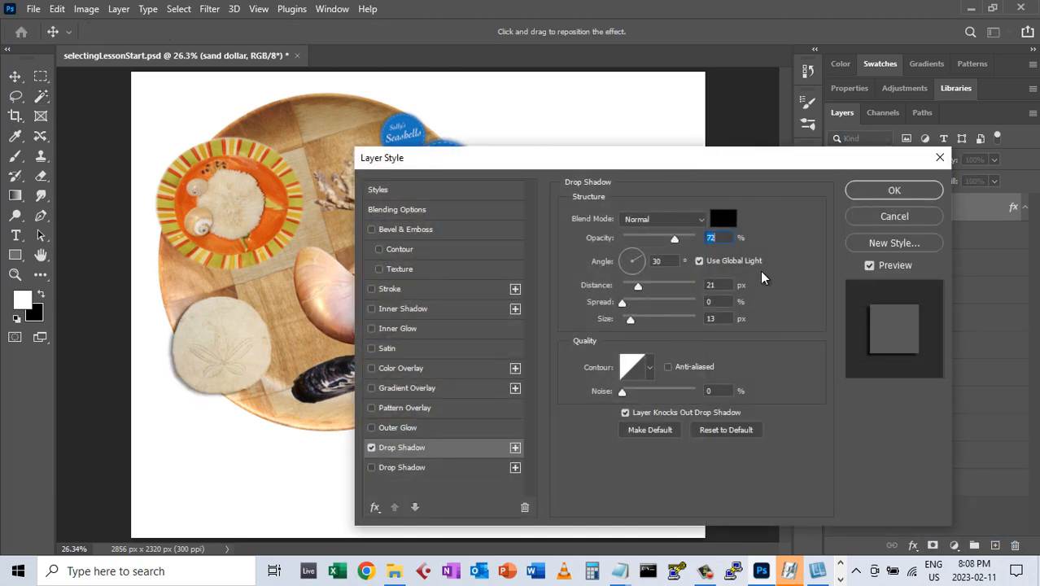
click(629, 255)
drag(628, 250, 622, 255)
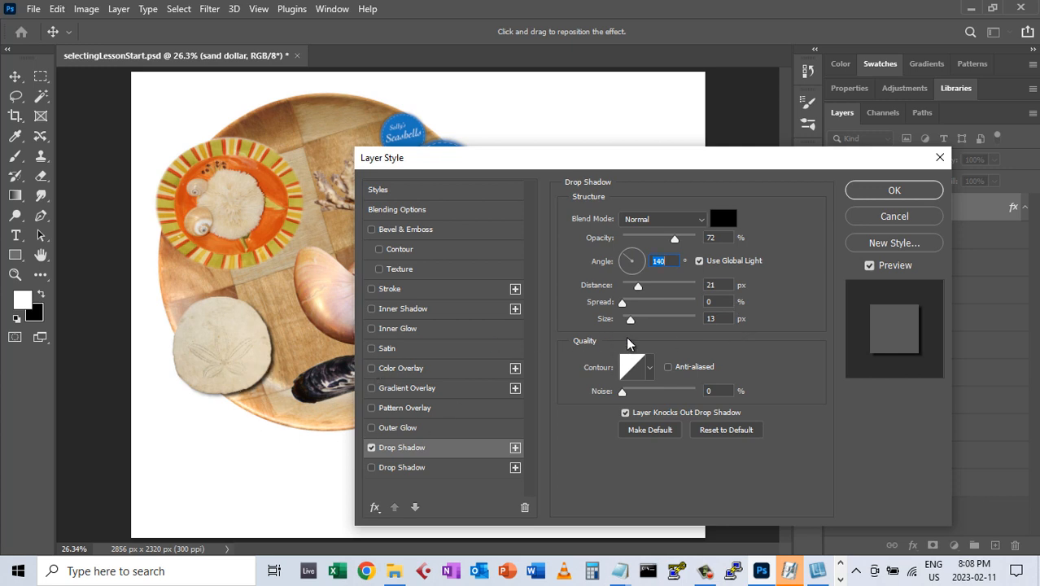
drag(618, 306, 641, 324)
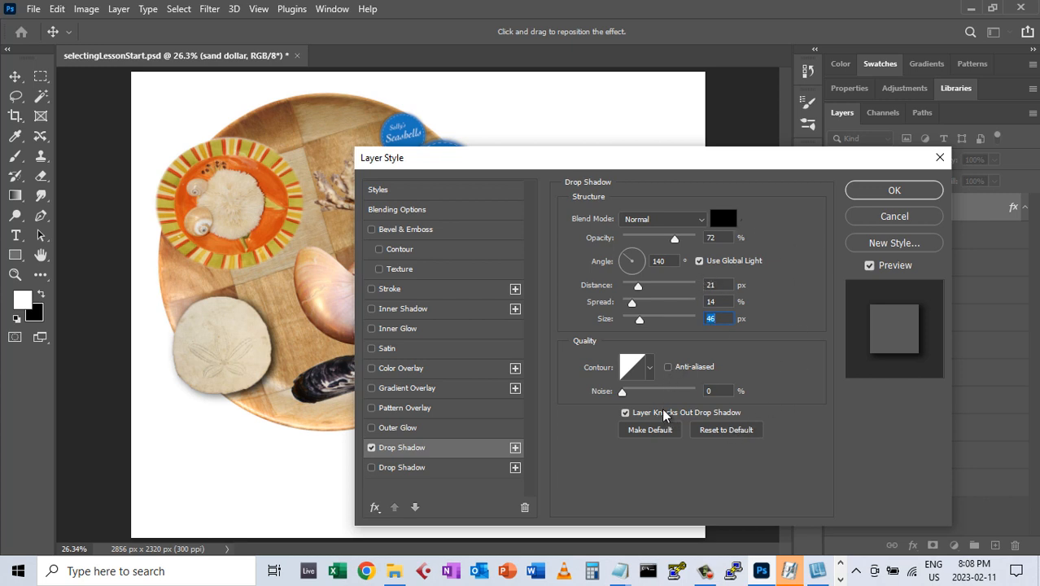
click(893, 192)
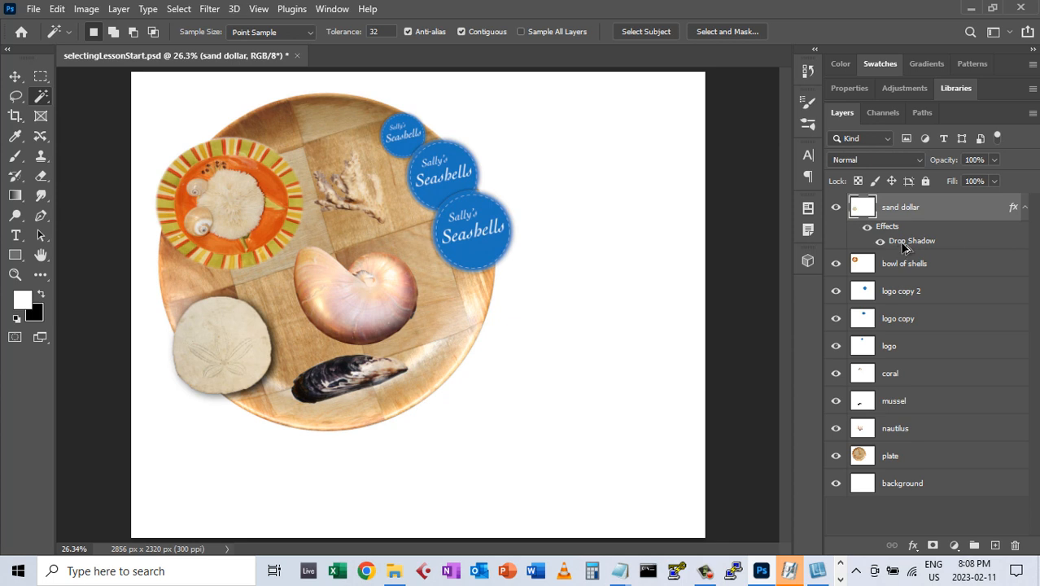
Copy the sand dollar's drop shadow to the bowl of shells and logo copy 2 layers, undoing any accidental layer duplicate.
drag(906, 248, 936, 276)
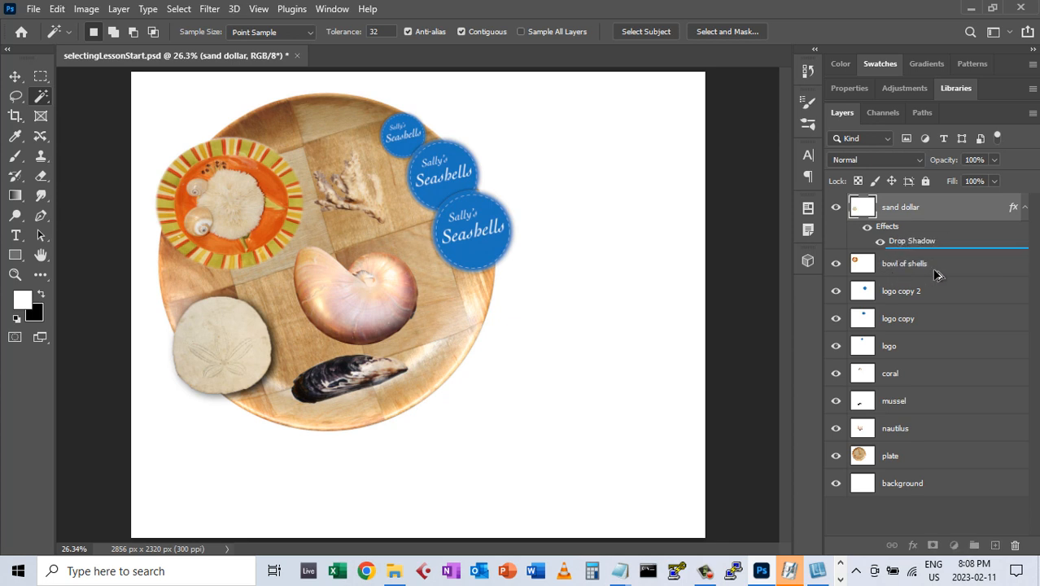
drag(1032, 283, 1014, 282)
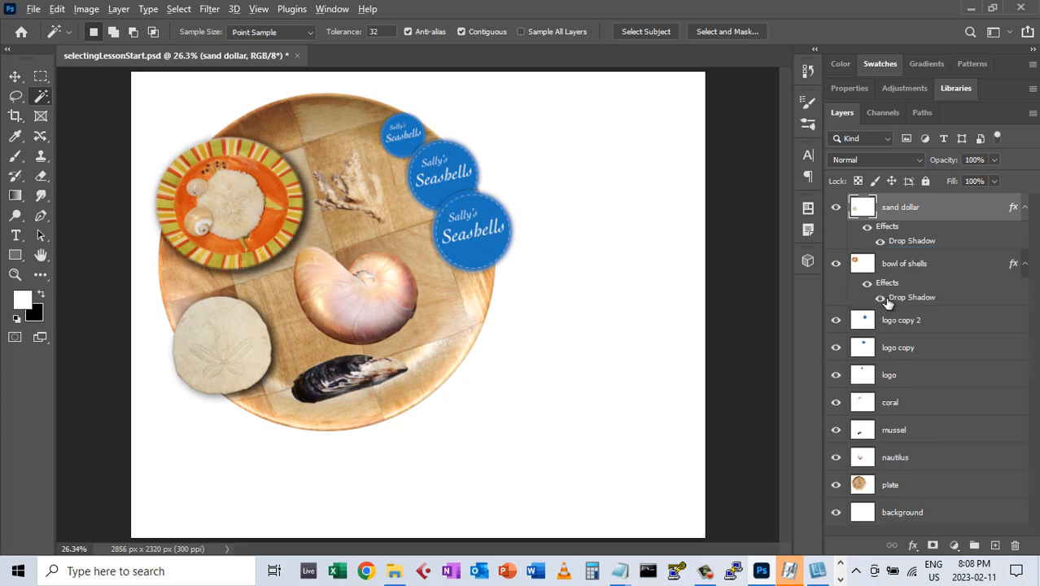
drag(894, 301, 901, 364)
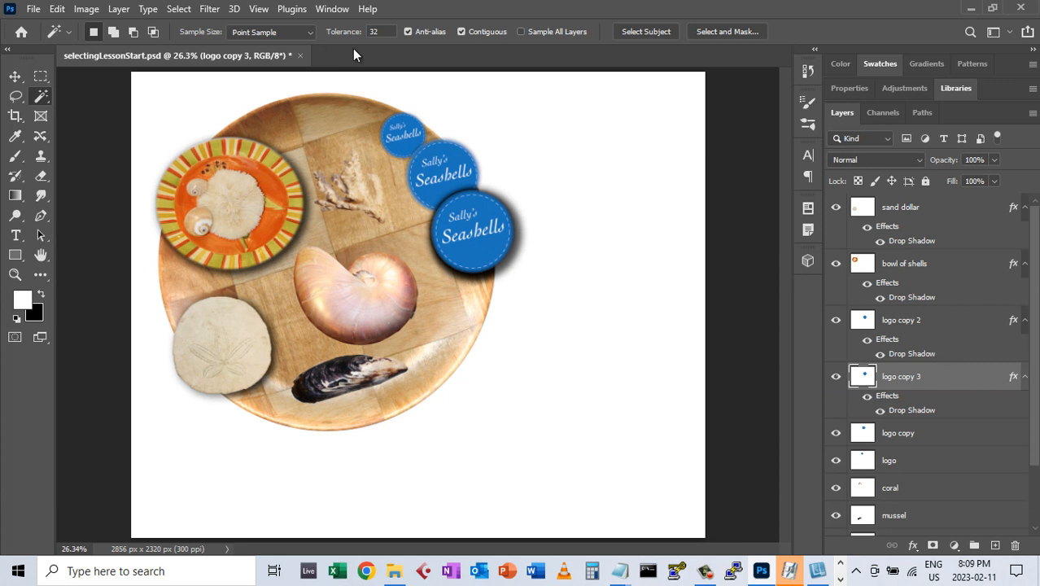
key(ctrl+z)
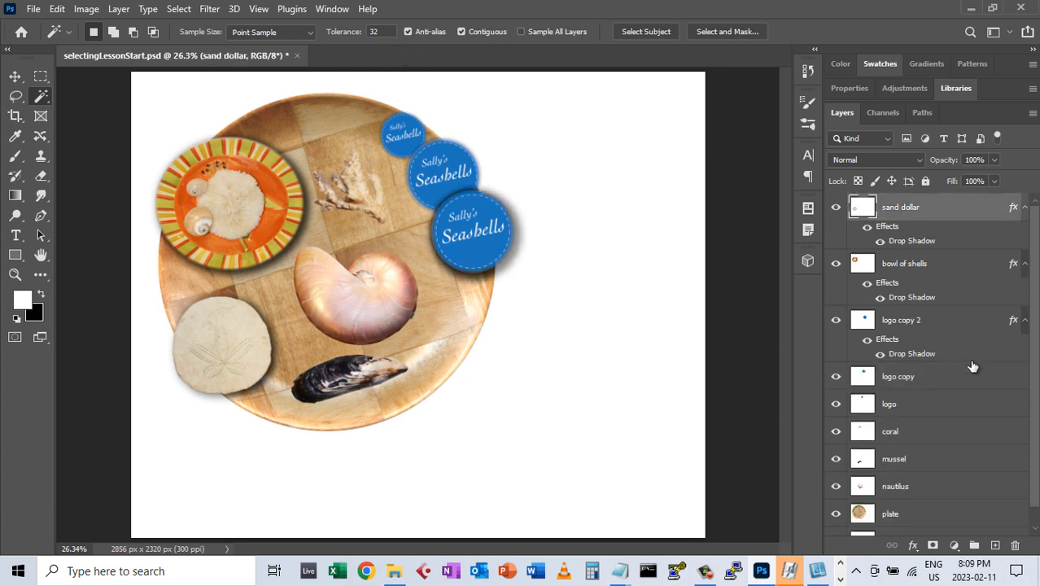
Copy the drop shadow from logo copy 2 to the logo copy and logo layers.
click(923, 360)
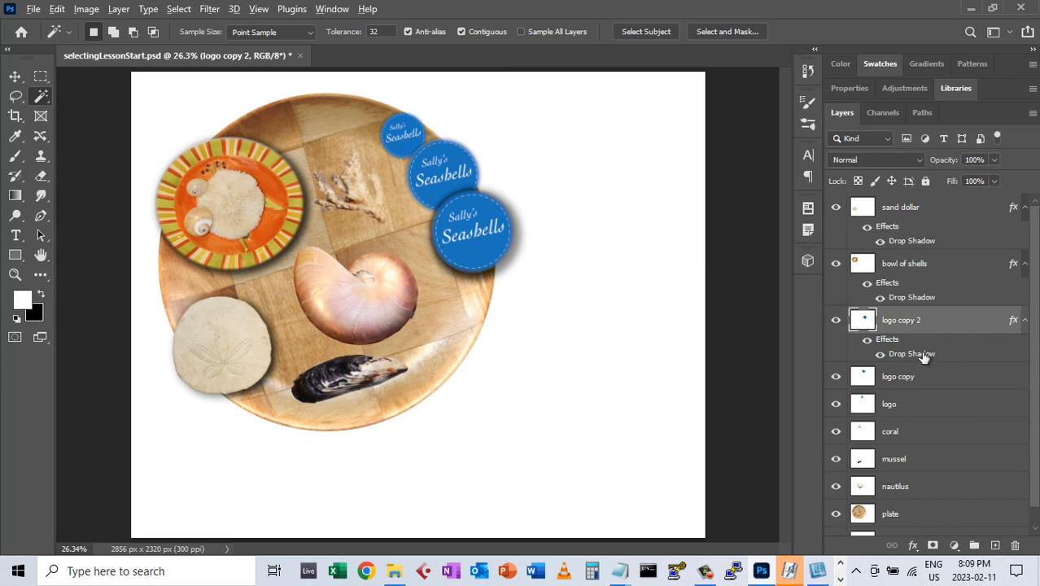
drag(924, 361, 895, 392)
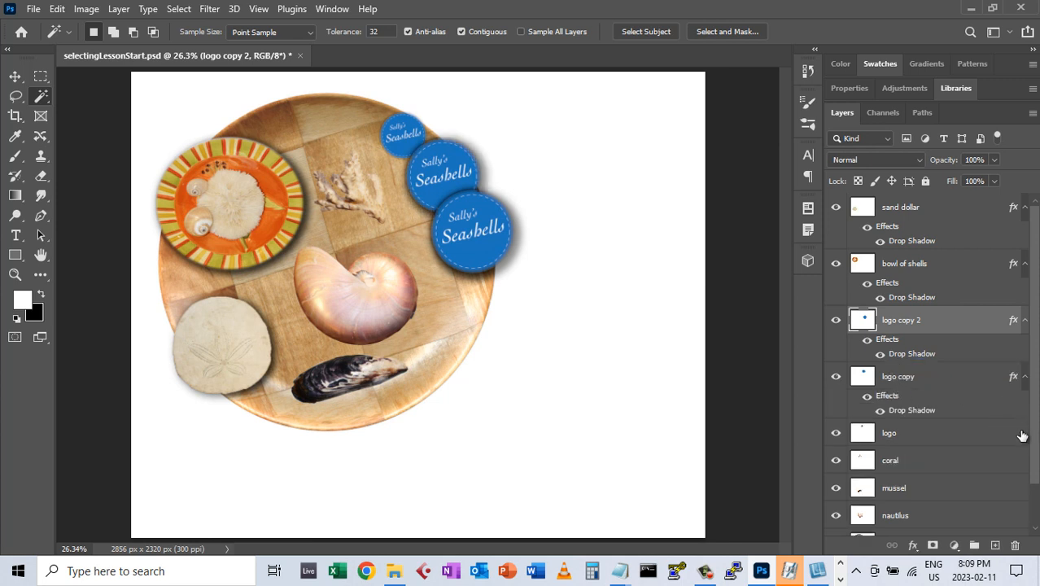
click(931, 414)
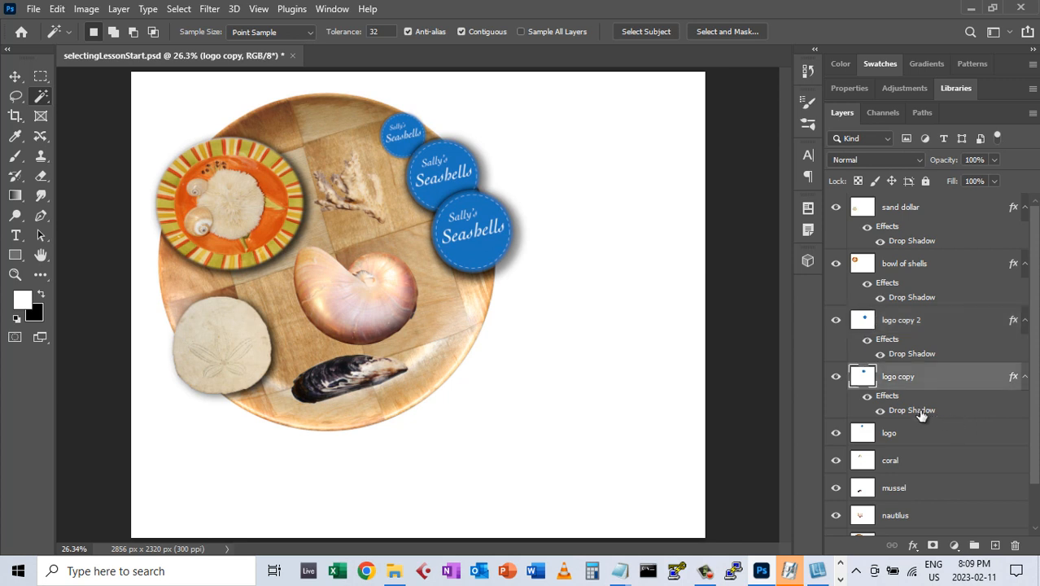
drag(921, 414, 926, 443)
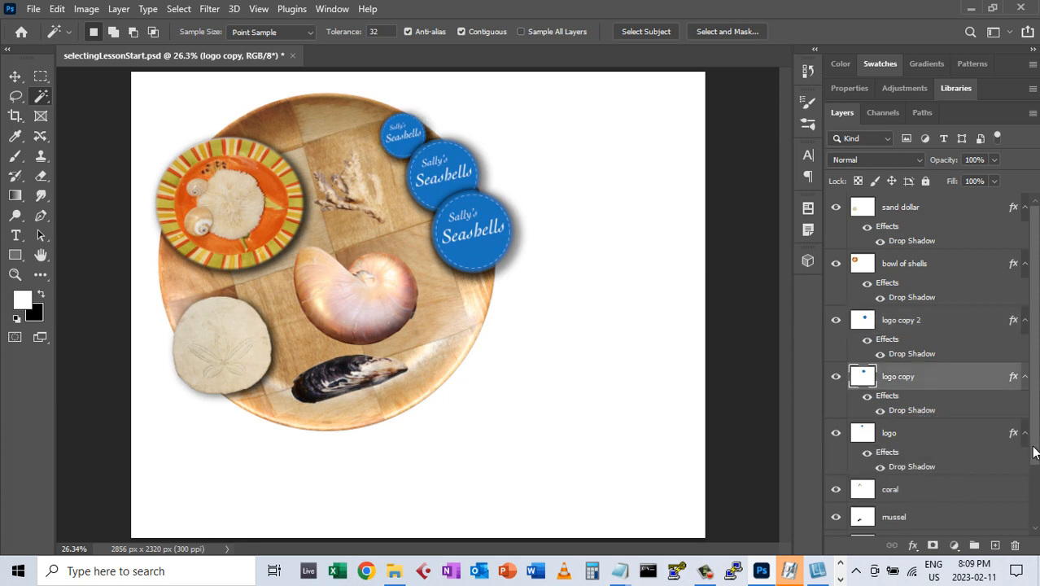
Copy the logo's drop shadow to the coral and mussel layers.
scroll(928, 362, down, 3)
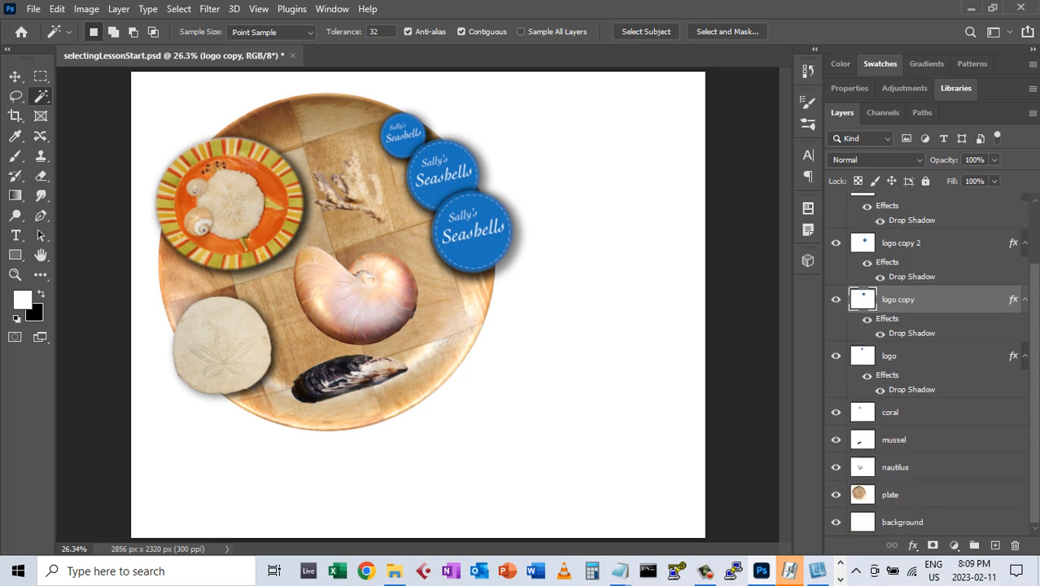
click(943, 418)
drag(912, 392, 925, 420)
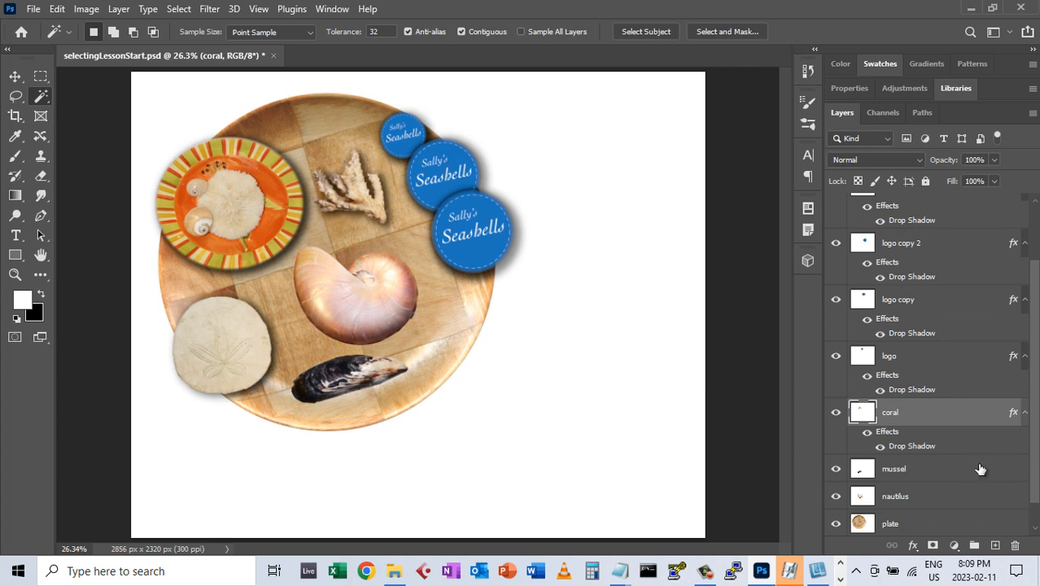
click(1024, 469)
scroll(1032, 464, down, 1)
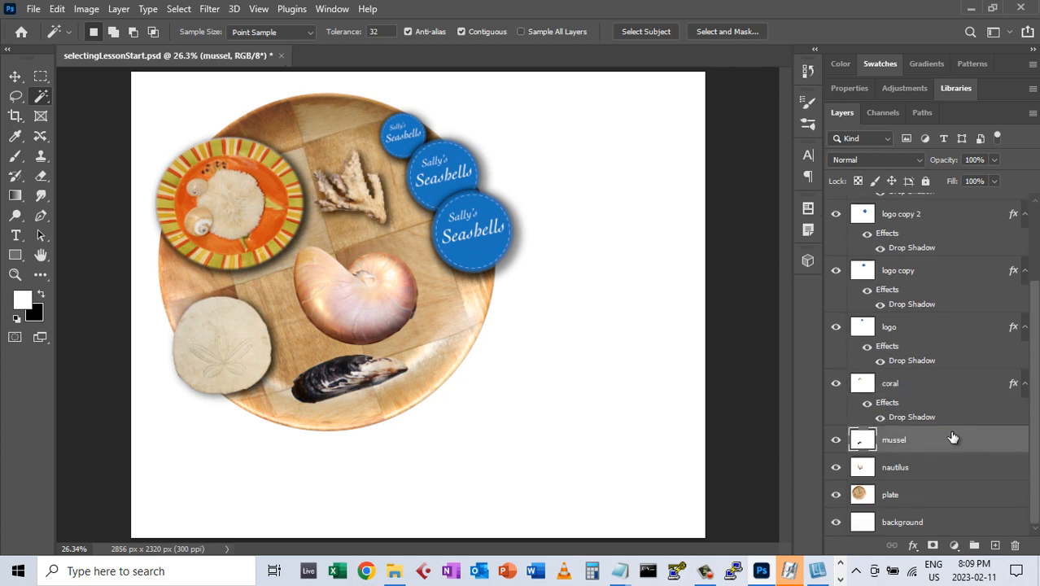
drag(920, 418, 926, 442)
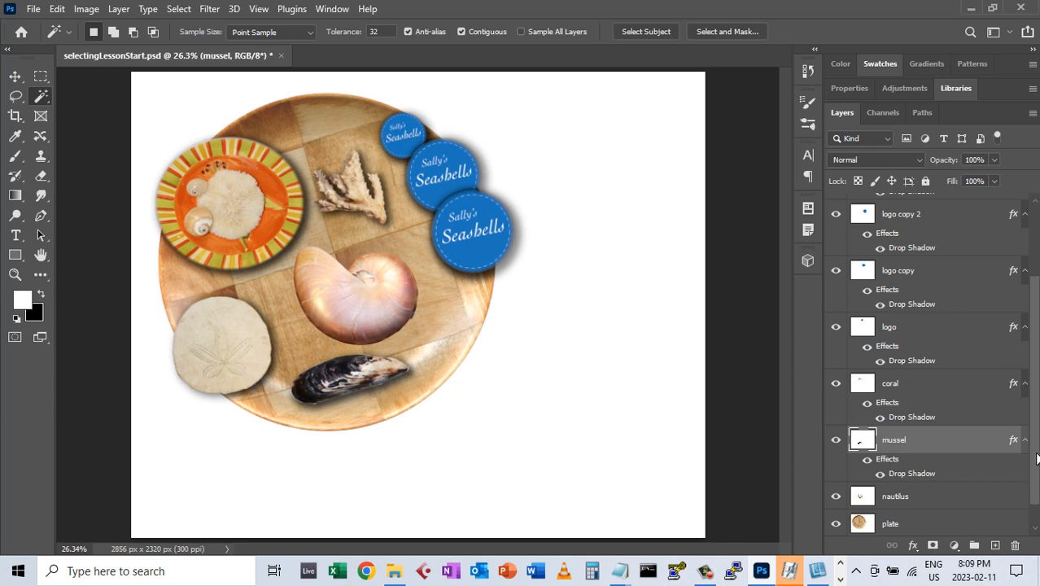
Copy the mussel's drop shadow to the nautilus and plate layers.
scroll(1037, 458, down, 1)
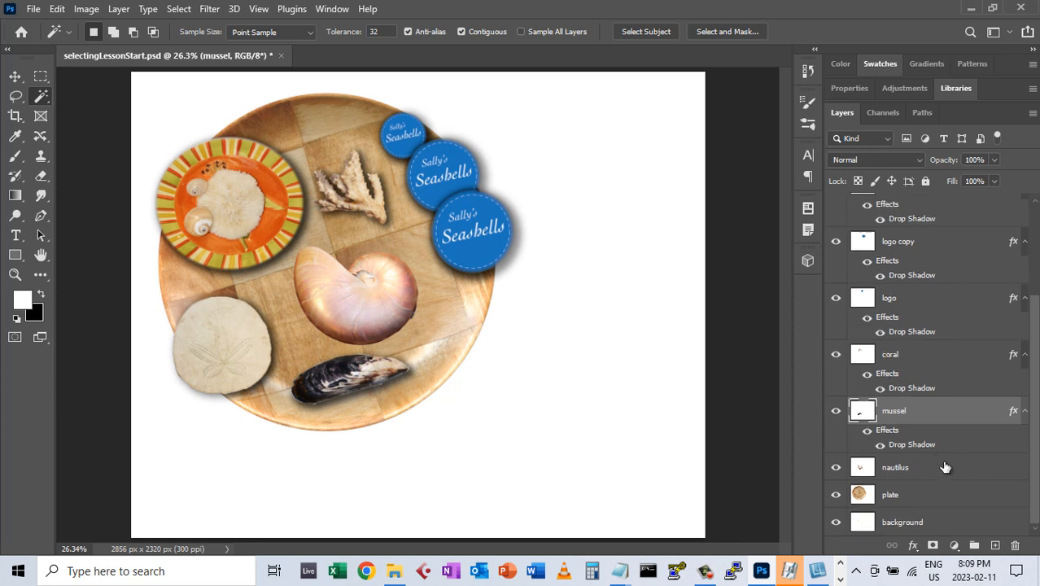
click(991, 474)
drag(926, 446, 931, 480)
scroll(1035, 527, down, 1)
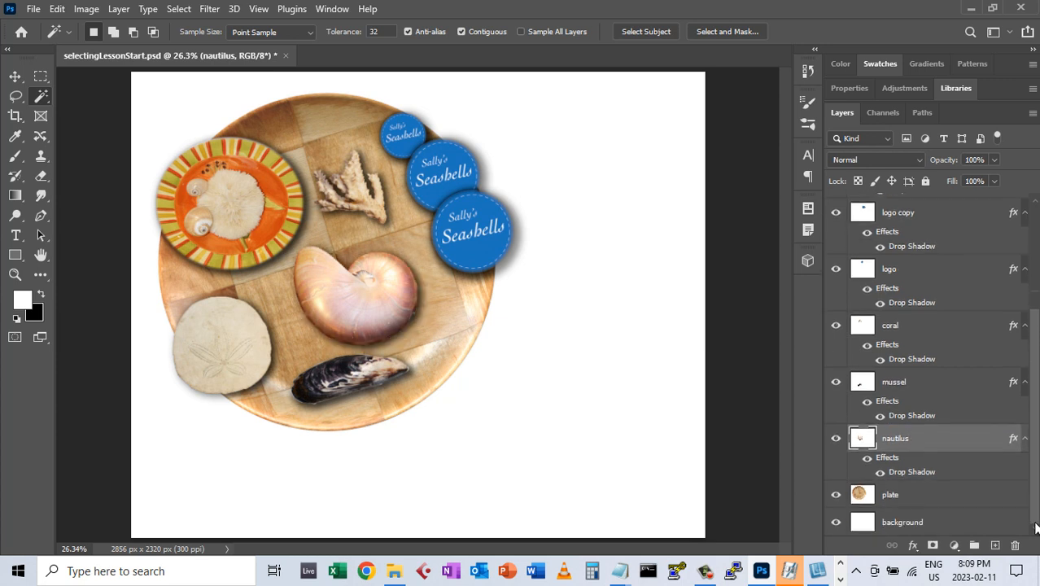
click(912, 496)
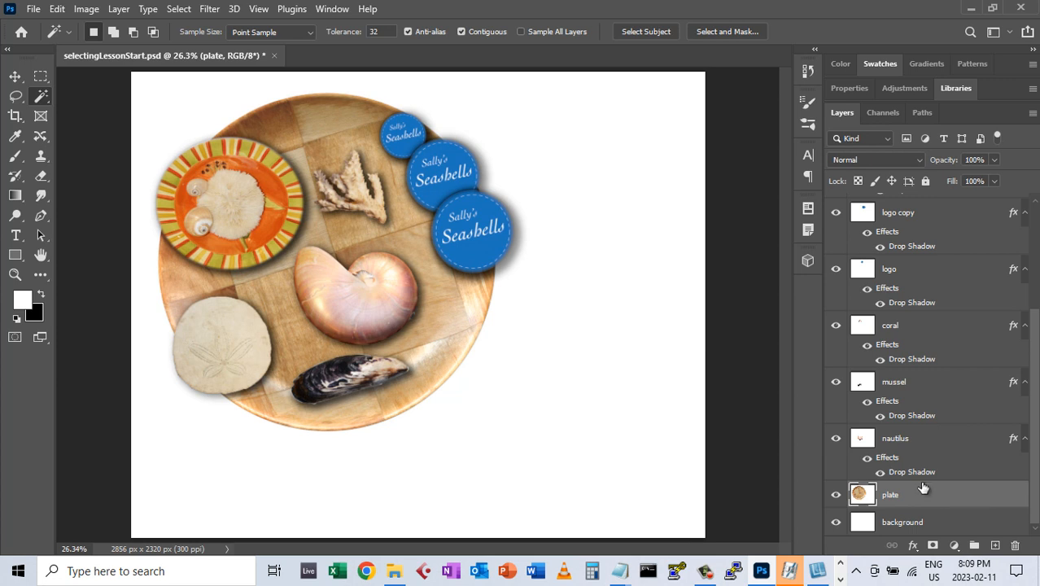
drag(911, 481, 969, 503)
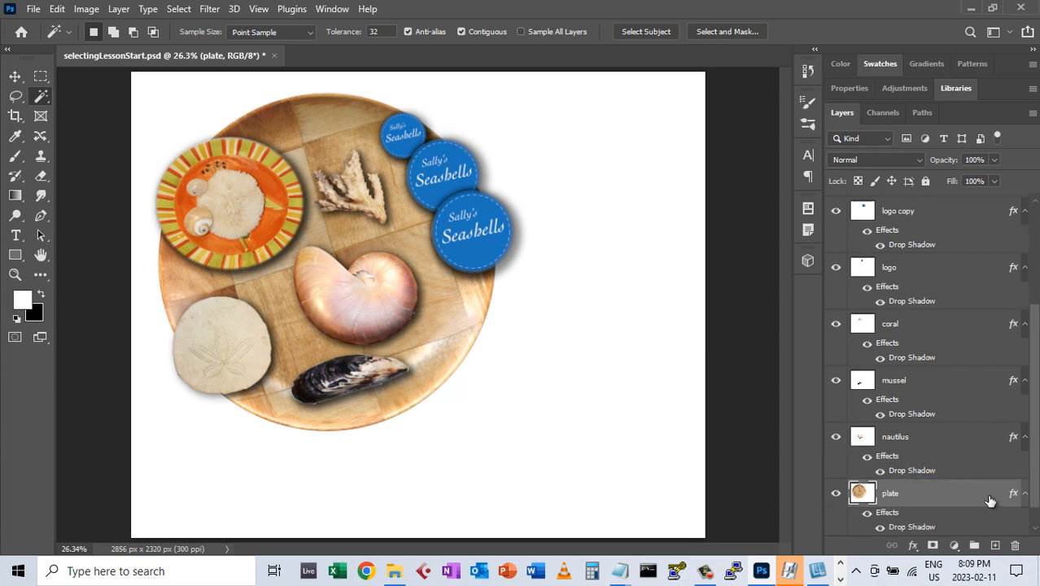
drag(1034, 472, 1038, 523)
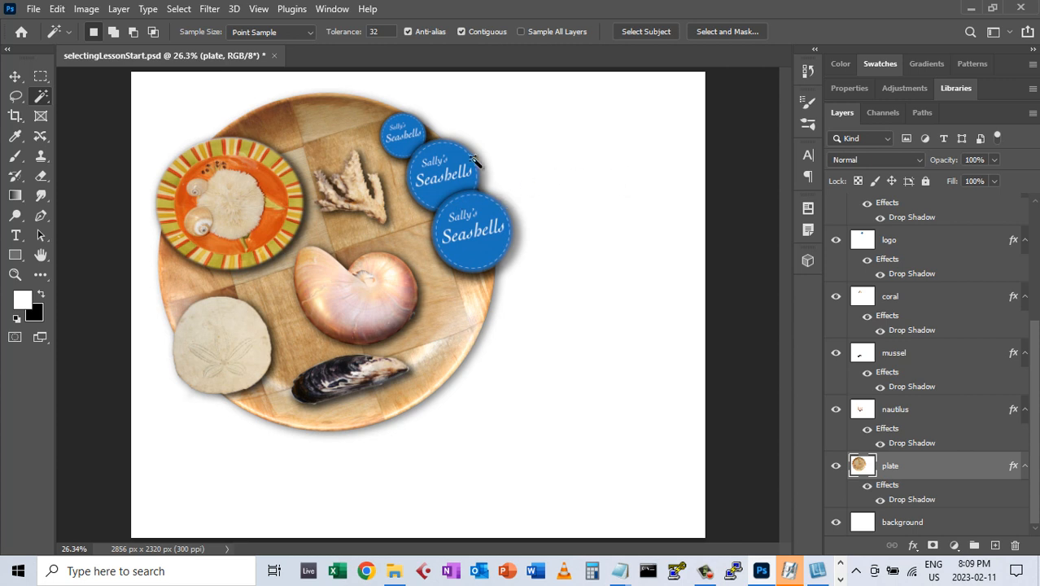
Crop the canvas to a 1:1 square of about 1865 x 1865 px closely framing the plate and logos.
click(15, 115)
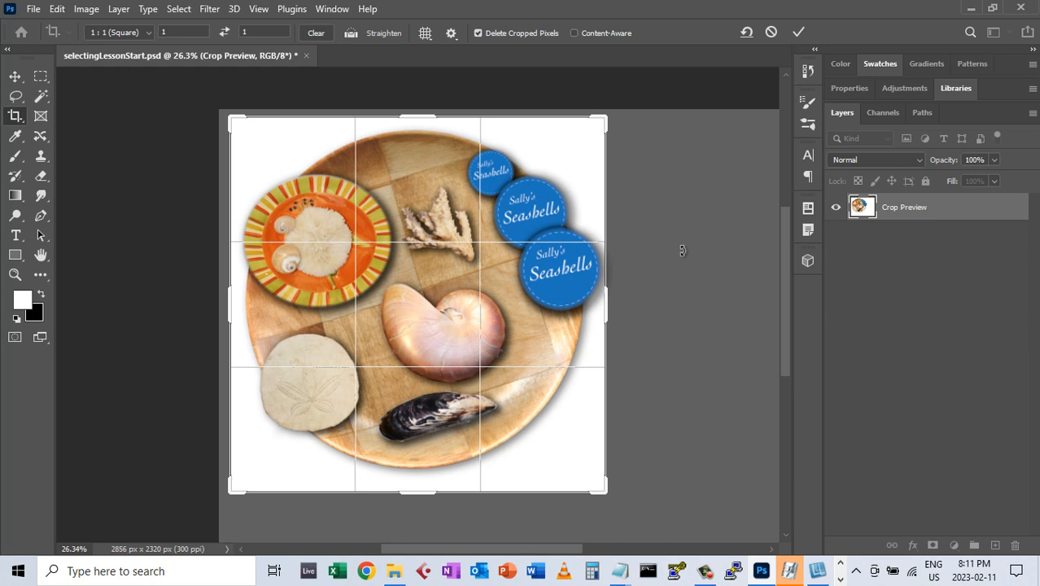
key(Return)
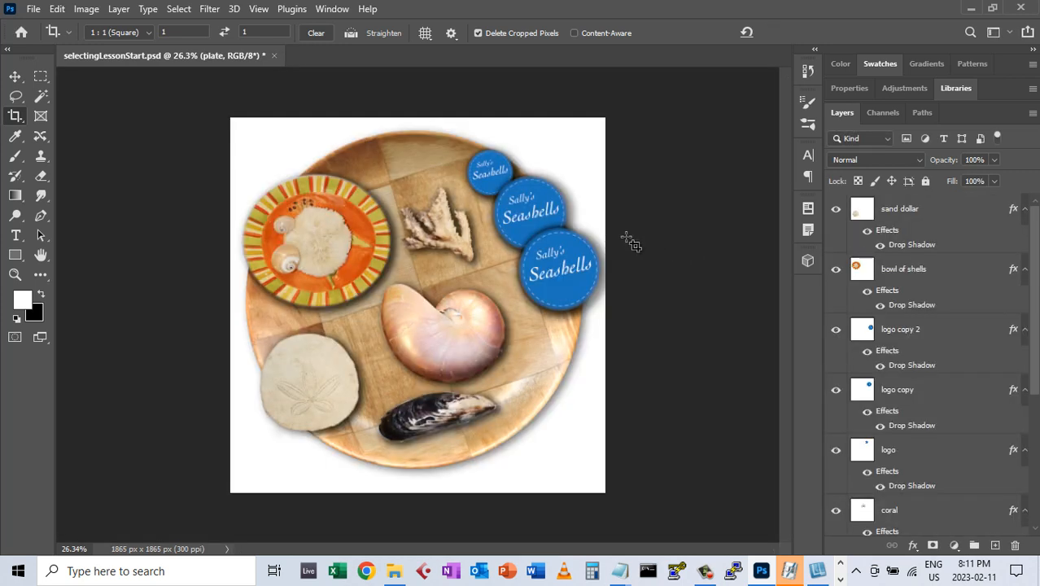